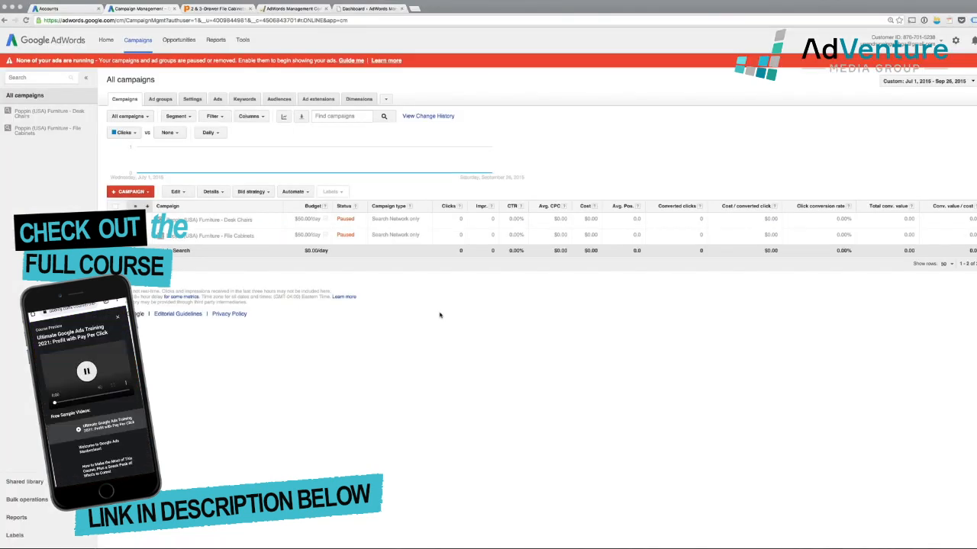
# - Open the Audiences section of the Shared library
pyautogui.press('super+equal')
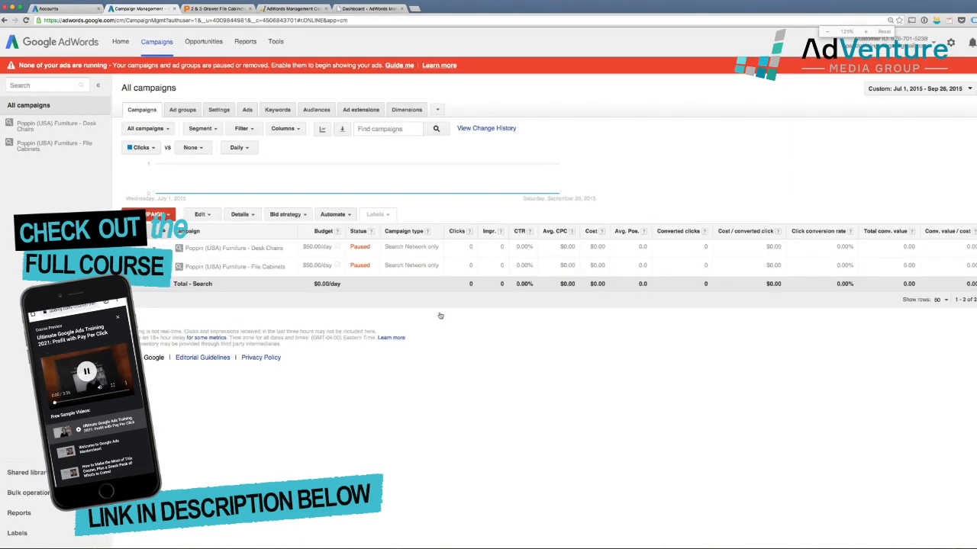
pyautogui.press('super+equal')
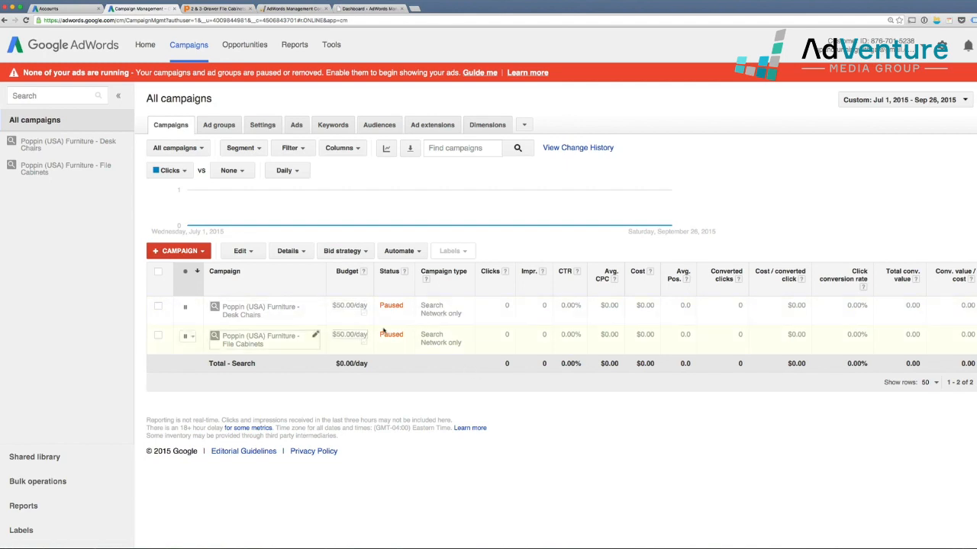
pyautogui.press('super+equal')
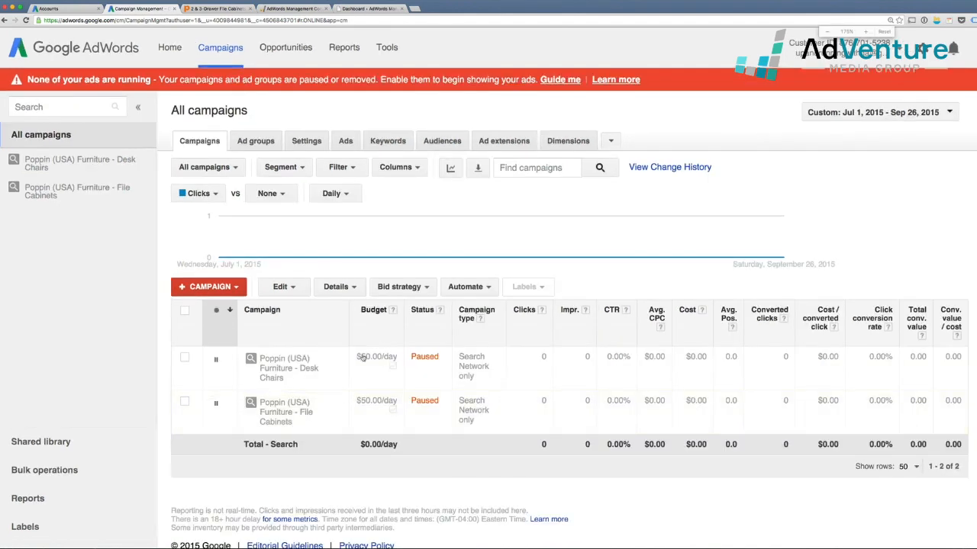
pyautogui.scroll(-1, 124, 391)
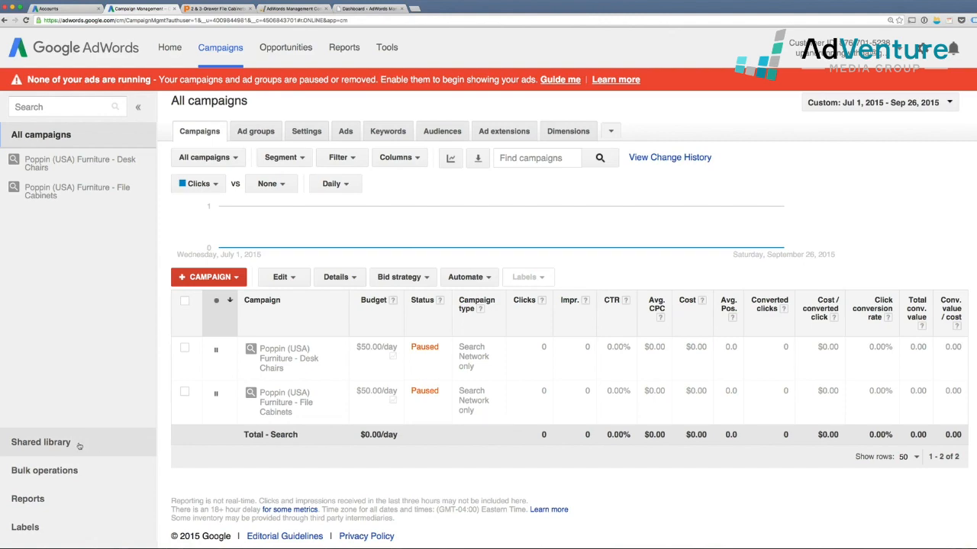
pyautogui.click(79, 447)
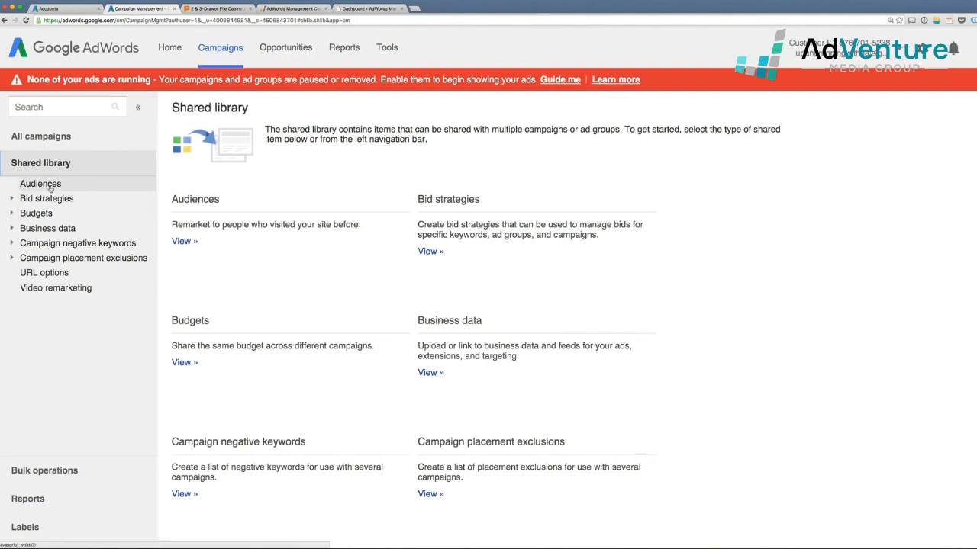
pyautogui.click(186, 242)
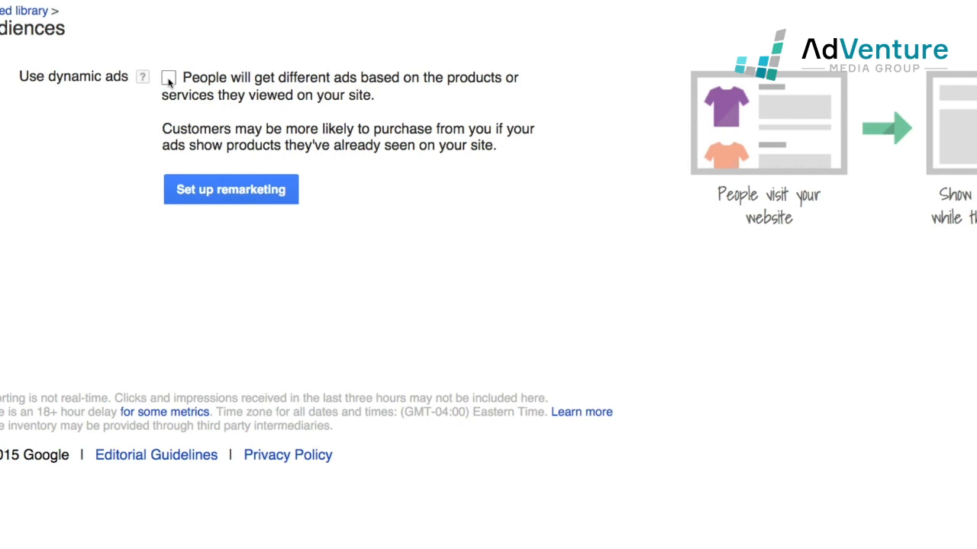
# - Start the remarketing setup without dynamic ads and turn off sending the tag instructions by email
pyautogui.click(214, 191)
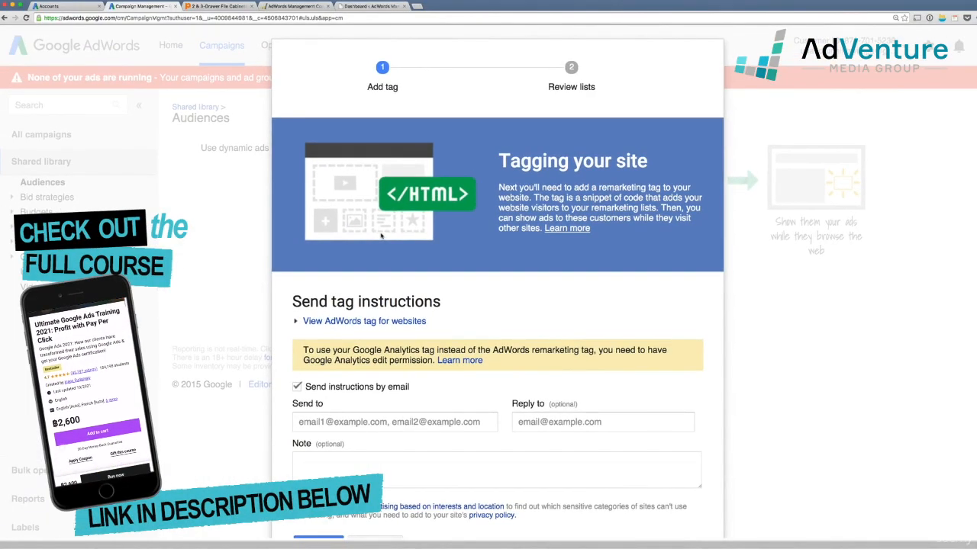
pyautogui.hotkey('ctrl', '-')
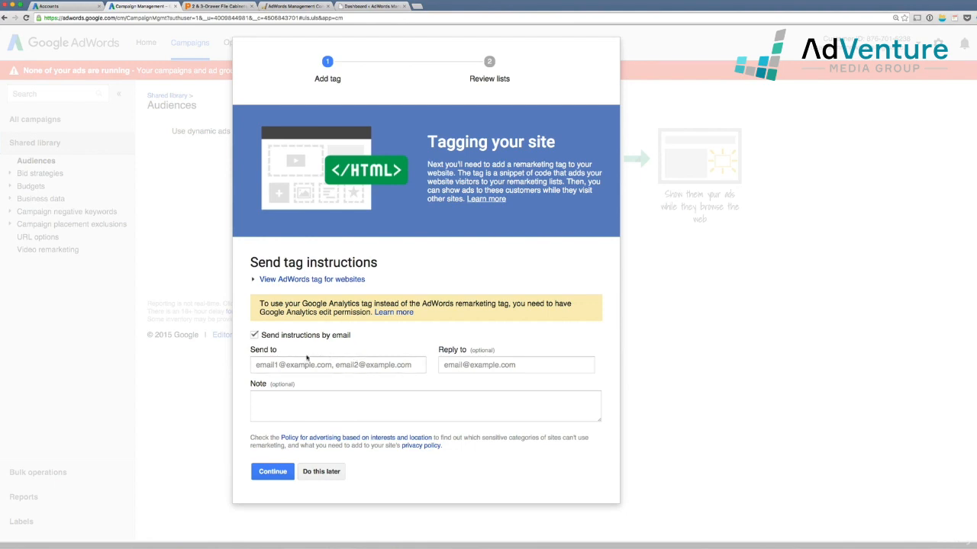
pyautogui.click(255, 335)
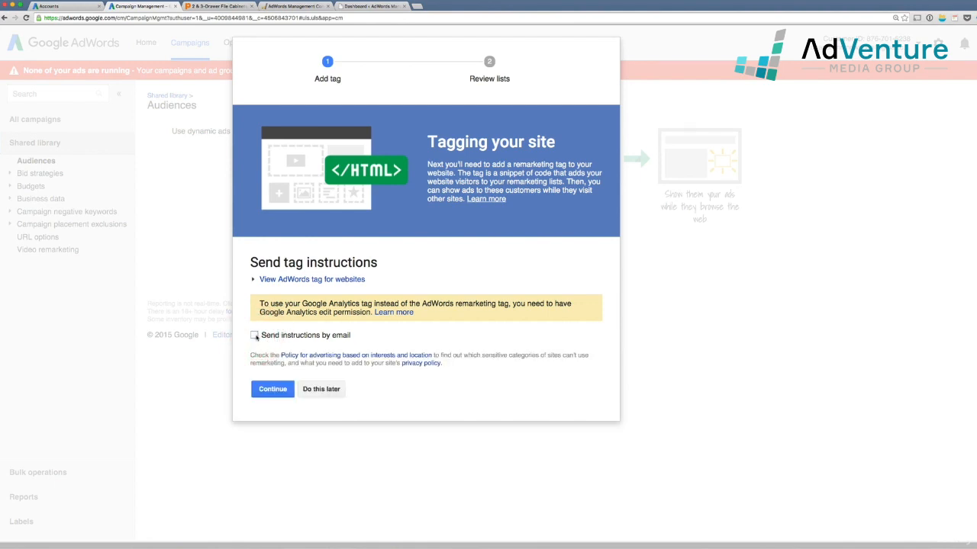
# - Show the AdWords tag for websites and select its entire remarketing code
pyautogui.click(288, 280)
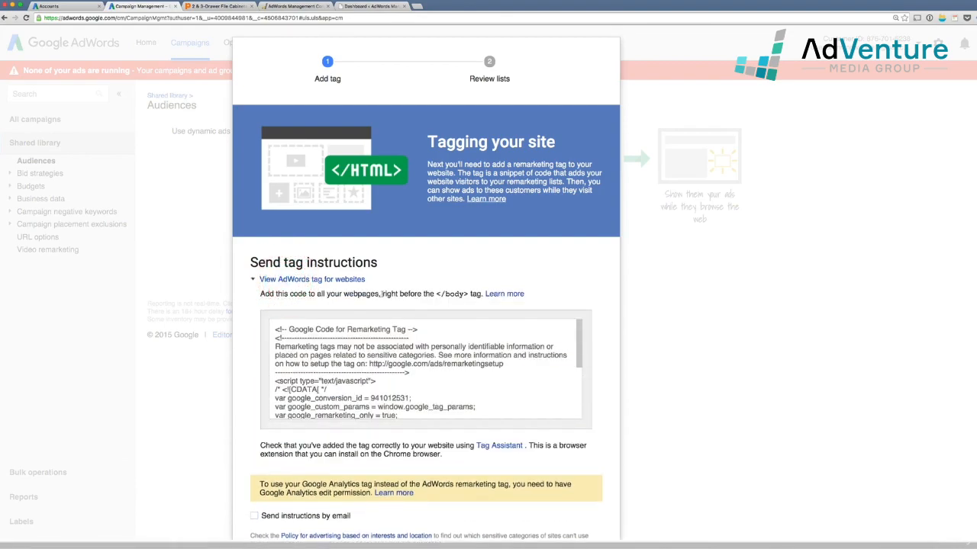
pyautogui.scroll(-1, 390, 296)
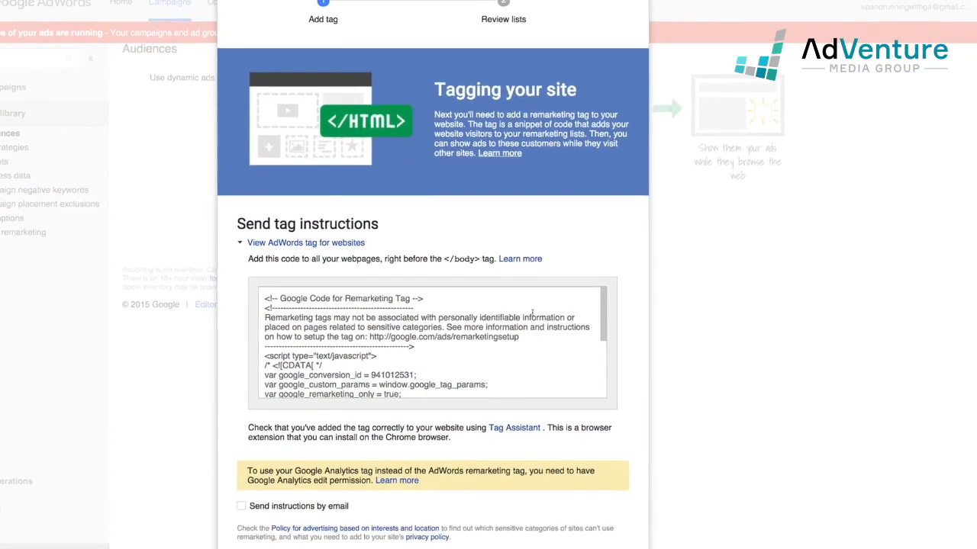
pyautogui.click(553, 329)
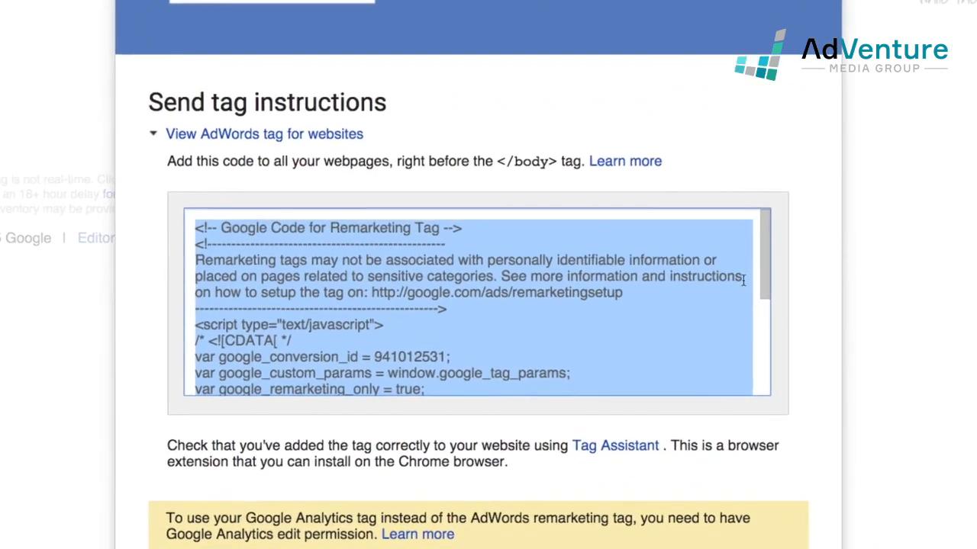
# - Read through the remarketing tag code from the opening comment to the script sections
pyautogui.moveTo(760, 272); pyautogui.dragTo(767, 376)
pyautogui.moveTo(834, 372); pyautogui.dragTo(844, 227)
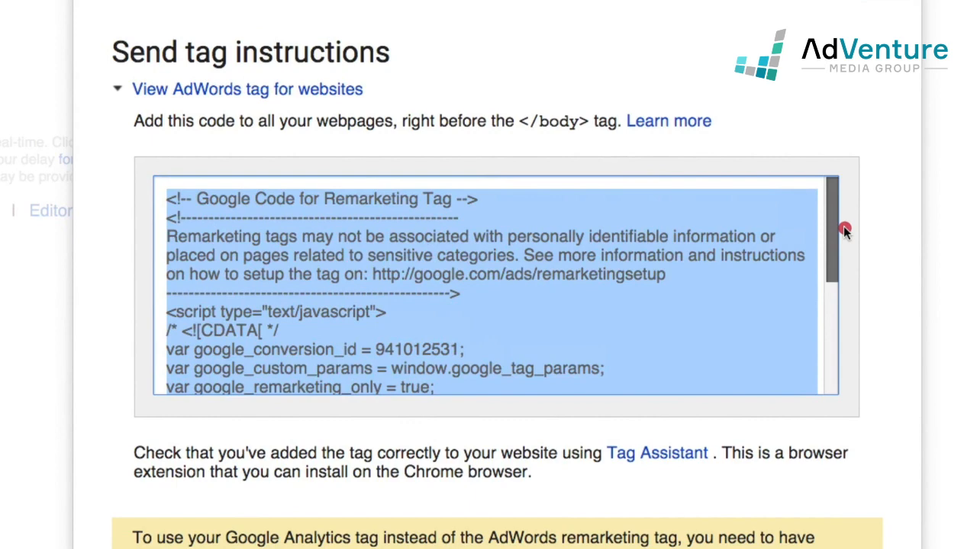
pyautogui.moveTo(834, 268); pyautogui.dragTo(815, 219)
pyautogui.moveTo(814, 220); pyautogui.dragTo(814, 221)
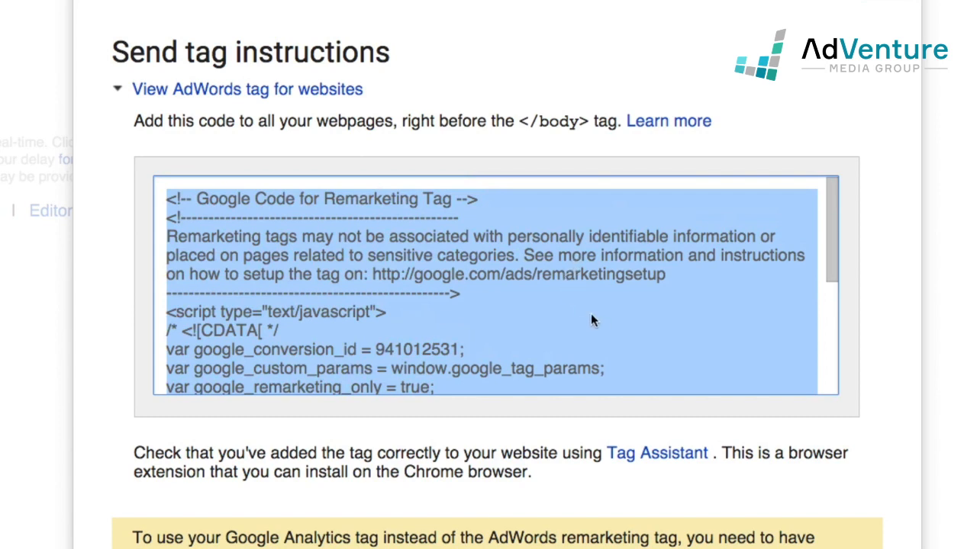
pyautogui.scroll(-3, 603, 324)
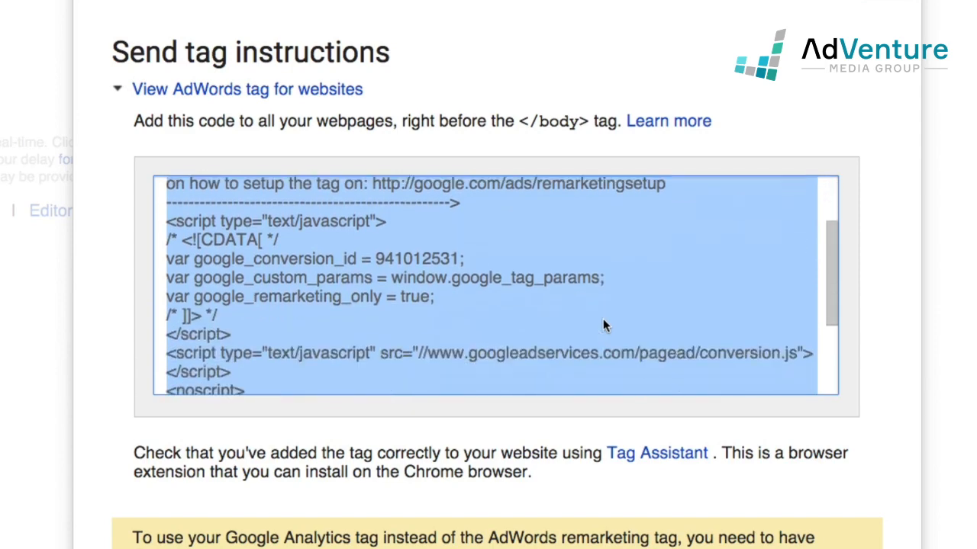
pyautogui.moveTo(830, 313); pyautogui.dragTo(841, 238)
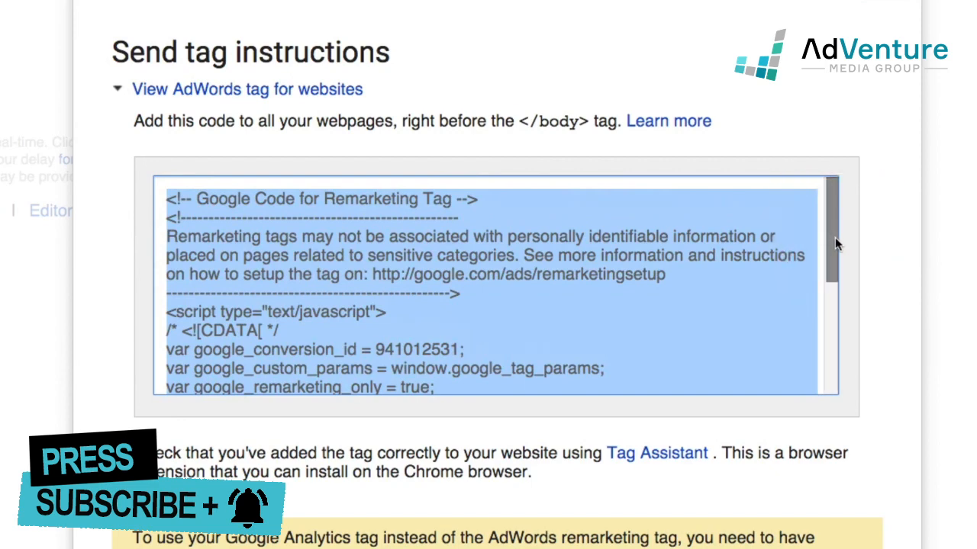
pyautogui.moveTo(835, 237)
pyautogui.mouseDown()
pyautogui.moveTo(850, 358)
pyautogui.moveTo(852, 236)
pyautogui.mouseUp()
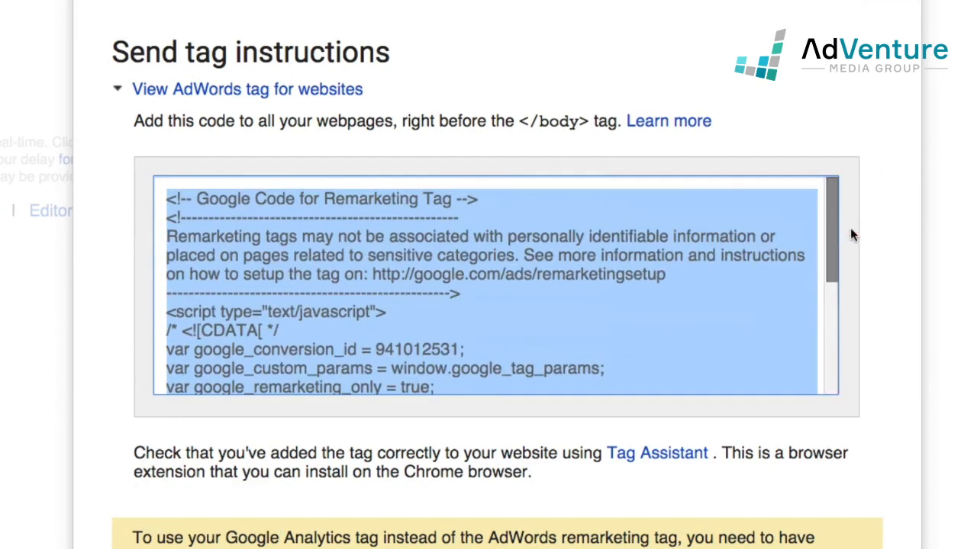
pyautogui.scroll(-1, 663, 197)
pyautogui.scroll(-3, 800, 306)
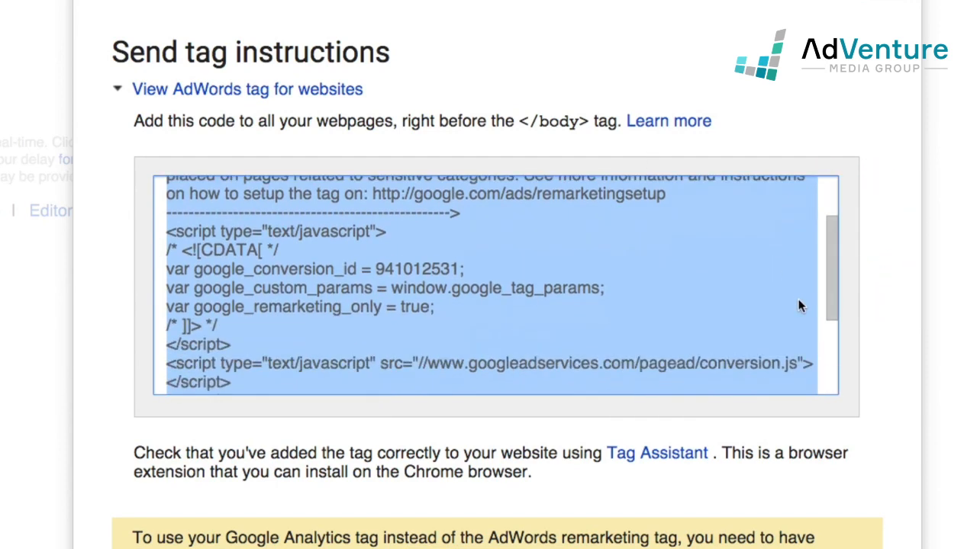
# - Continue past the tag and list review stages and return to the Audiences list
pyautogui.scroll(-3, 899, 310)
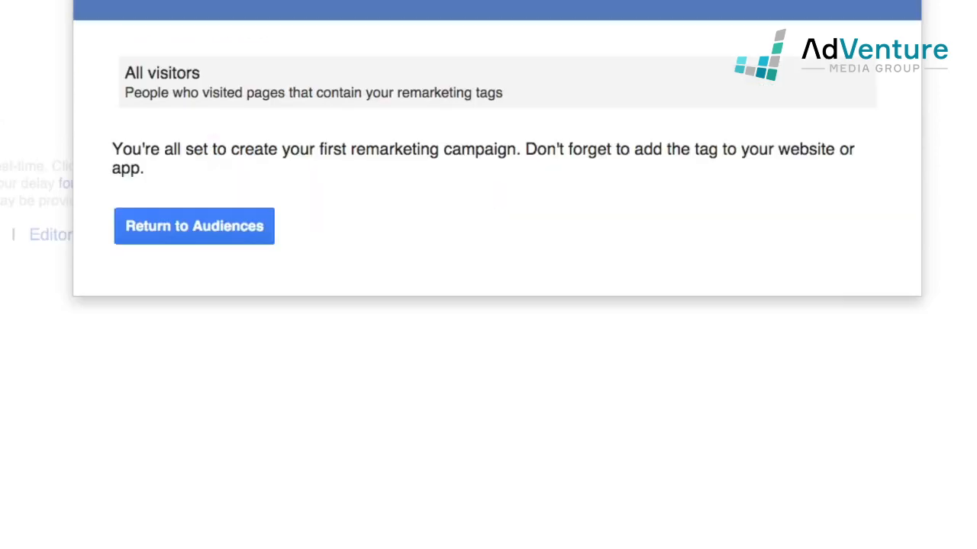
pyautogui.click(166, 242)
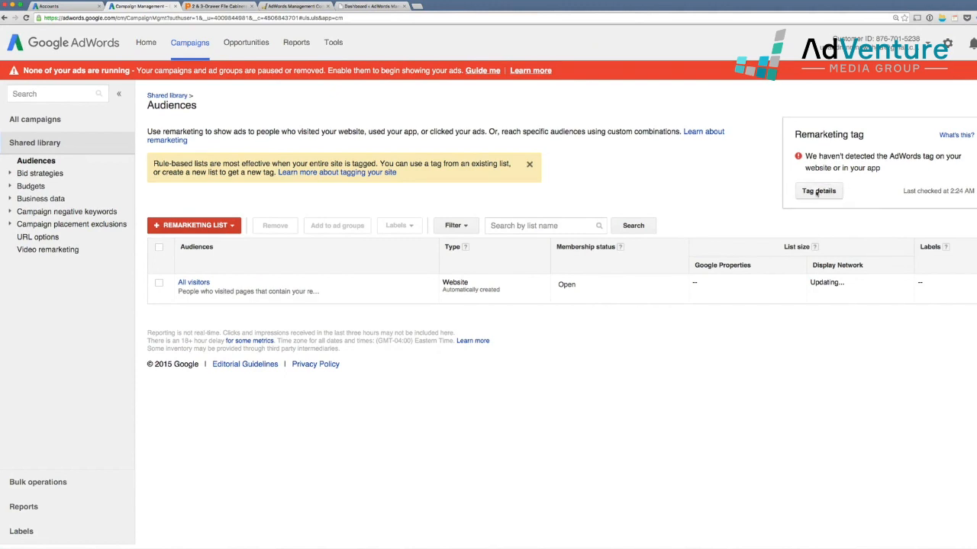
# - Review the website remarketing code in the tag details' implementation instructions, and close the details
pyautogui.click(818, 191)
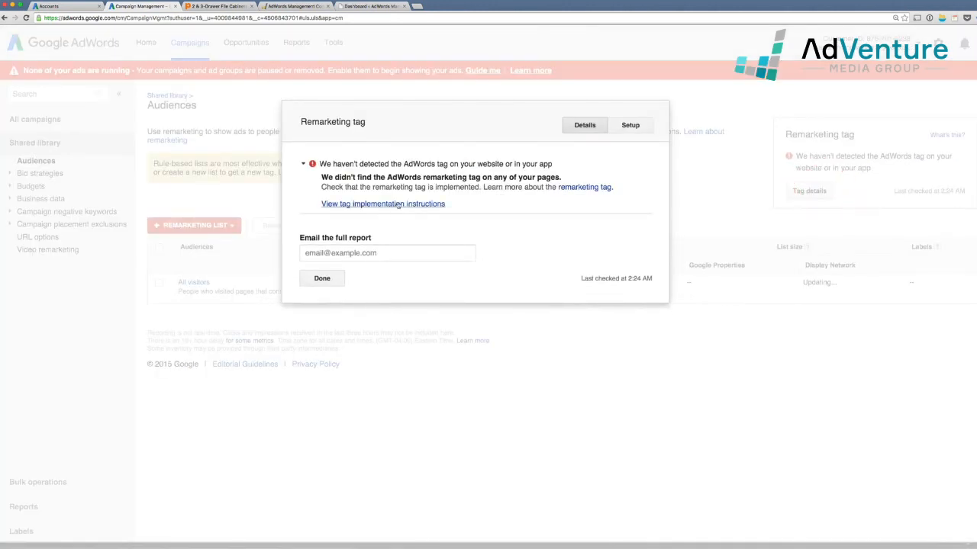
pyautogui.click(398, 205)
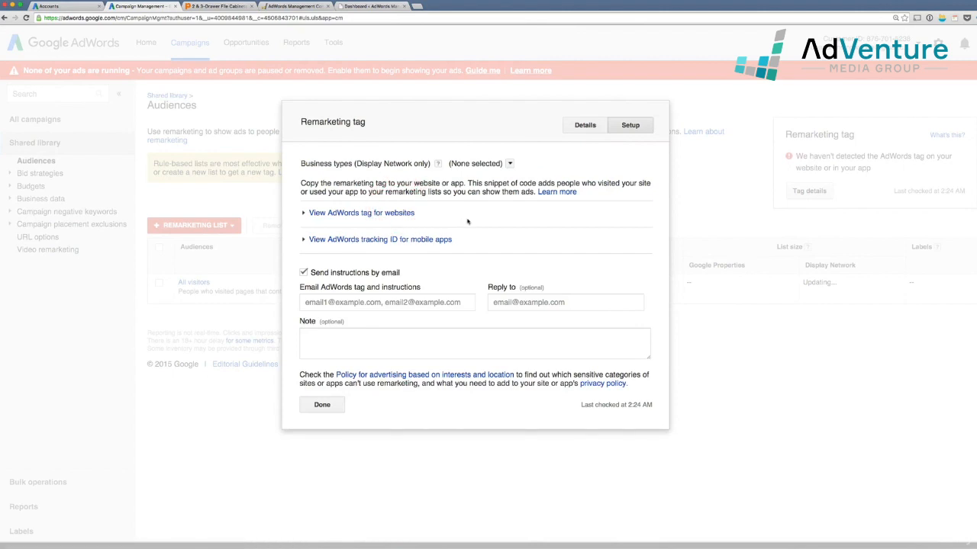
pyautogui.click(371, 214)
pyautogui.click(463, 294)
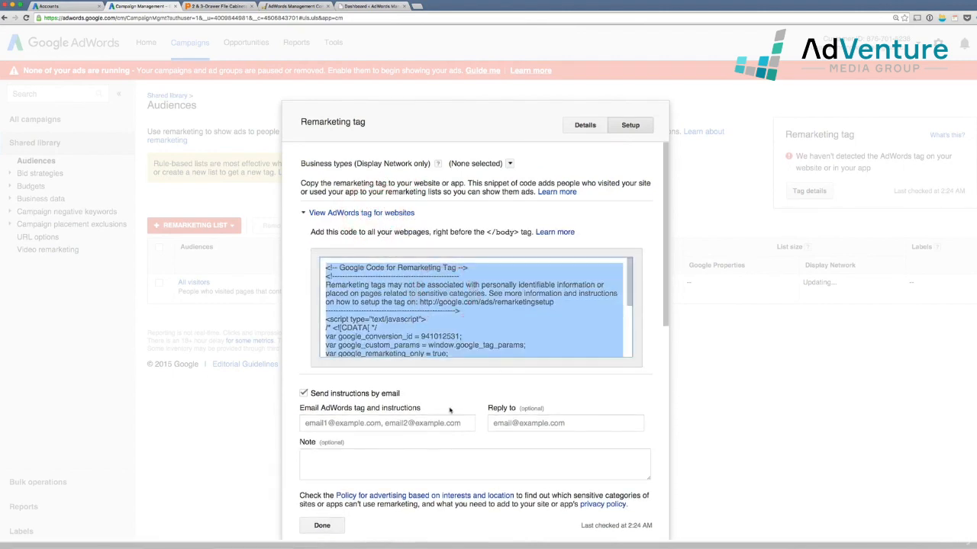
pyautogui.click(336, 518)
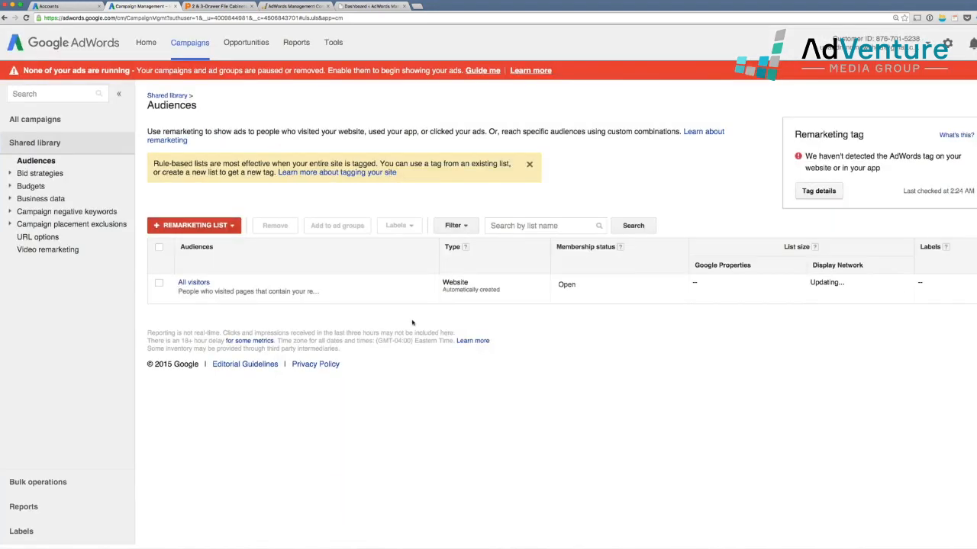
# - Reload the adventureppc.com page in its open tab and open the browser's Extensions page
pyautogui.click(293, 6)
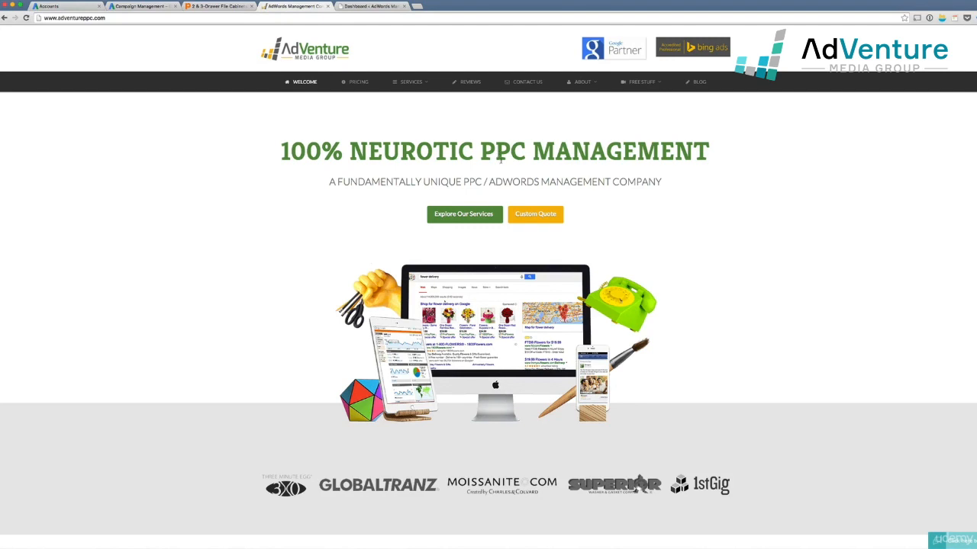
pyautogui.click(26, 18)
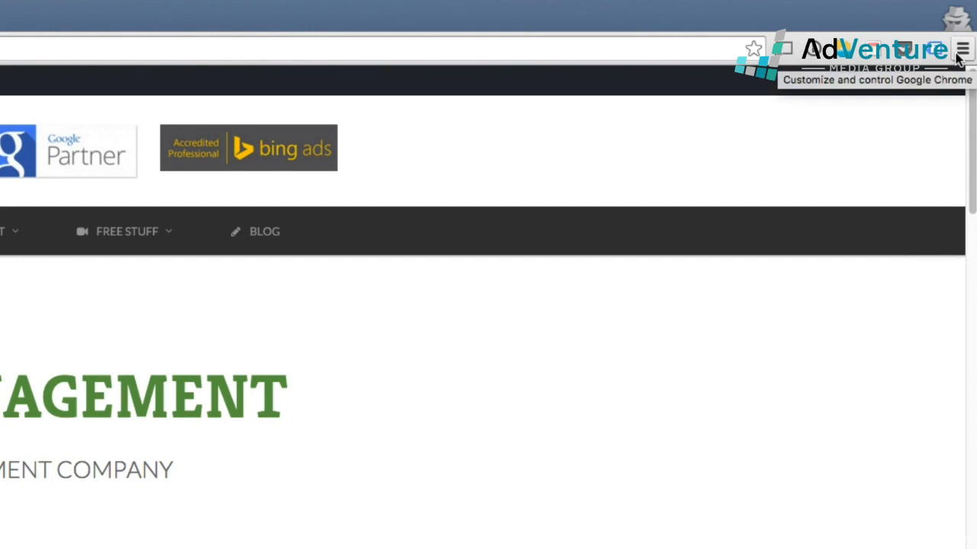
pyautogui.click(960, 54)
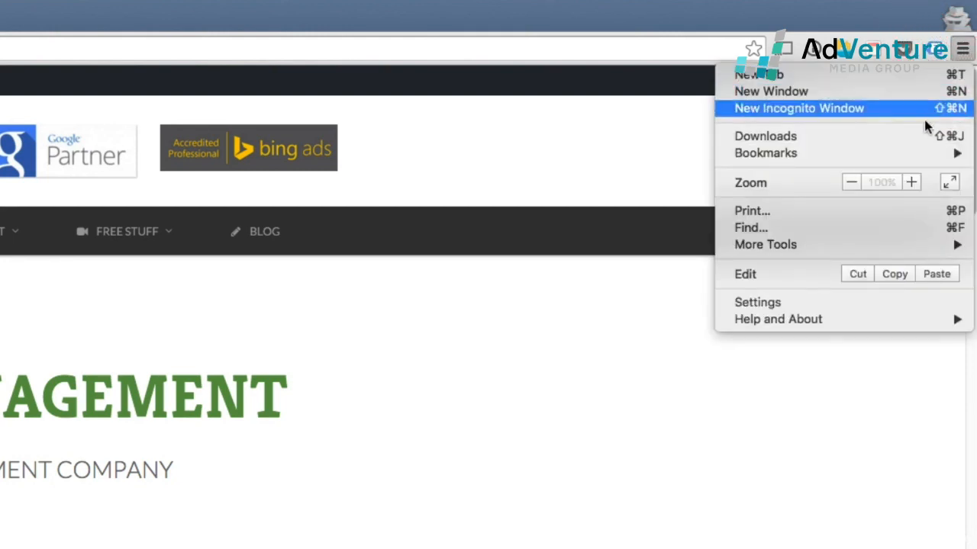
pyautogui.moveTo(946, 244)
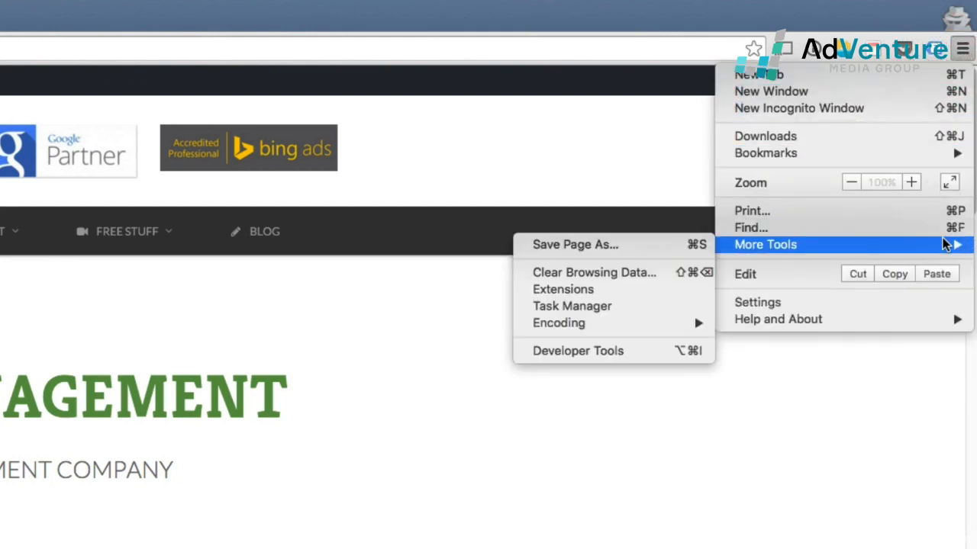
pyautogui.click(627, 291)
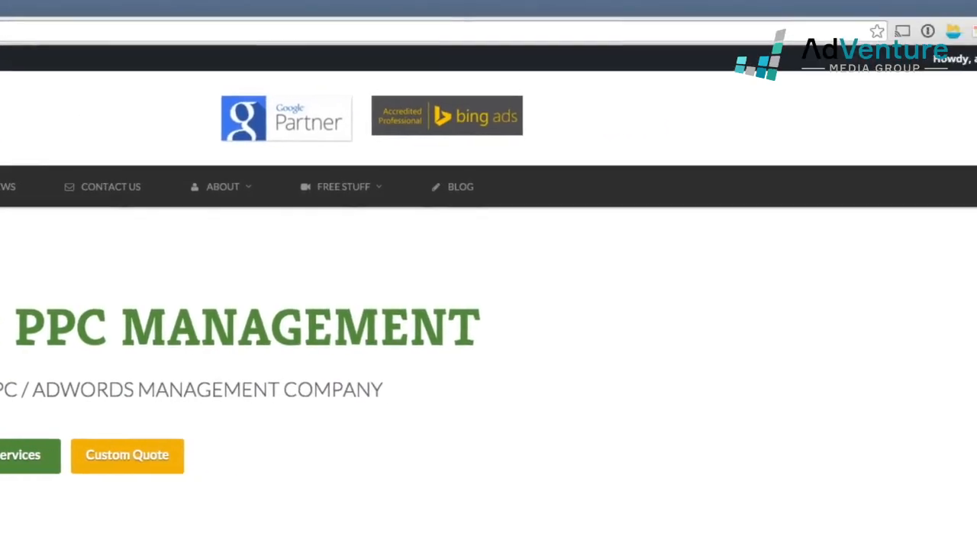
# - Check the adventureppc.com page with Google Tag Assistant and view the Remarketing Tag's code snippet
pyautogui.moveTo(309, 183)
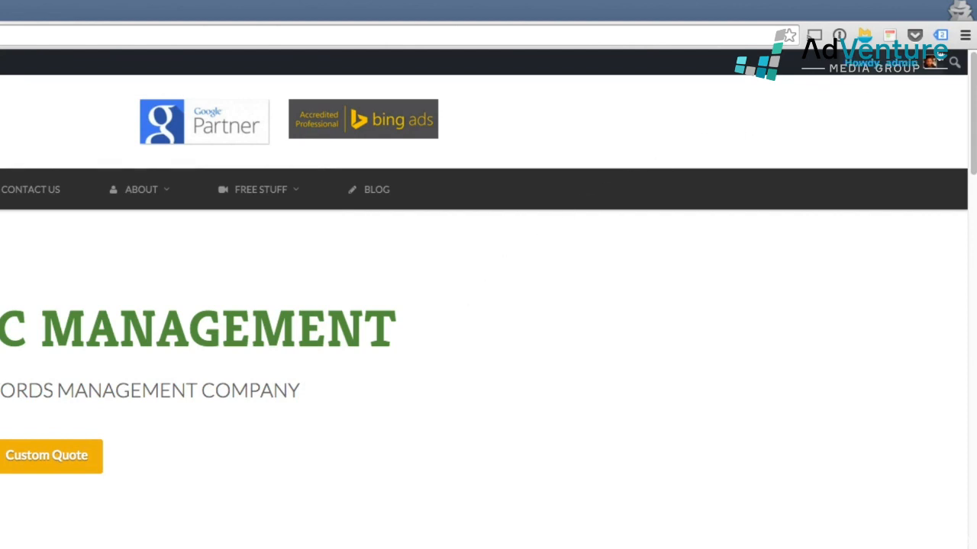
pyautogui.click(940, 39)
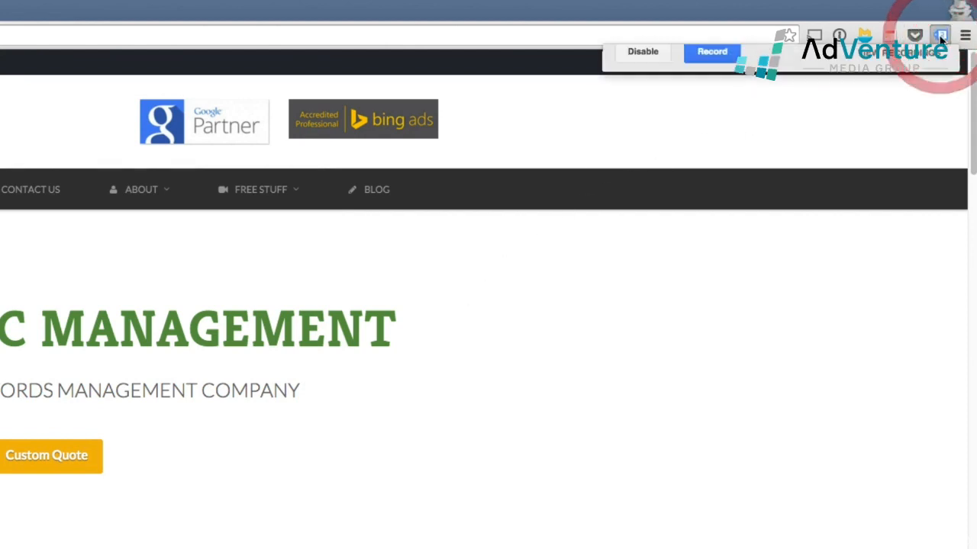
pyautogui.click(941, 38)
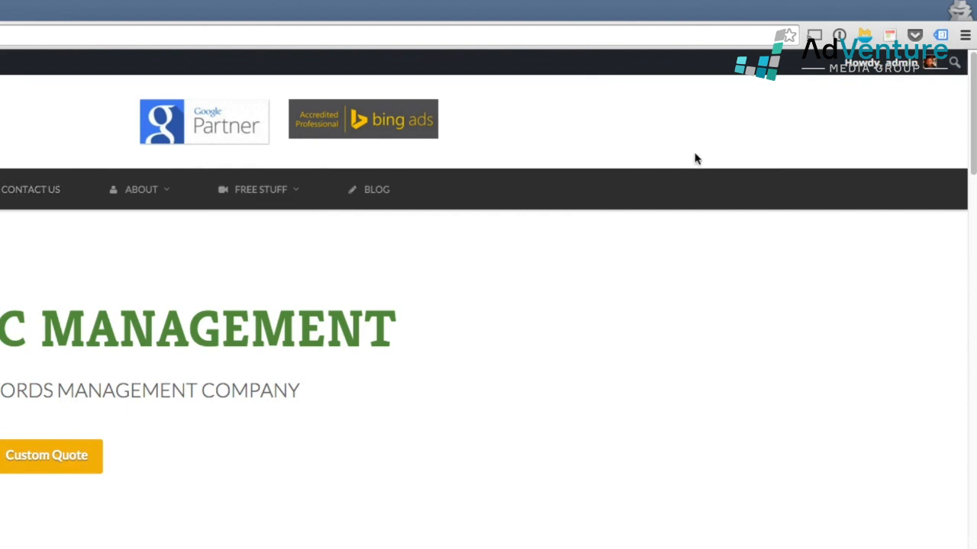
pyautogui.click(940, 36)
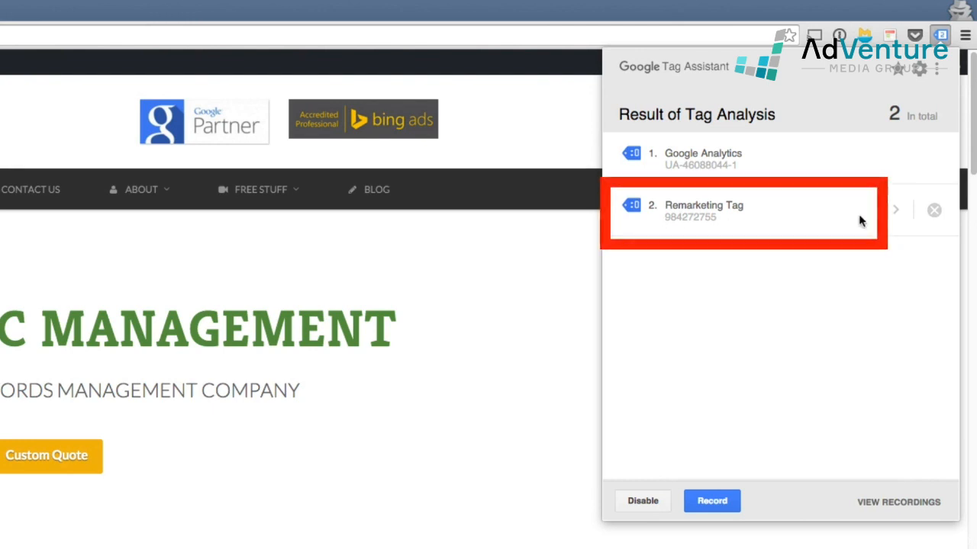
pyautogui.click(892, 213)
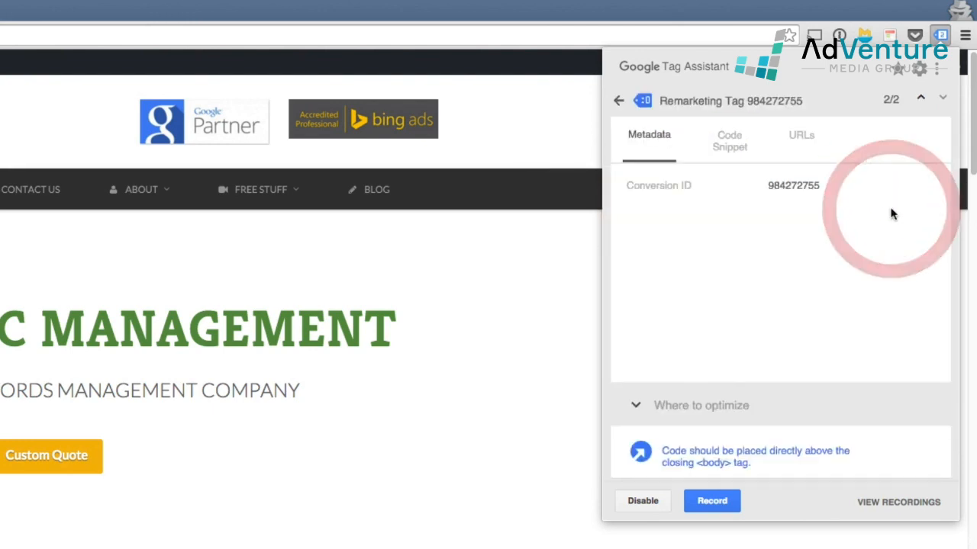
pyautogui.click(739, 150)
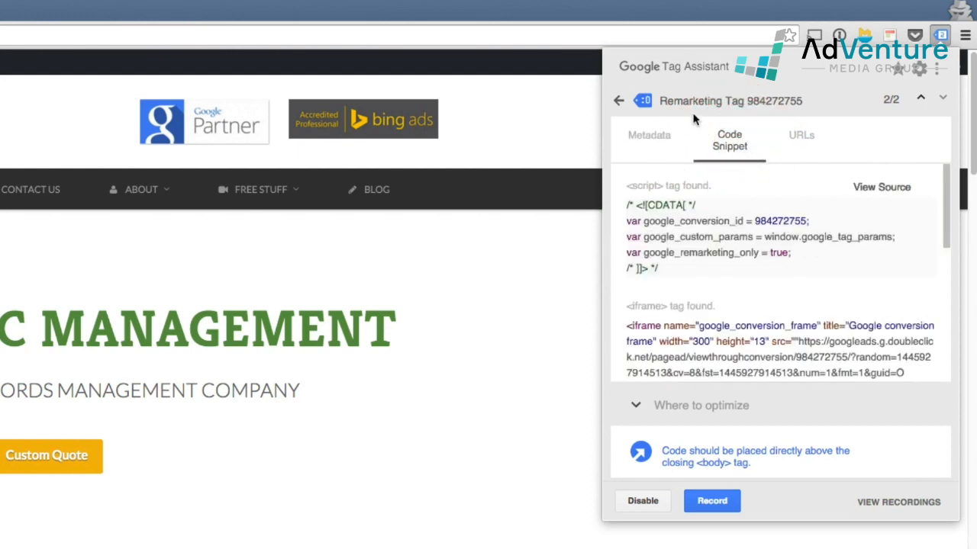
# - Close the Remarketing Tag details and view the adventureppc.com home page's source code
pyautogui.click(619, 101)
pyautogui.click(548, 330)
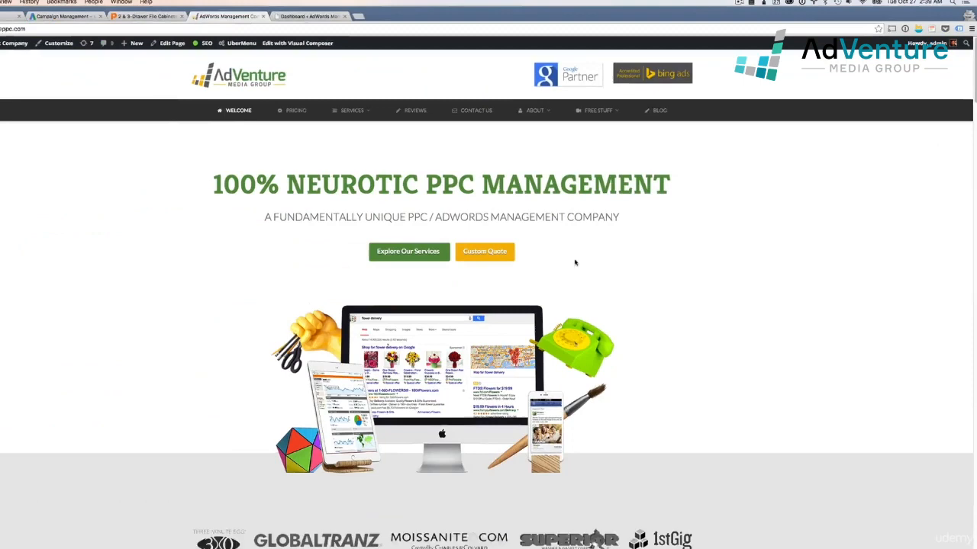
pyautogui.rightClick(223, 477)
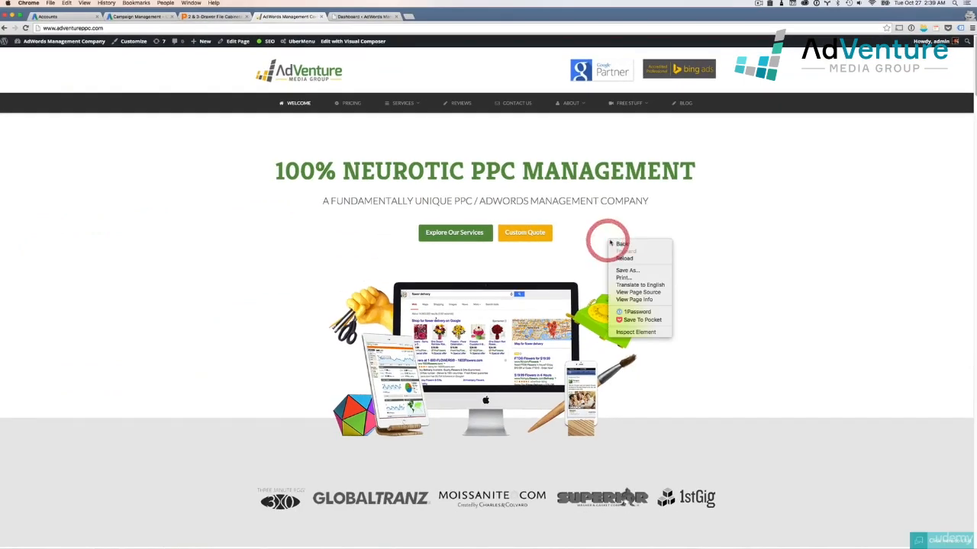
pyautogui.click(637, 292)
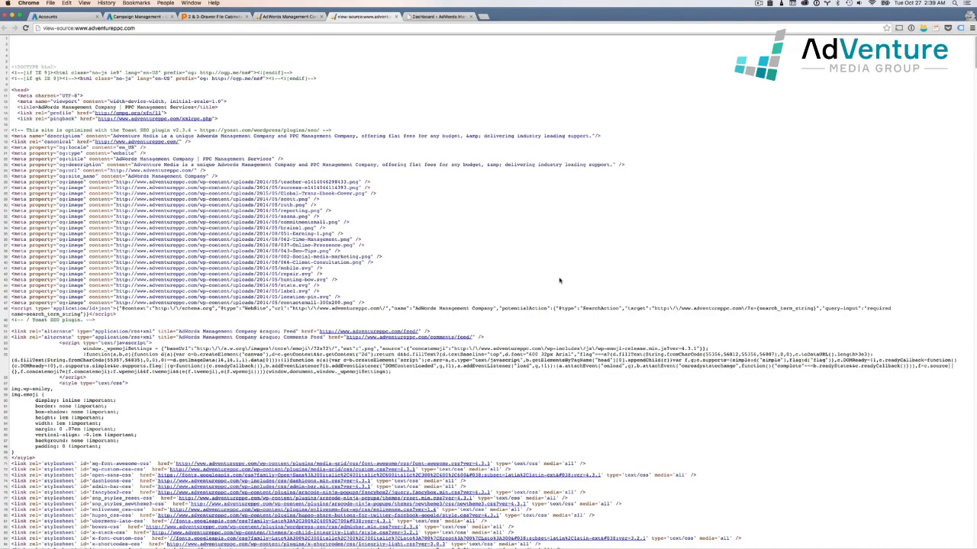
pyautogui.scroll(-2, 562, 277)
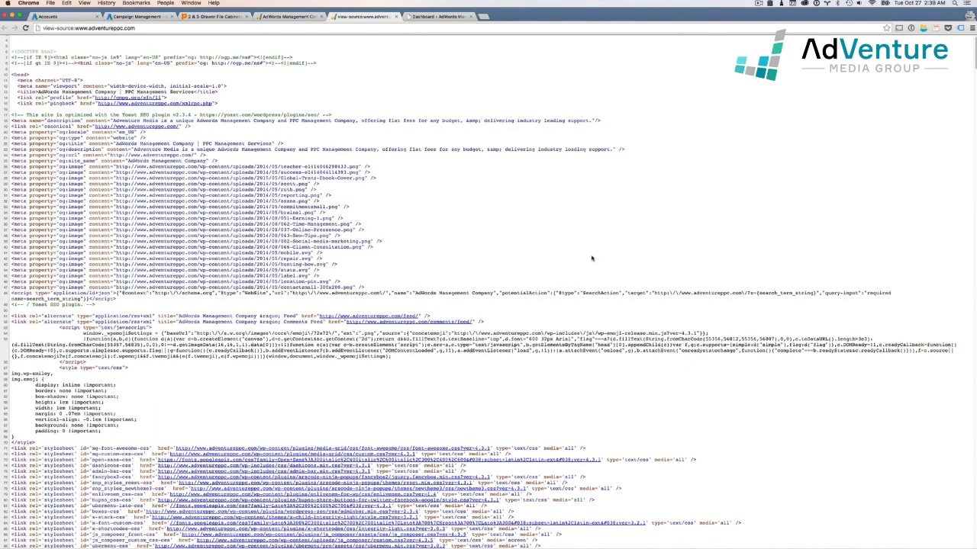
# - Return to the adventureppc.com page and copy the Remarketing Tag's conversion ID from its metadata in Google Tag Assistant
pyautogui.hotkey('ctrl', 'shift', 'Tab')
pyautogui.click(960, 28)
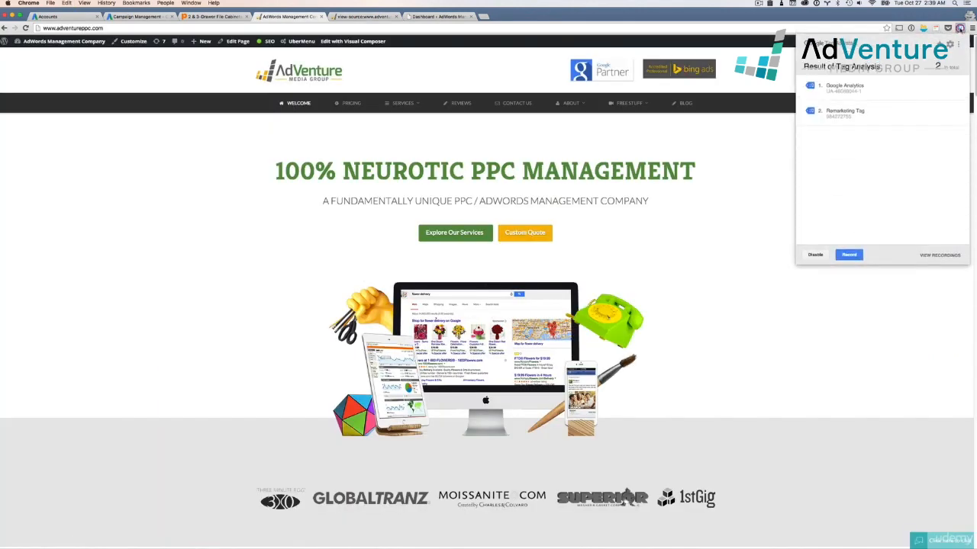
pyautogui.click(865, 117)
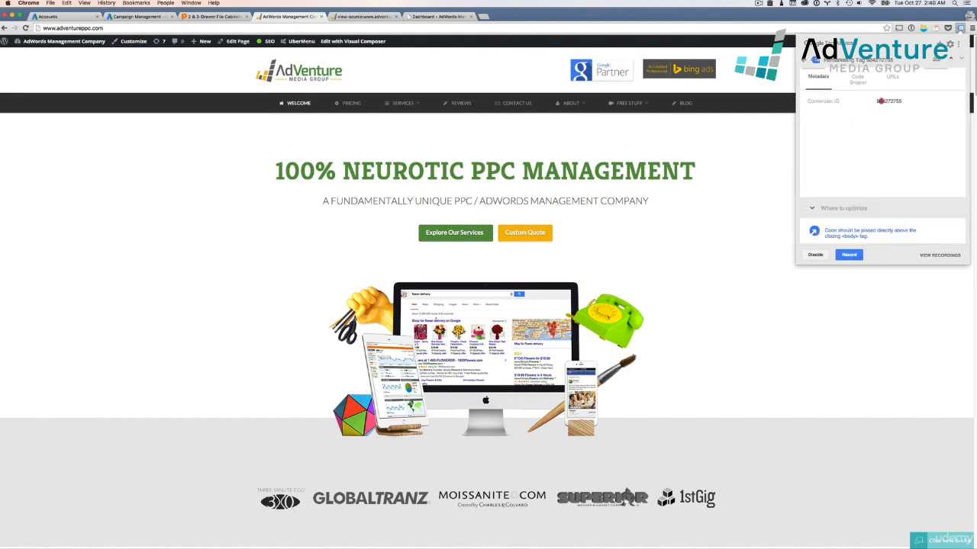
pyautogui.doubleClick(882, 100)
pyautogui.hotkey('ctrl', 'c')
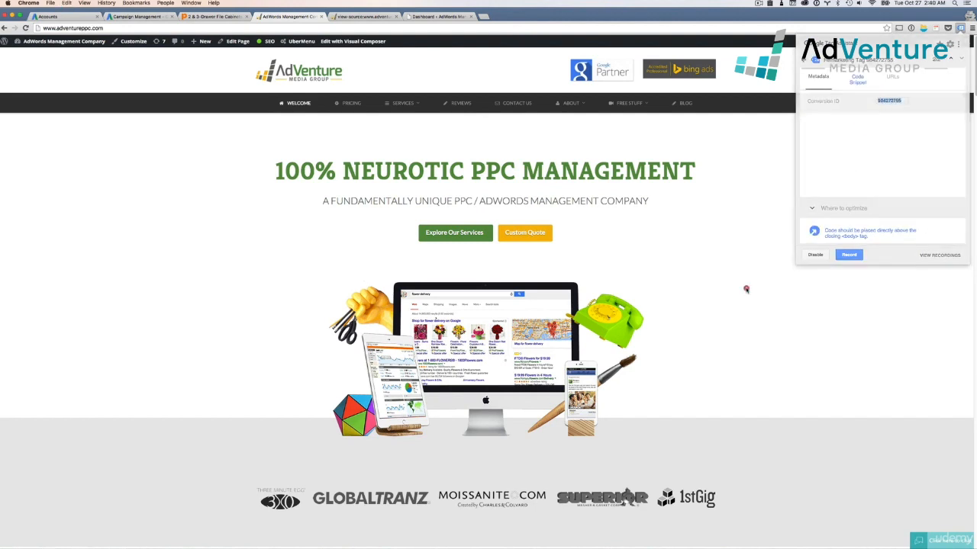
# - Search the home page's source for the copied conversion ID and highlight the remarketing script in the footer
pyautogui.click(746, 287)
pyautogui.rightClick(225, 152)
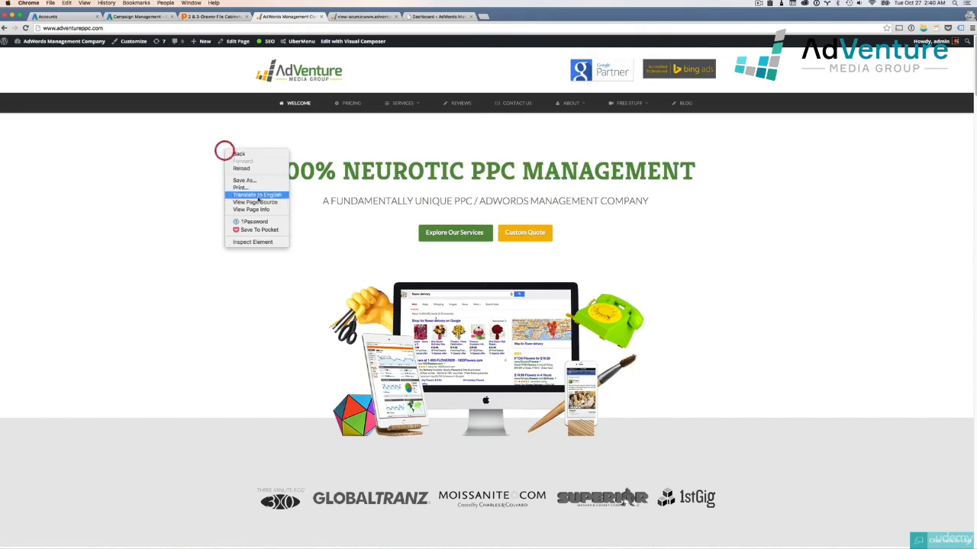
pyautogui.click(255, 201)
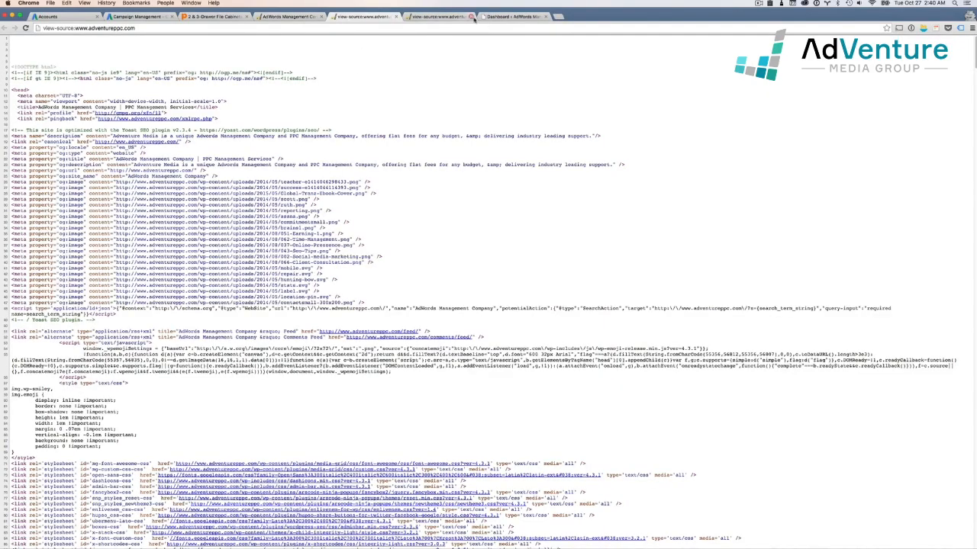
pyautogui.hotkey('ctrl', 'f')
pyautogui.hotkey('ctrl', 'v')
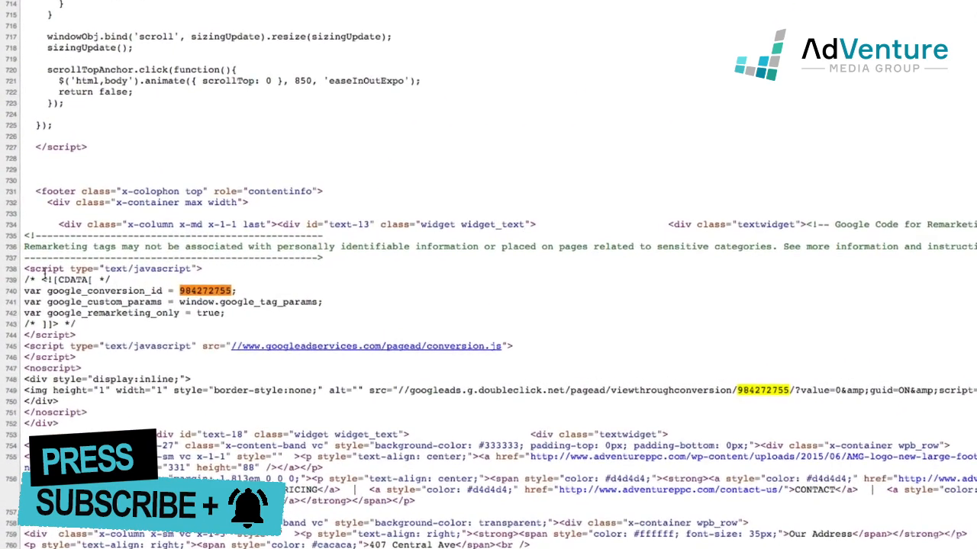
pyautogui.moveTo(24, 267); pyautogui.dragTo(525, 372)
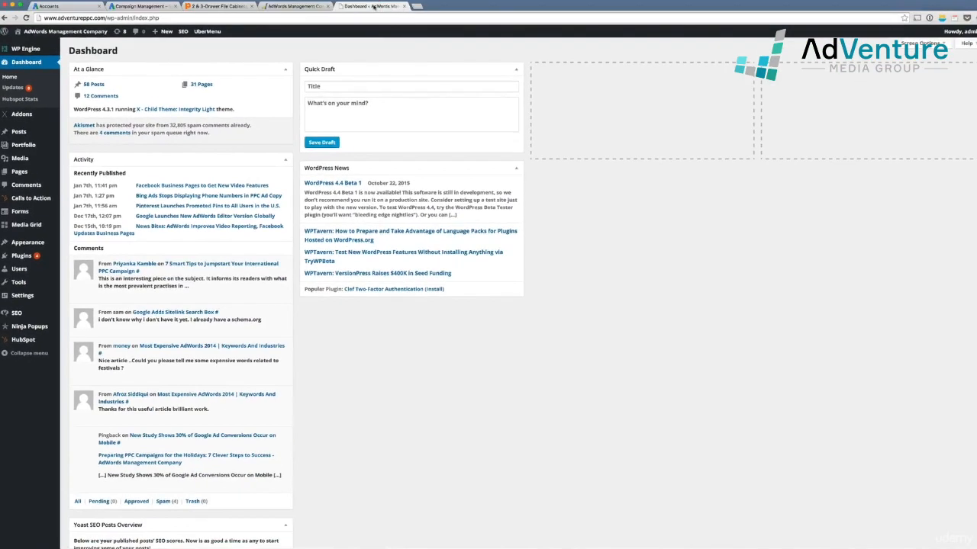
# - Open the site's Reviews page, reload it, and check its tags with Google Tag Assistant
pyautogui.click(292, 6)
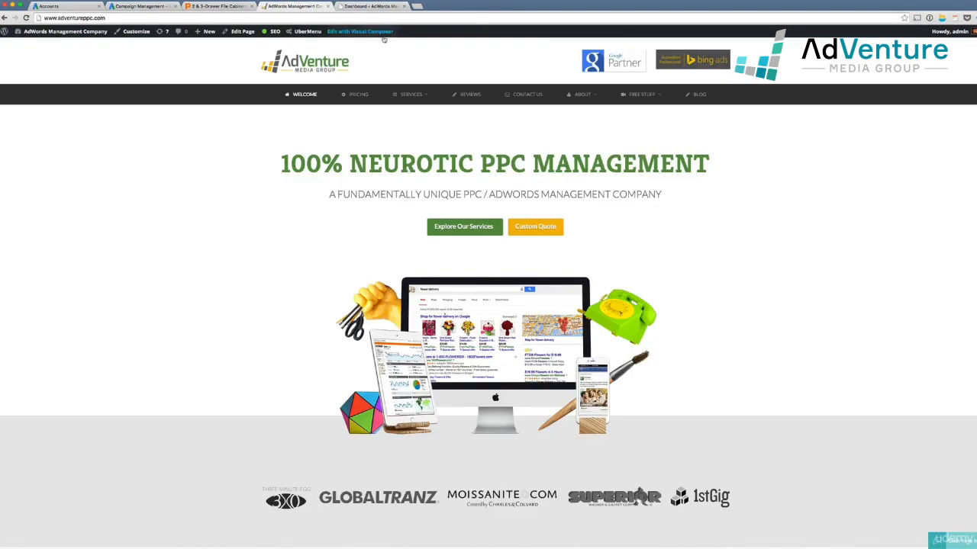
pyautogui.click(462, 95)
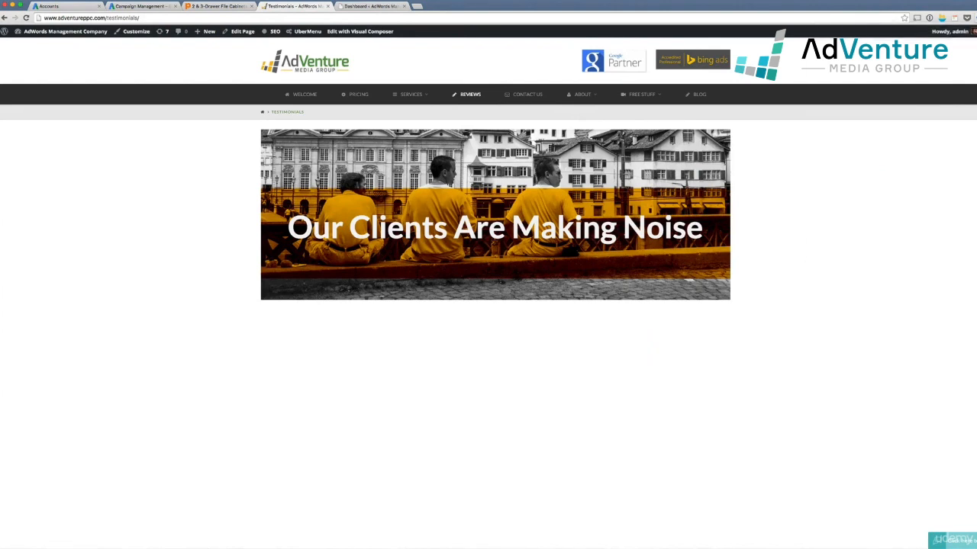
pyautogui.click(27, 18)
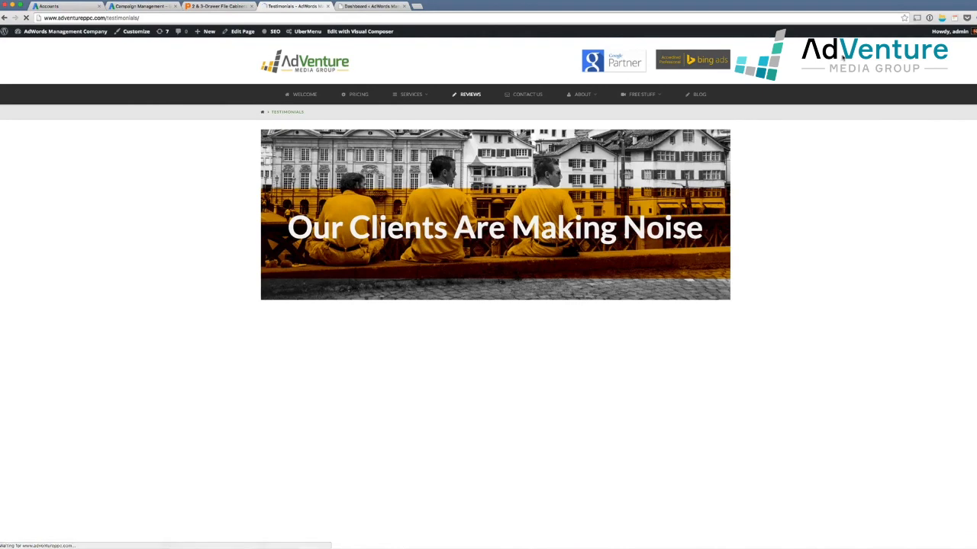
pyautogui.click(942, 18)
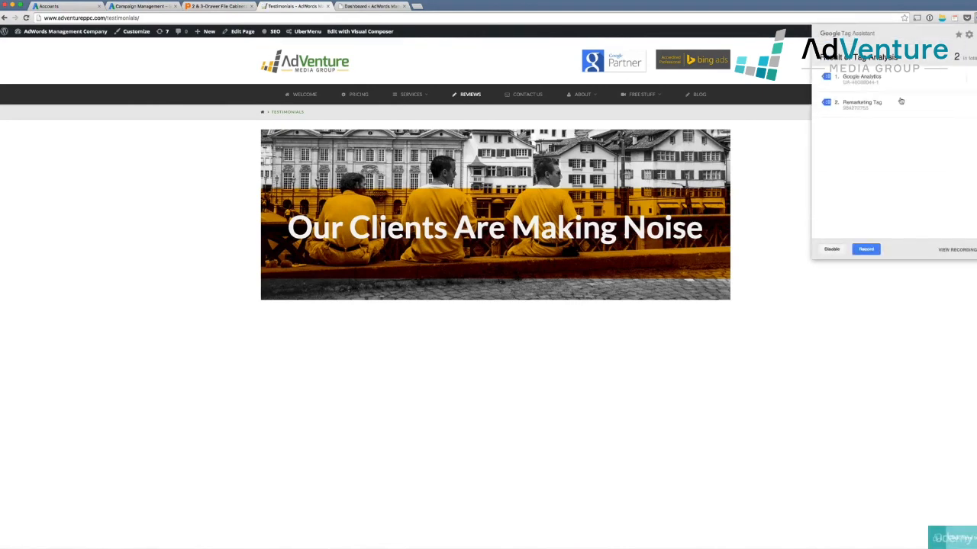
pyautogui.click(765, 202)
pyautogui.scroll(-5, 763, 206)
pyautogui.scroll(4, 763, 212)
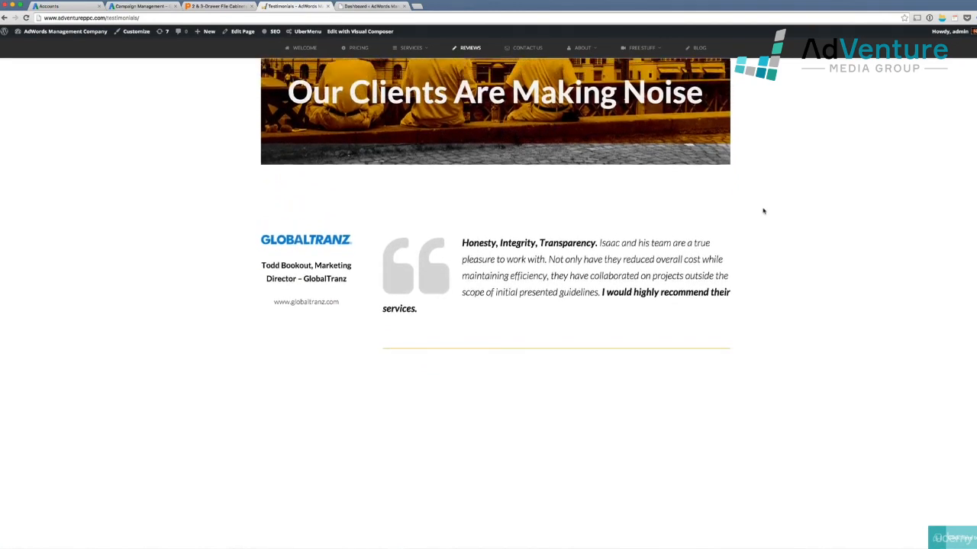
# - Return to the home page, and in the WordPress admin's Widgets page expand the first Text widget of Footer 1
pyautogui.click(299, 95)
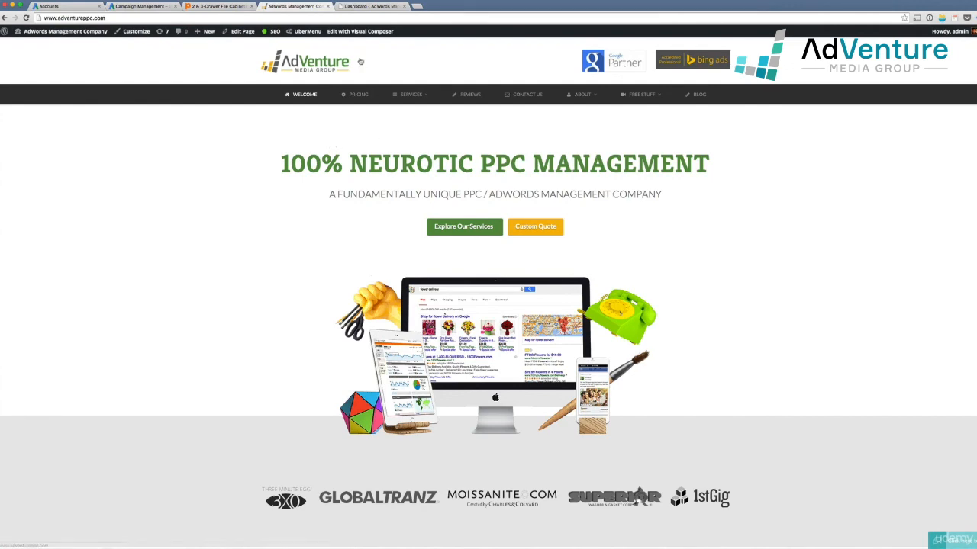
pyautogui.click(350, 6)
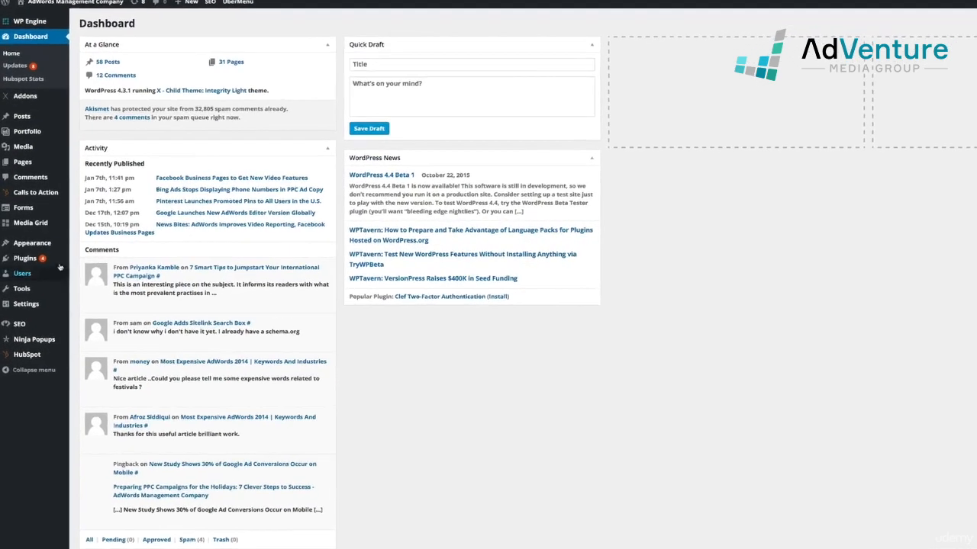
pyautogui.moveTo(42, 246)
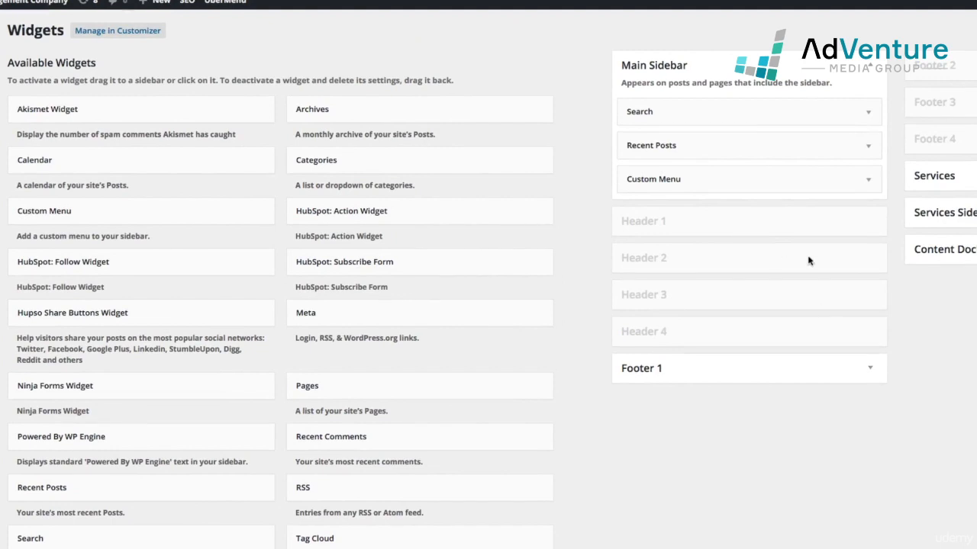
pyautogui.click(870, 373)
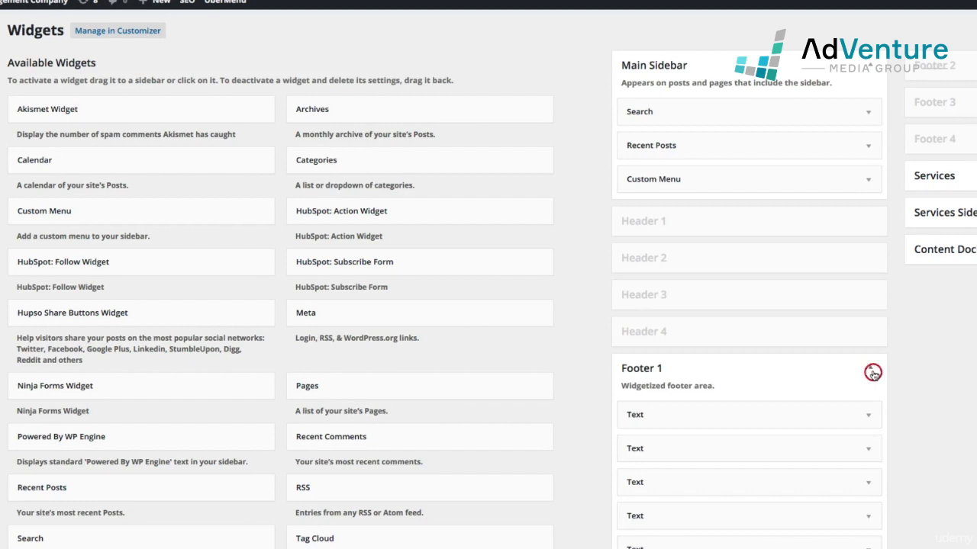
pyautogui.click(869, 417)
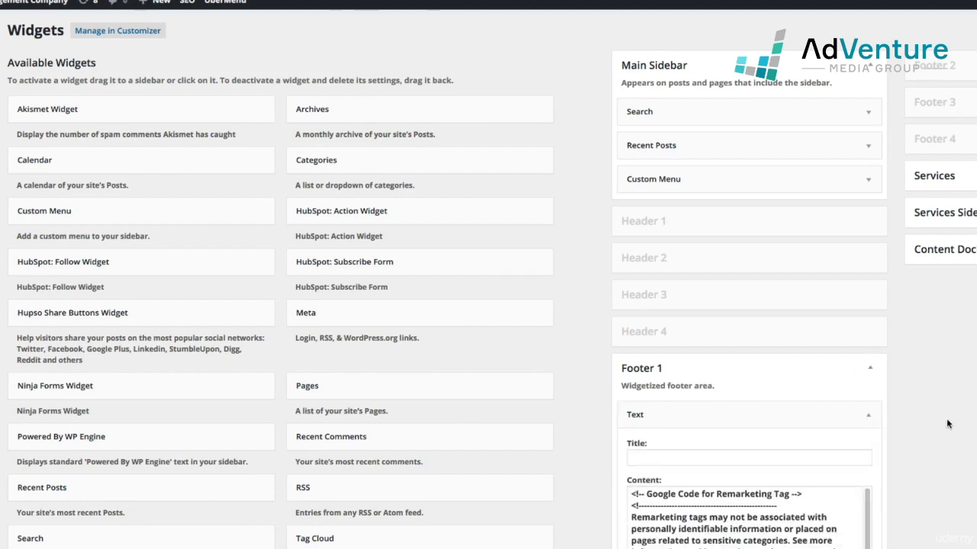
pyautogui.scroll(-4, 946, 419)
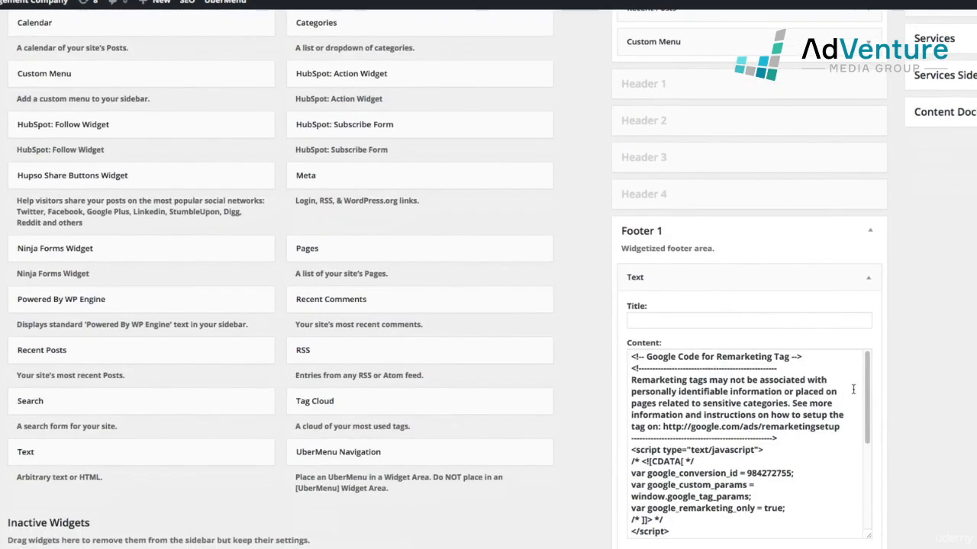
pyautogui.moveTo(867, 385); pyautogui.dragTo(875, 358)
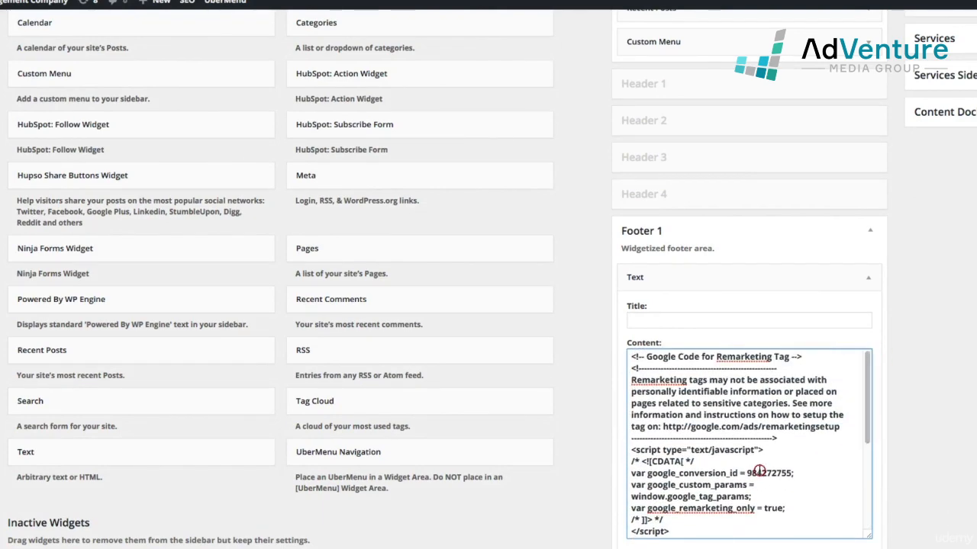
# - Clear the remarketing code from the Footer 1 Text widget and check the home page with Google Tag Assistant
pyautogui.hotkey('ctrl', 'a')
pyautogui.press('Delete')
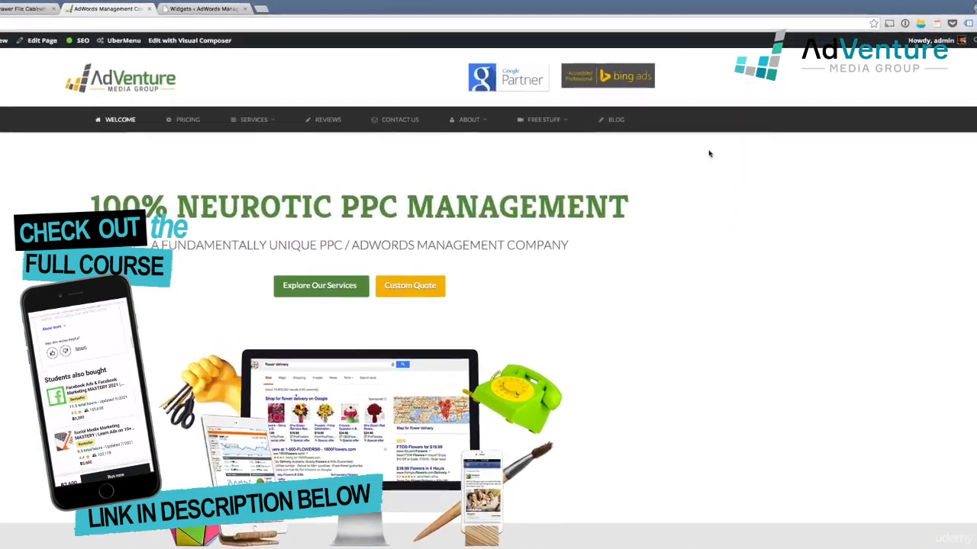
pyautogui.click(966, 23)
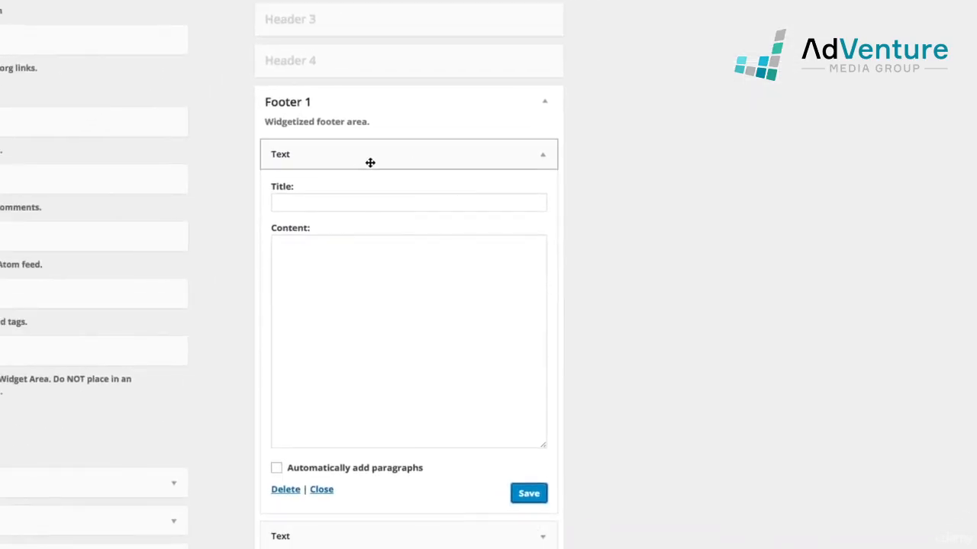
# - Remove the emptied Text widget from Footer 1 and add a new Text widget in its place
pyautogui.moveTo(370, 160); pyautogui.dragTo(0, 534)
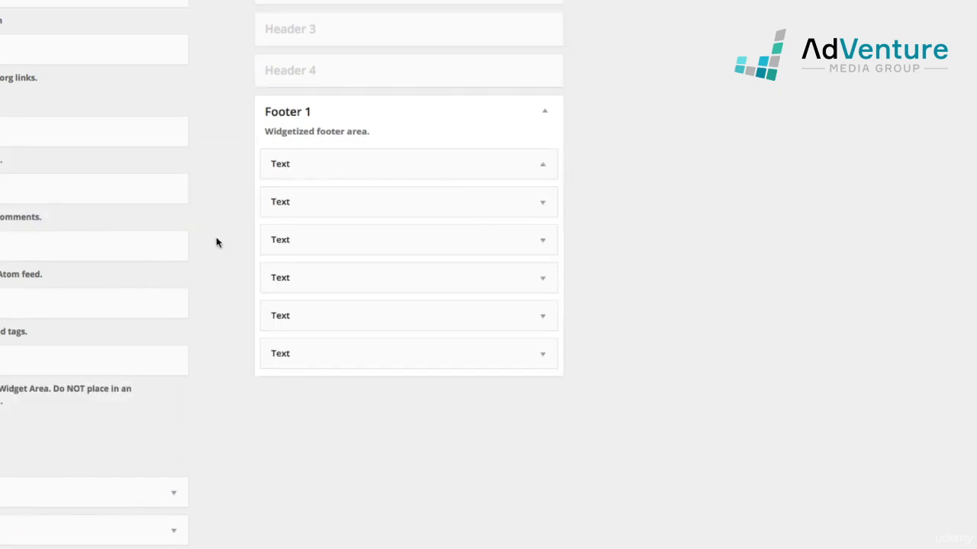
pyautogui.moveTo(76, 359); pyautogui.dragTo(370, 161)
# - Paste the Google remarketing code into the new Text widget's content, save the widget, and collapse Footer 1
pyautogui.click(379, 287)
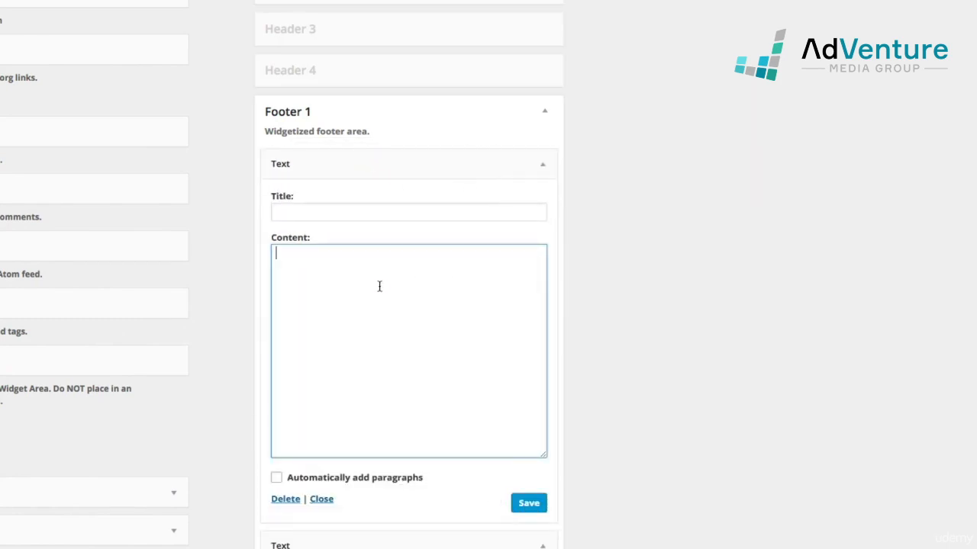
pyautogui.hotkey('ctrl', 'v')
pyautogui.scroll(3, 399, 391)
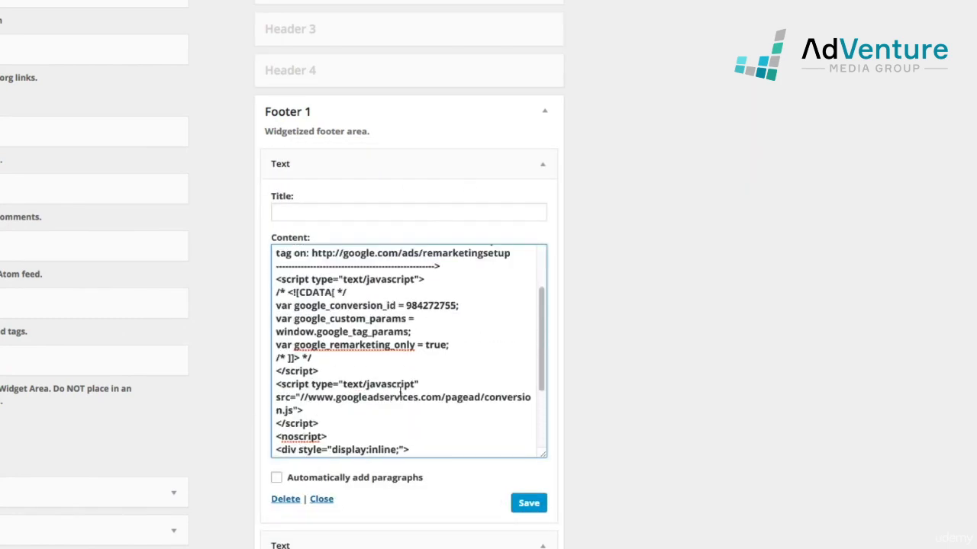
pyautogui.moveTo(538, 376); pyautogui.dragTo(555, 344)
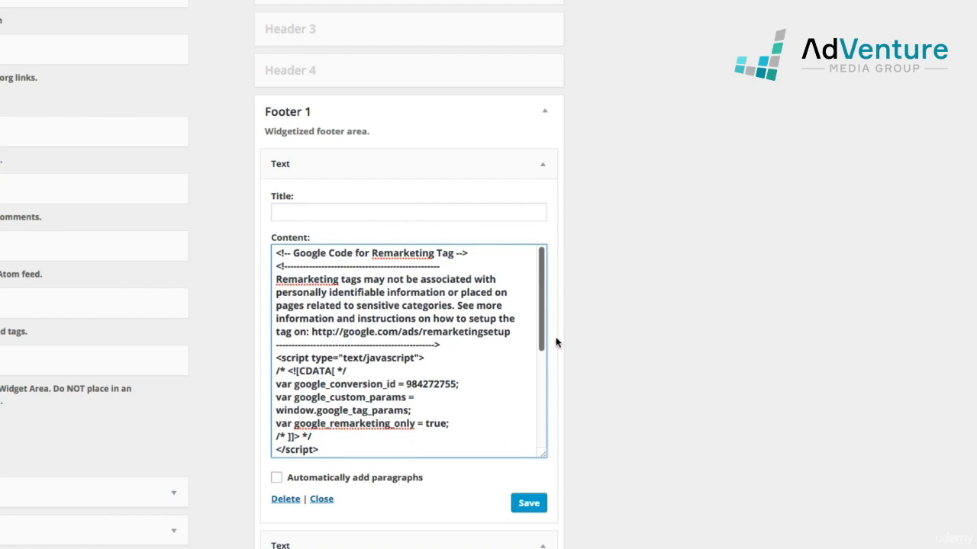
pyautogui.click(529, 503)
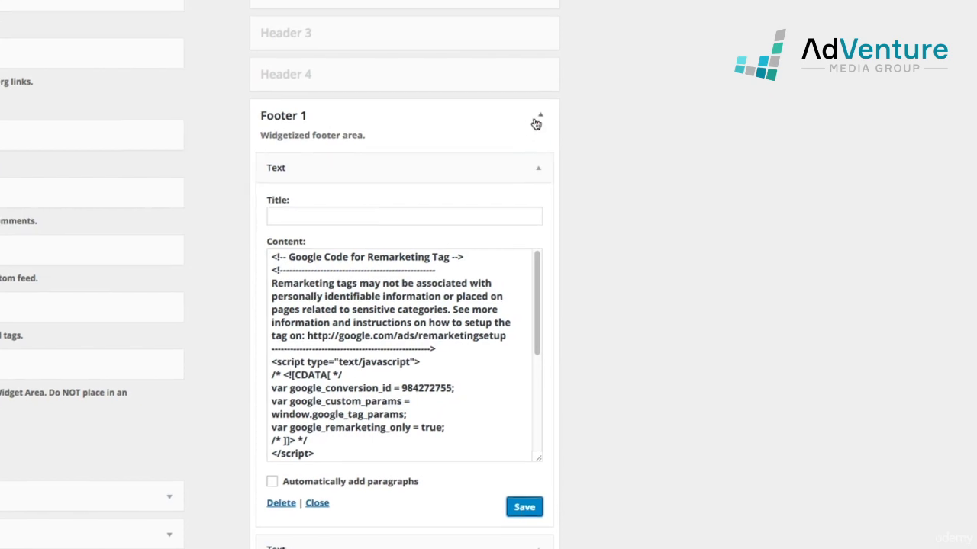
pyautogui.click(537, 124)
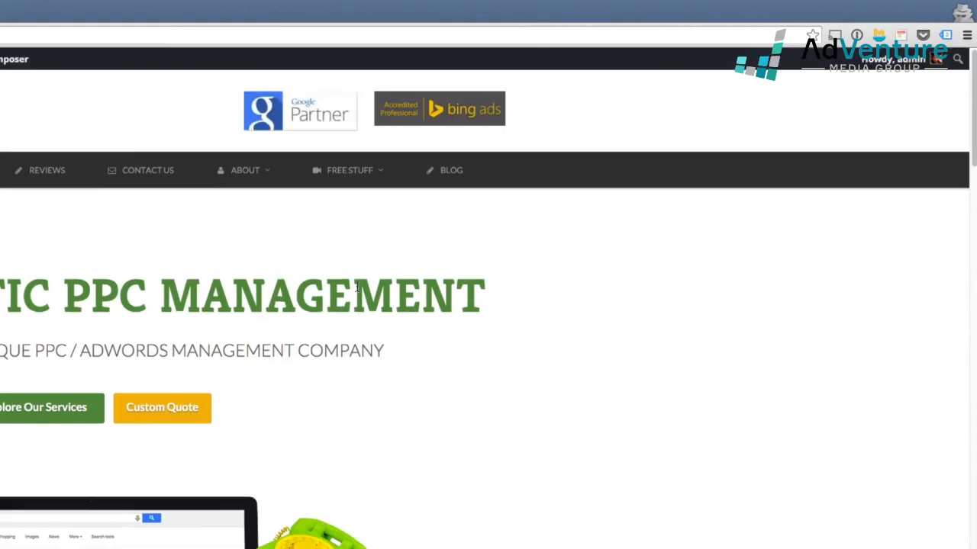
# - View the home page's Remarketing Tag details in Google Tag Assistant and open the Contact Us page
pyautogui.click(945, 37)
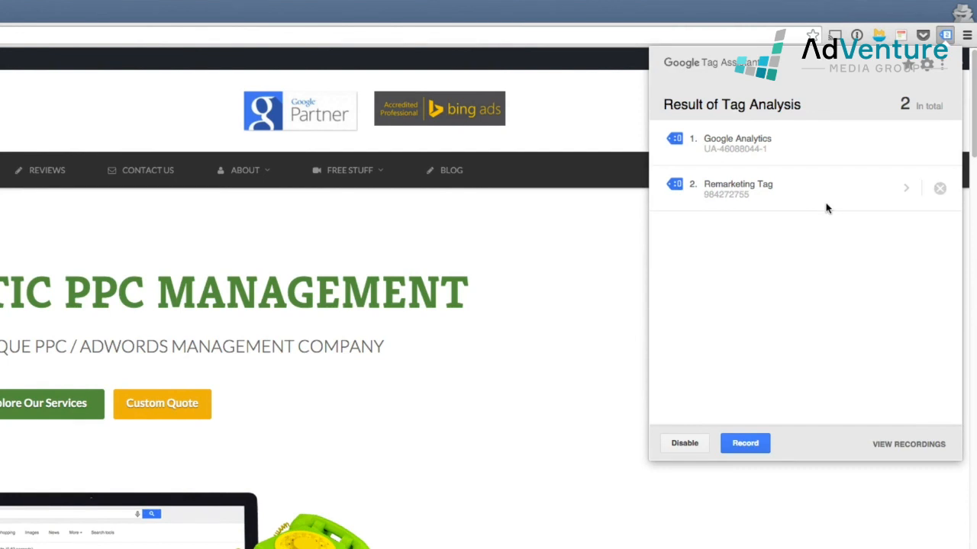
pyautogui.click(829, 200)
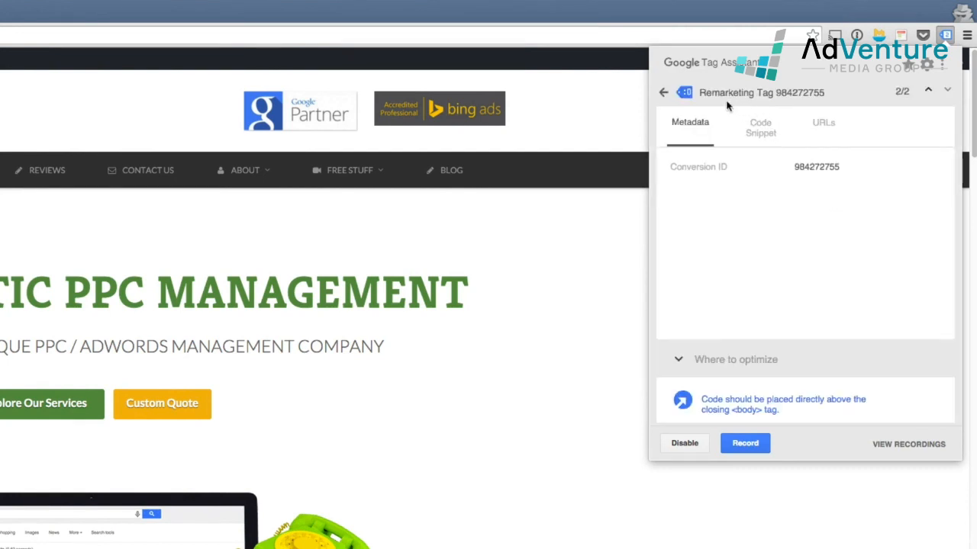
pyautogui.click(511, 356)
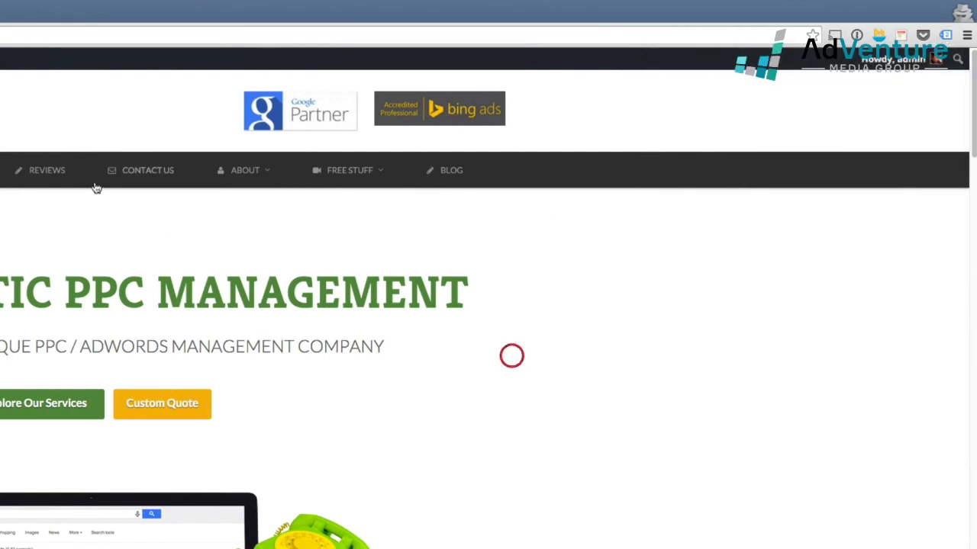
pyautogui.click(131, 170)
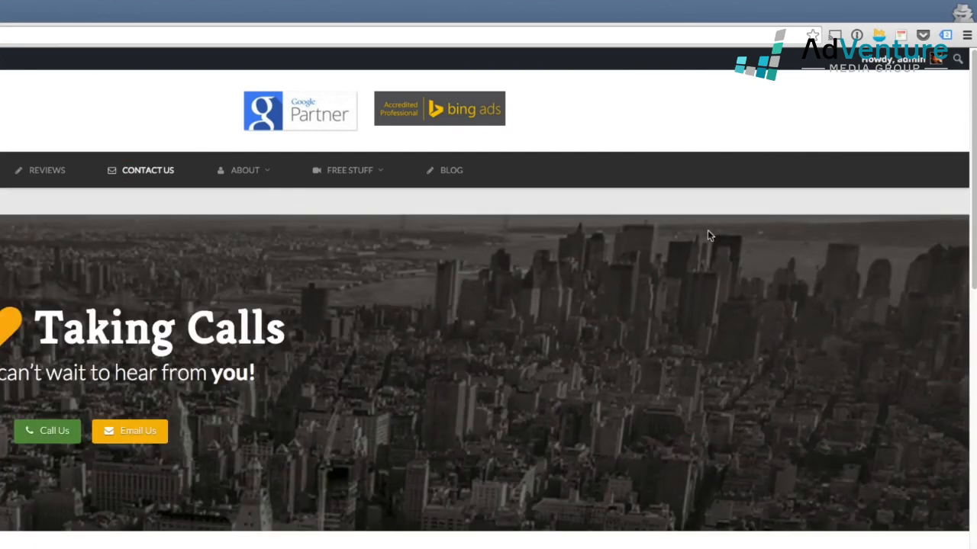
# - Check the tags detected on the Contact Us page with Google Tag Assistant
pyautogui.click(945, 35)
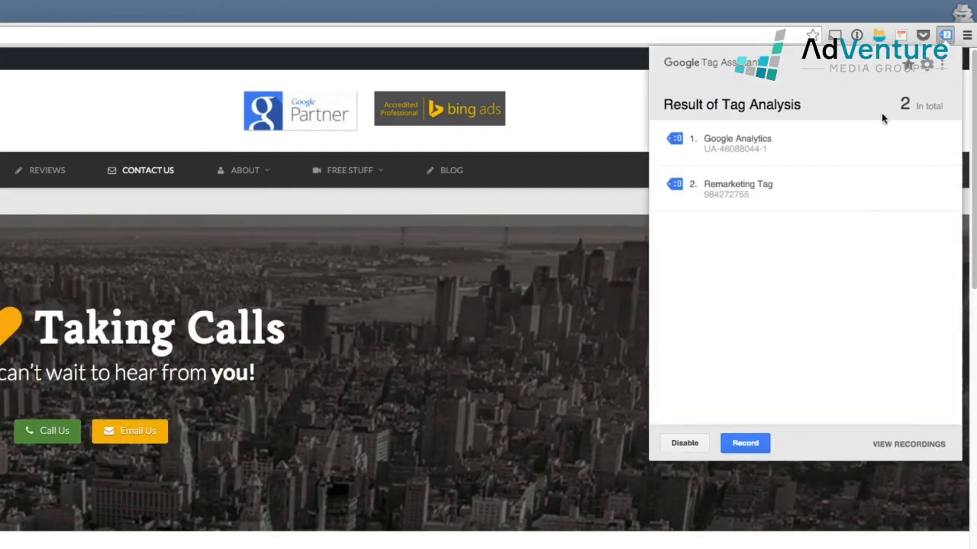
pyautogui.click(406, 469)
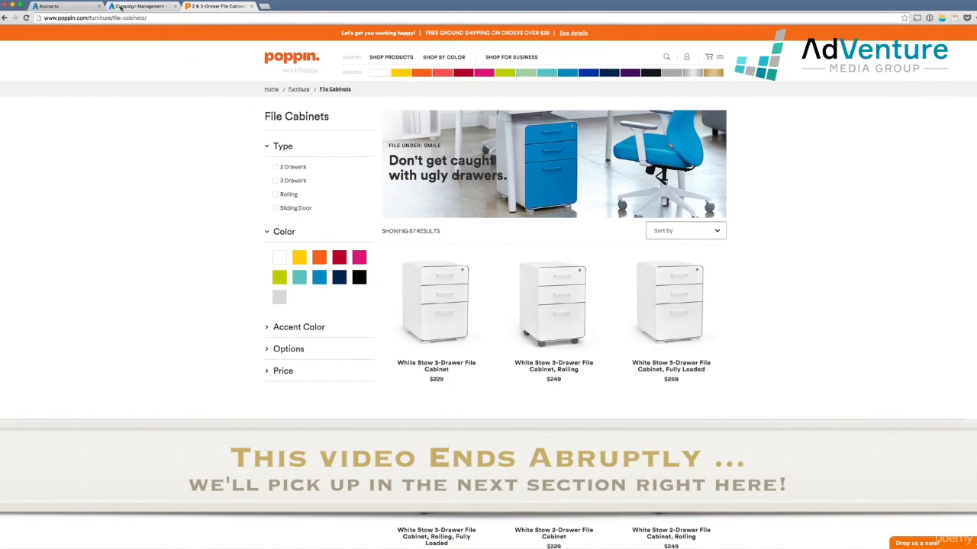
# - Copy the web address of Poppin's File Cabinets category page
pyautogui.click(121, 6)
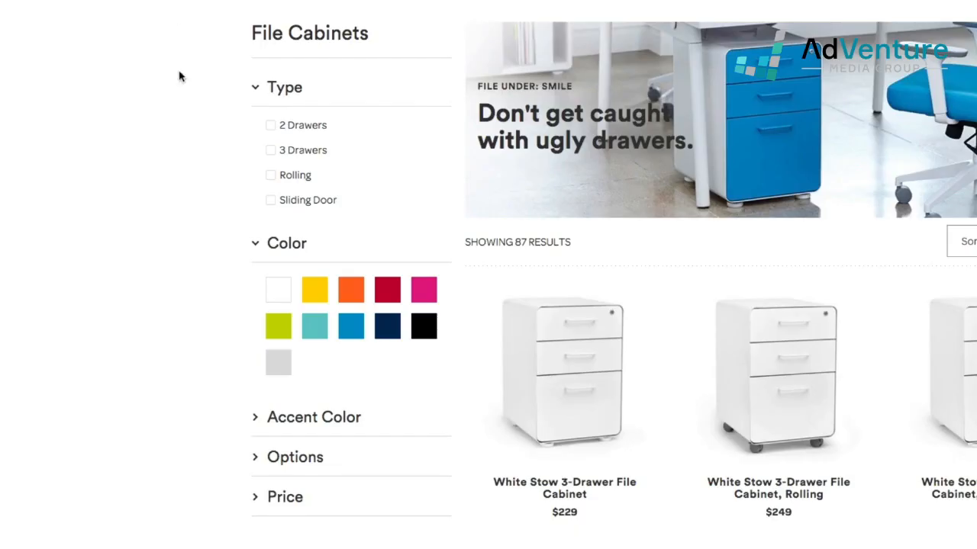
pyautogui.scroll(-1, 565, 192)
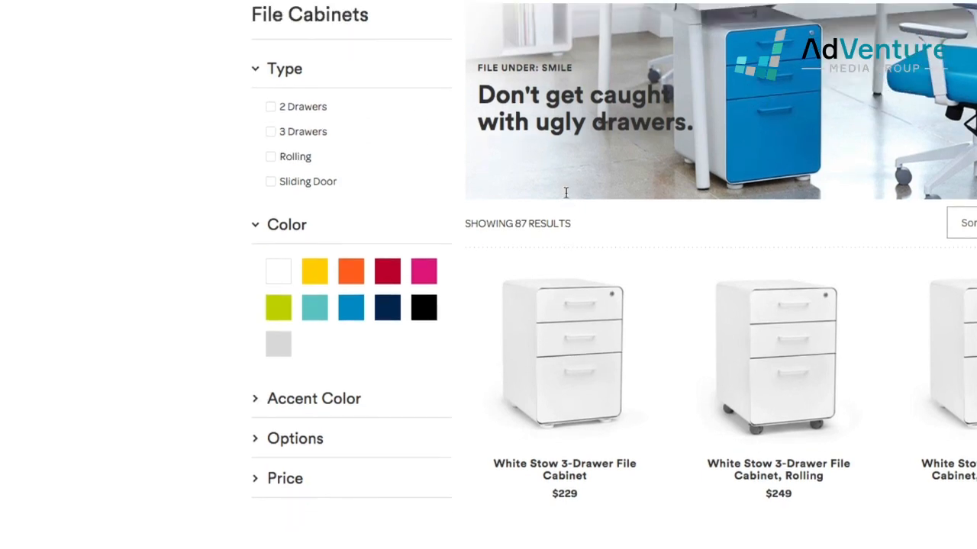
pyautogui.scroll(1, 566, 193)
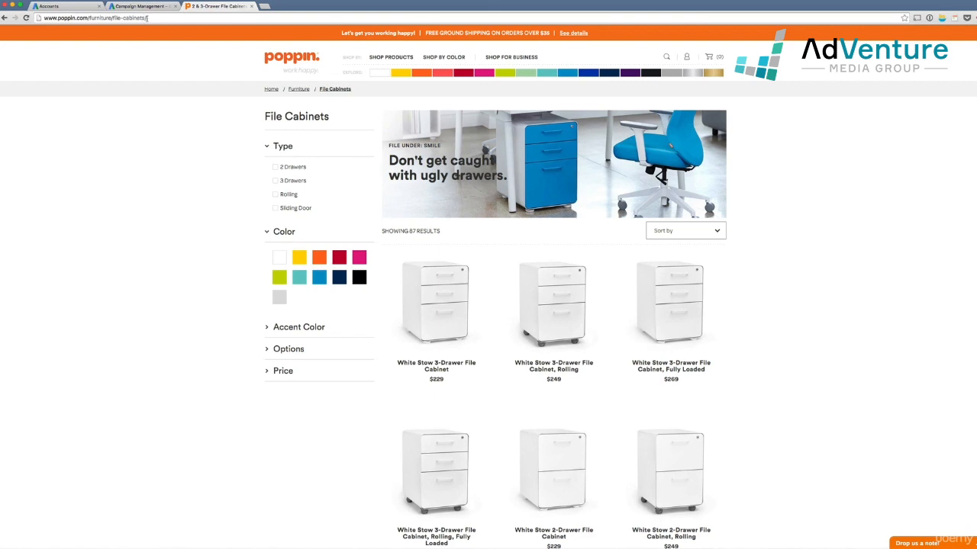
pyautogui.click(168, 16)
pyautogui.hotkey('ctrl', 'c')
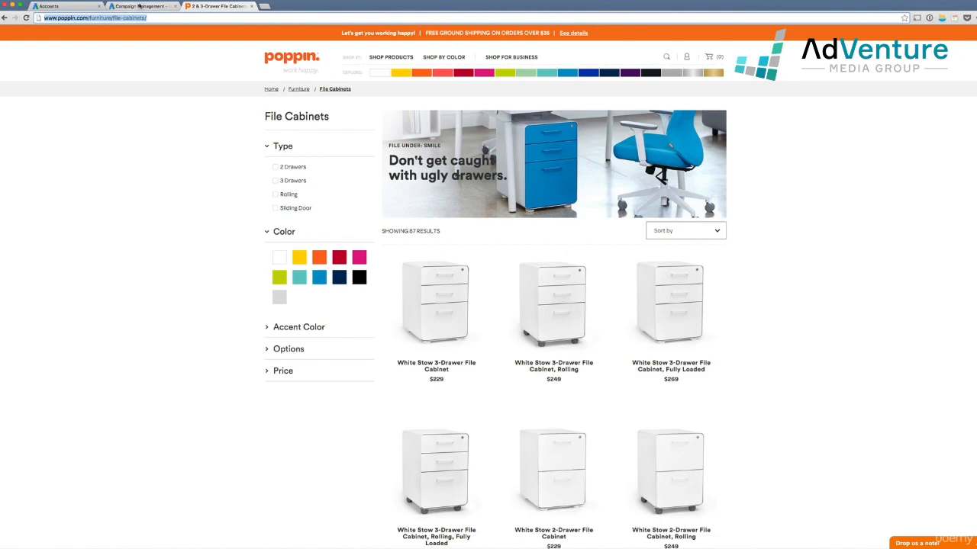
# - Start a website visitors remarketing list in Google AdWords and name it "Visitors Of File Cabinets Main Page"
pyautogui.click(145, 7)
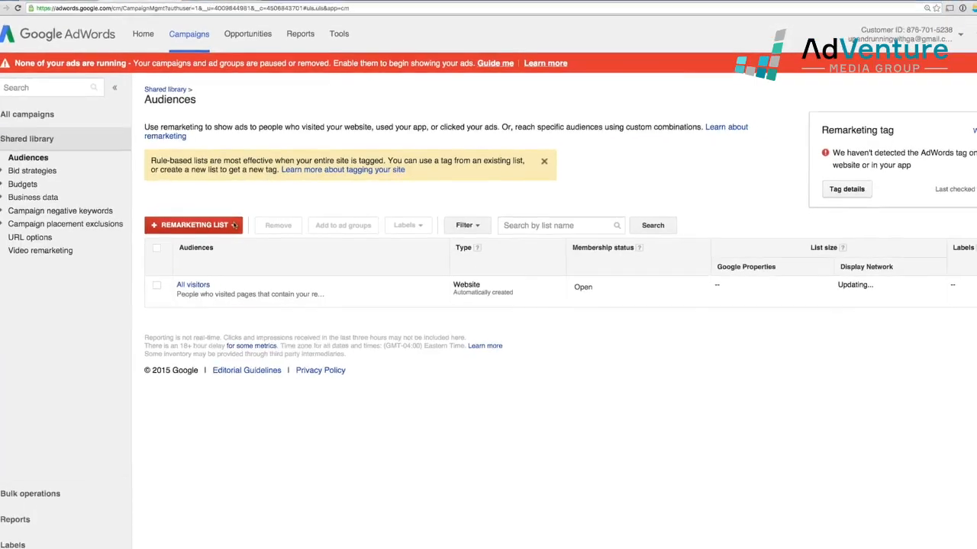
pyautogui.click(227, 227)
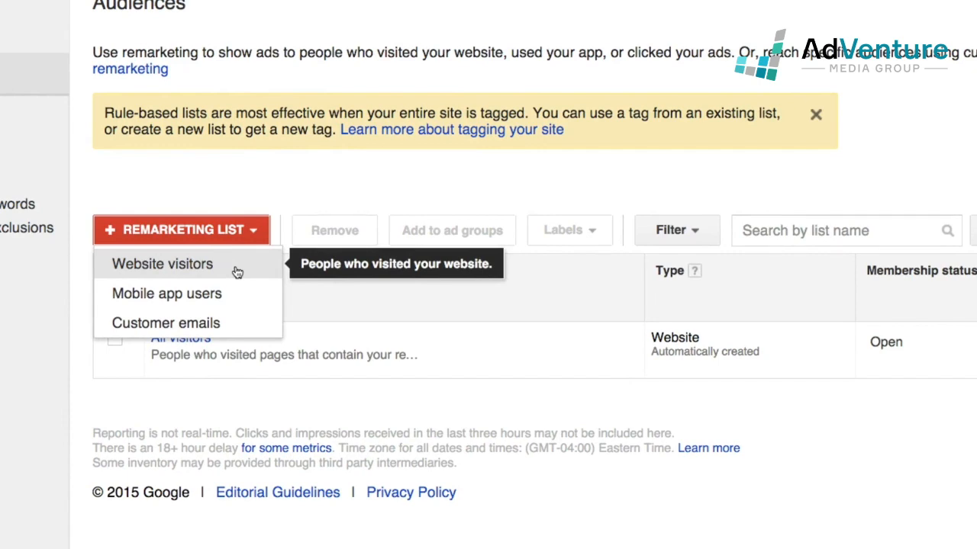
pyautogui.click(237, 272)
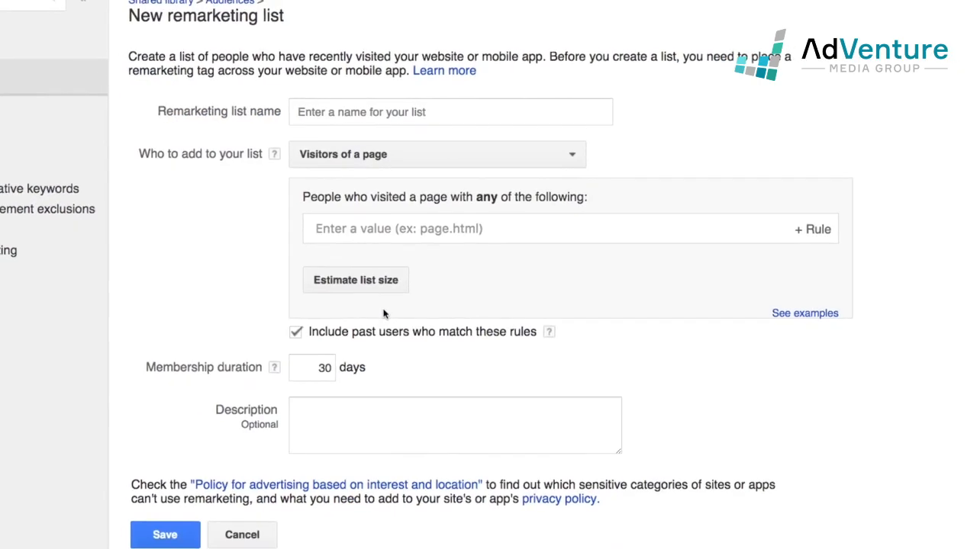
pyautogui.click(366, 110)
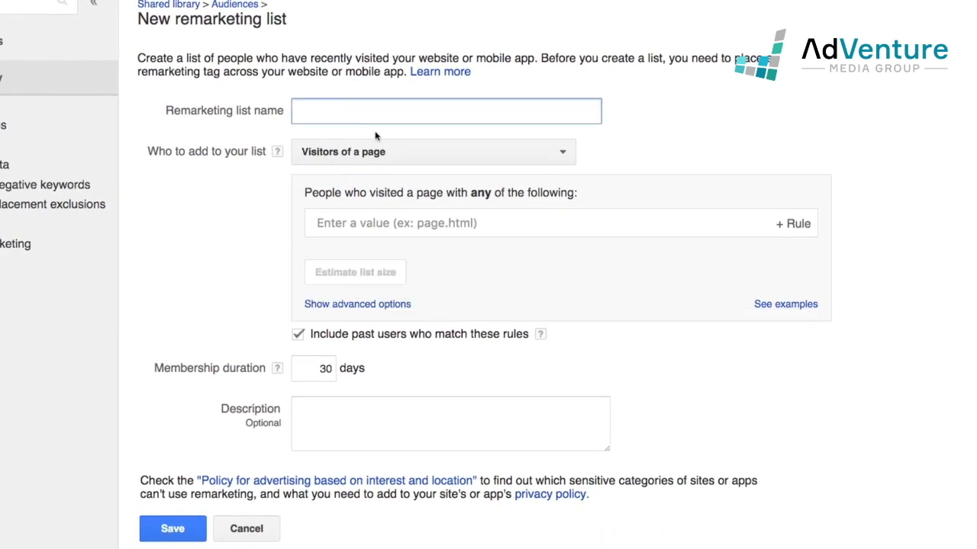
pyautogui.write('F')
pyautogui.press('BackSpace')
pyautogui.write('Visitors Of File Cani')
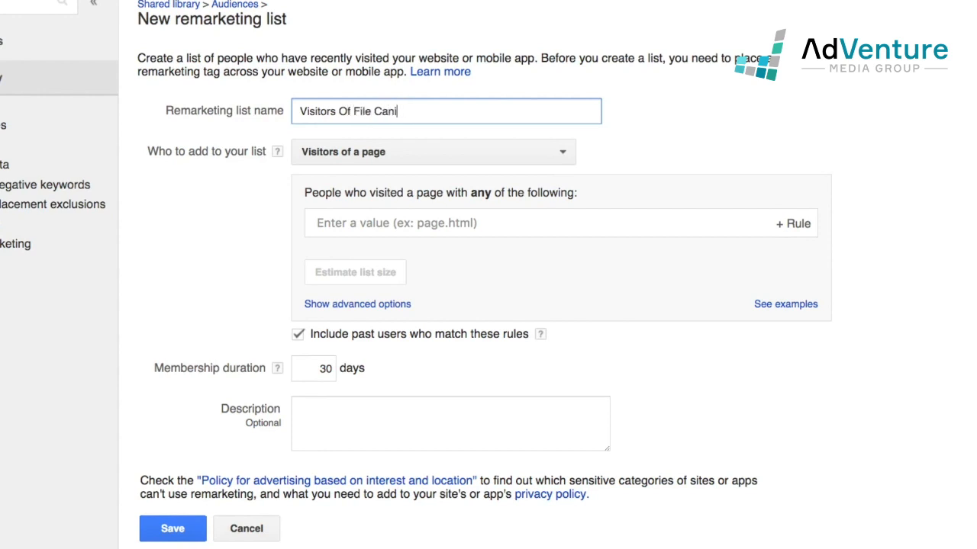
pyautogui.press('BackSpace')
pyautogui.press('BackSpace')
pyautogui.write('binets Main Page')
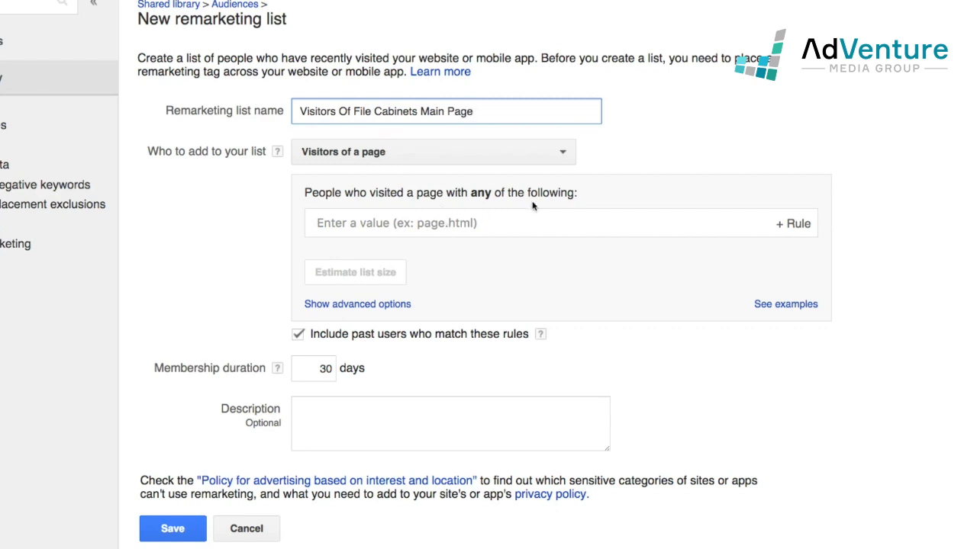
pyautogui.click(506, 224)
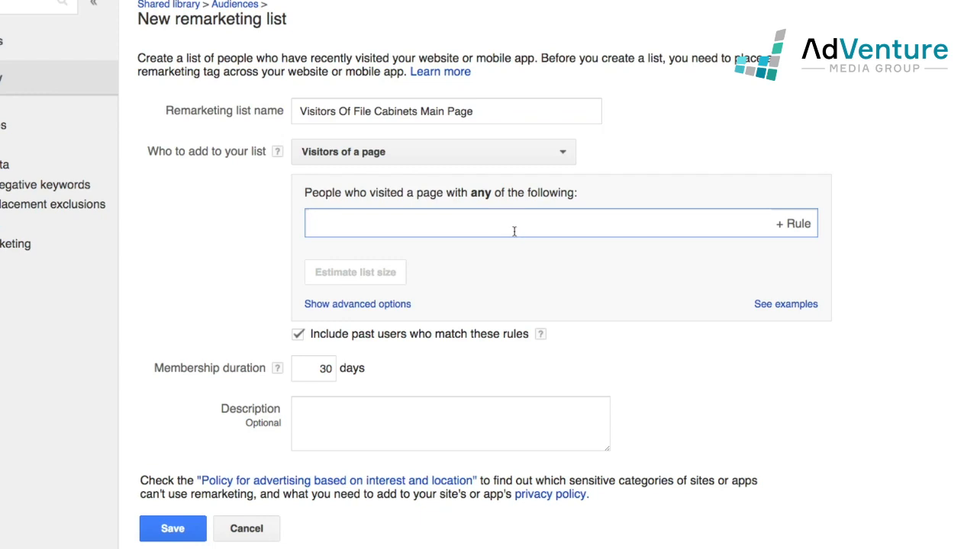
pyautogui.hotkey('ctrl', 'v')
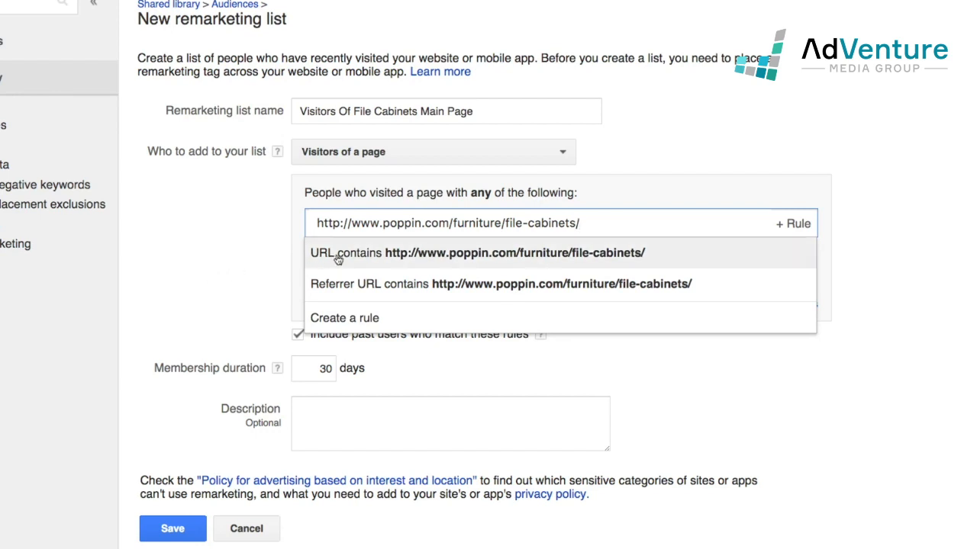
pyautogui.click(401, 259)
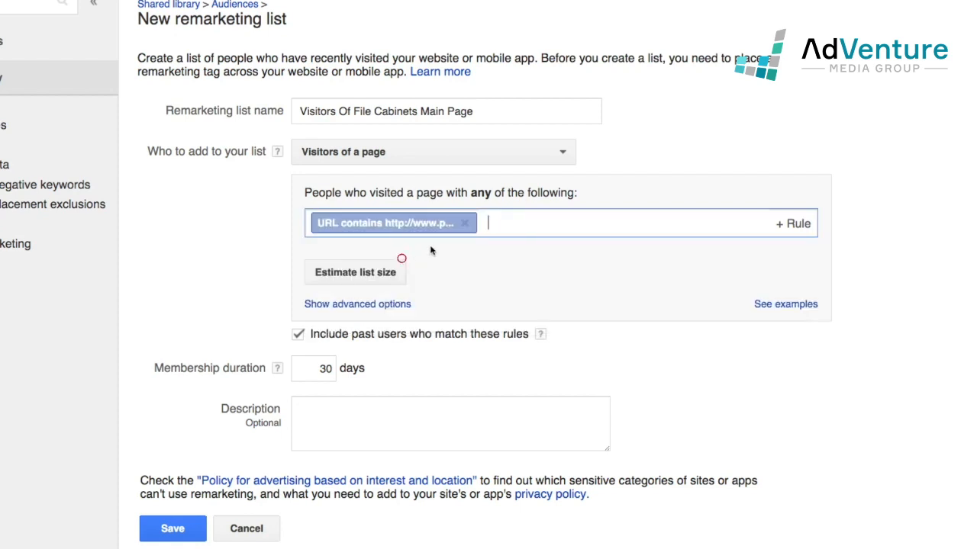
pyautogui.click(471, 224)
# - Add a visitor rule for pages whose URL contains /furniture/file-cabinets/ and estimate the list size
pyautogui.hotkey('ctrl', 'v')
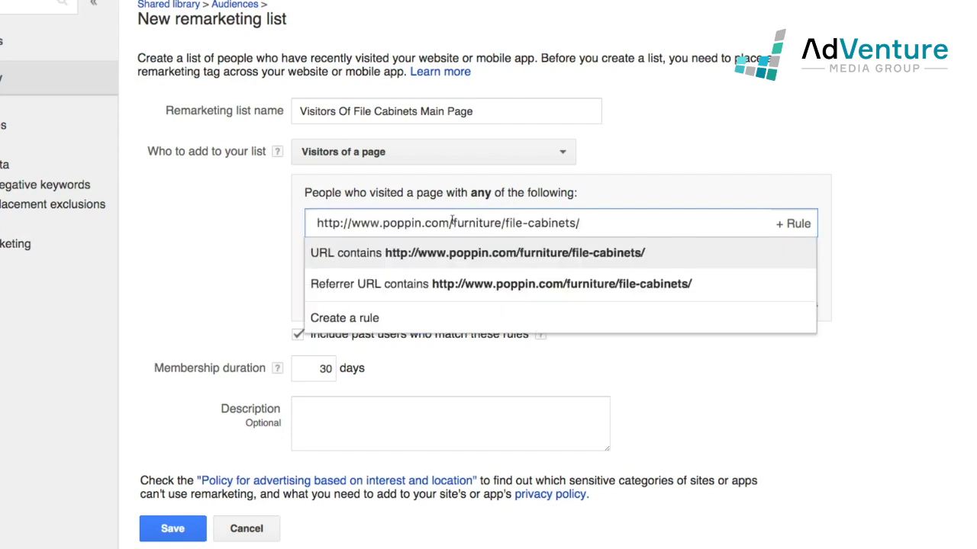
pyautogui.moveTo(453, 223); pyautogui.dragTo(316, 223)
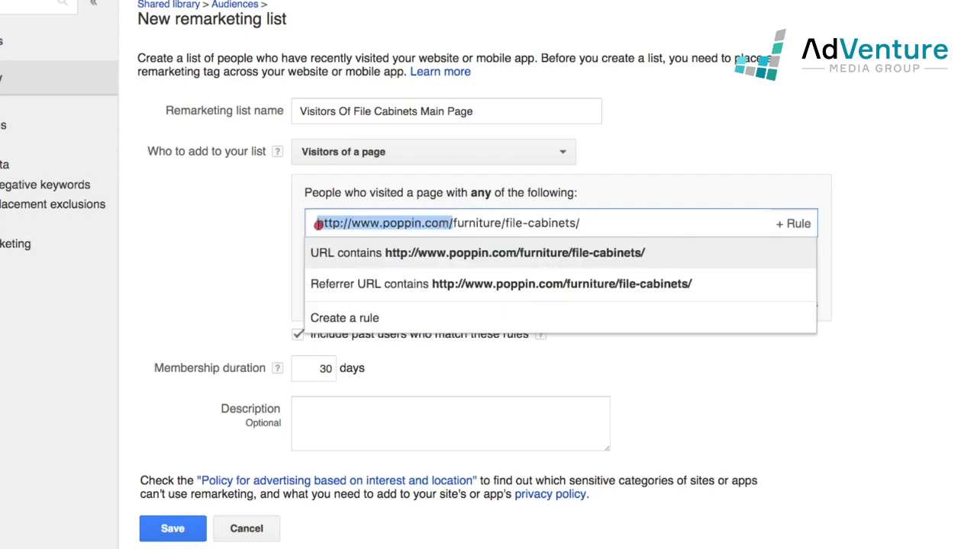
pyautogui.press('BackSpace')
pyautogui.write('/')
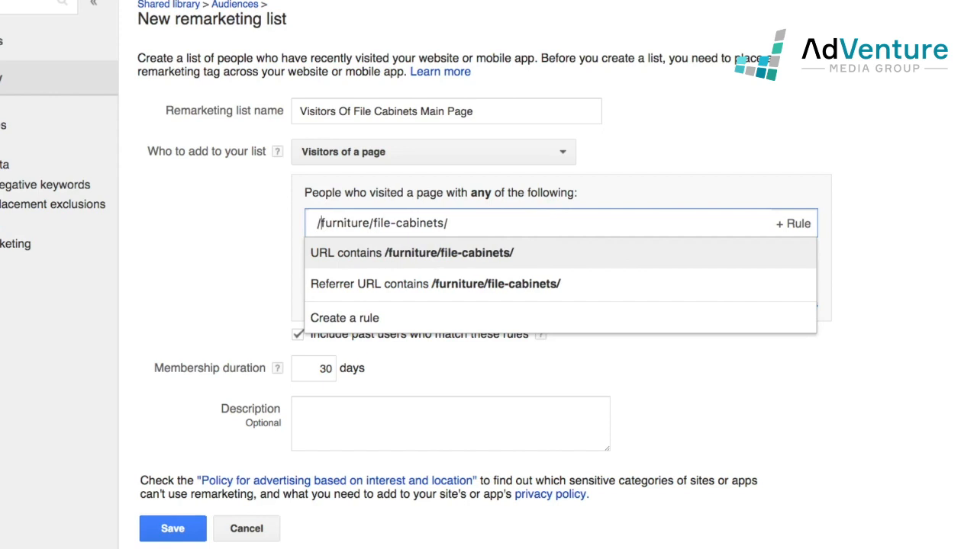
pyautogui.click(342, 260)
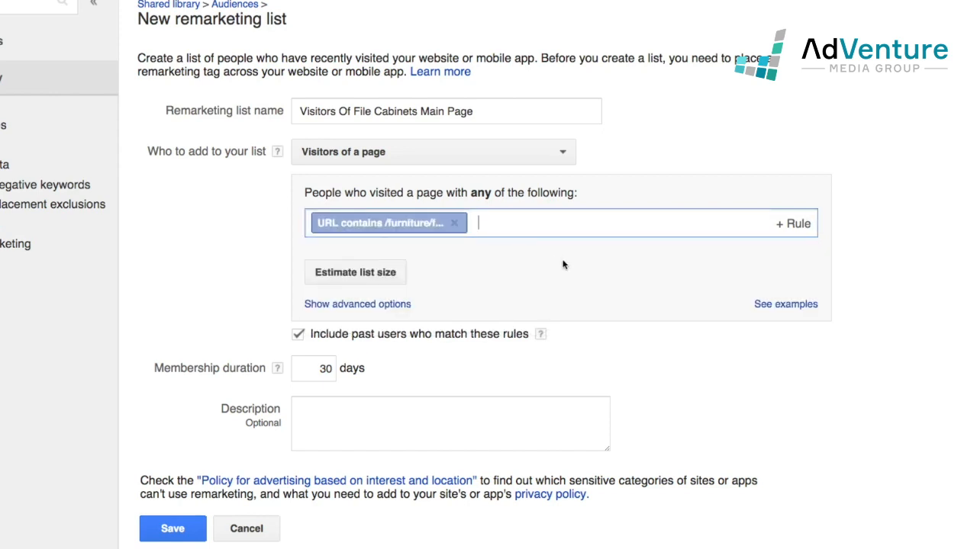
pyautogui.click(352, 278)
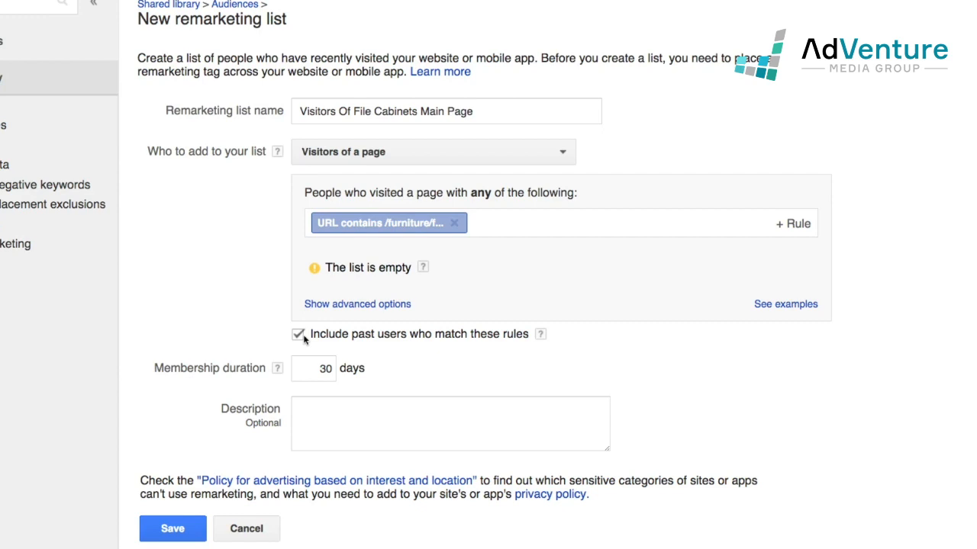
# - Set the list's membership duration to 60 days and save the remarketing list
pyautogui.click(323, 371)
pyautogui.moveTo(322, 370); pyautogui.dragTo(341, 371)
pyautogui.write('60')
pyautogui.click(386, 412)
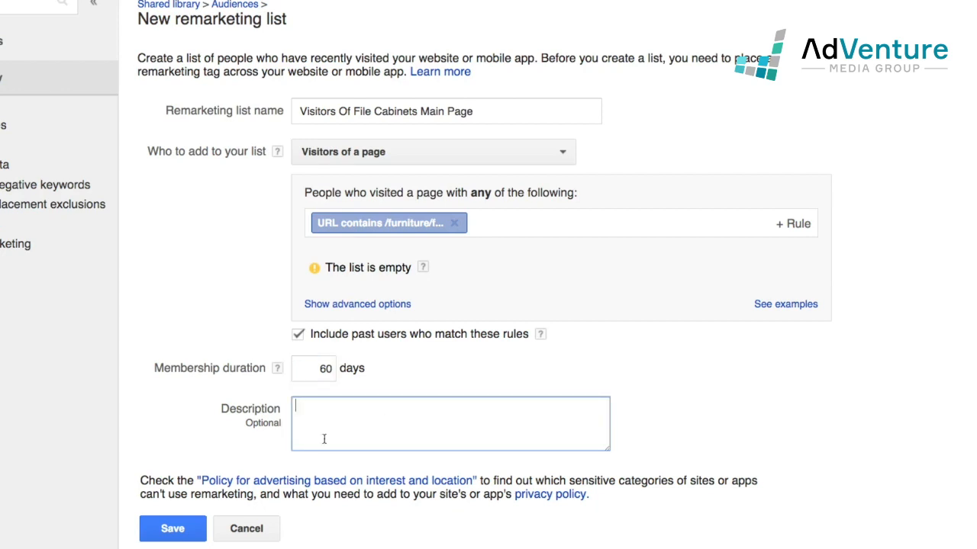
pyautogui.click(183, 529)
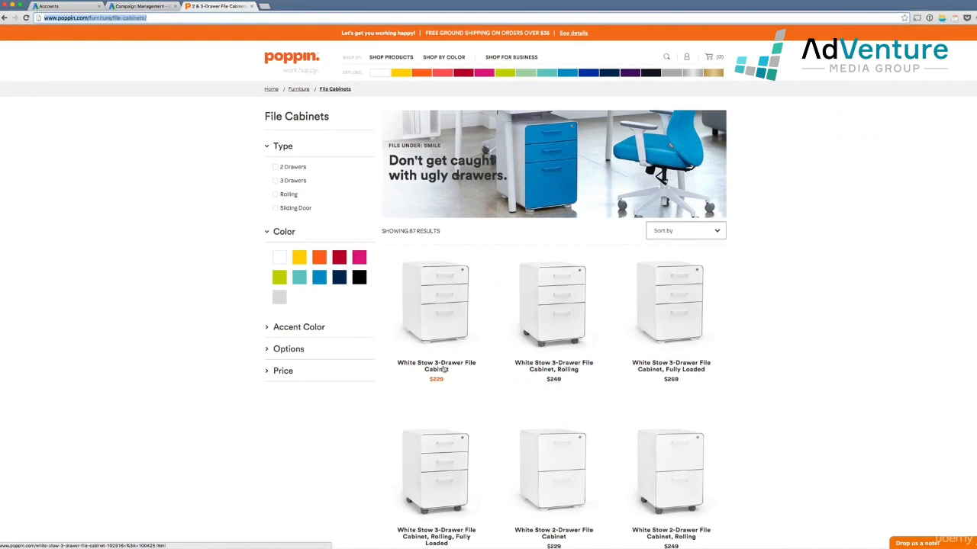
# - Add the White Stow 3-Drawer File Cabinet to the Poppin cart and select "cart" in the shopping cart page's address
pyautogui.click(445, 369)
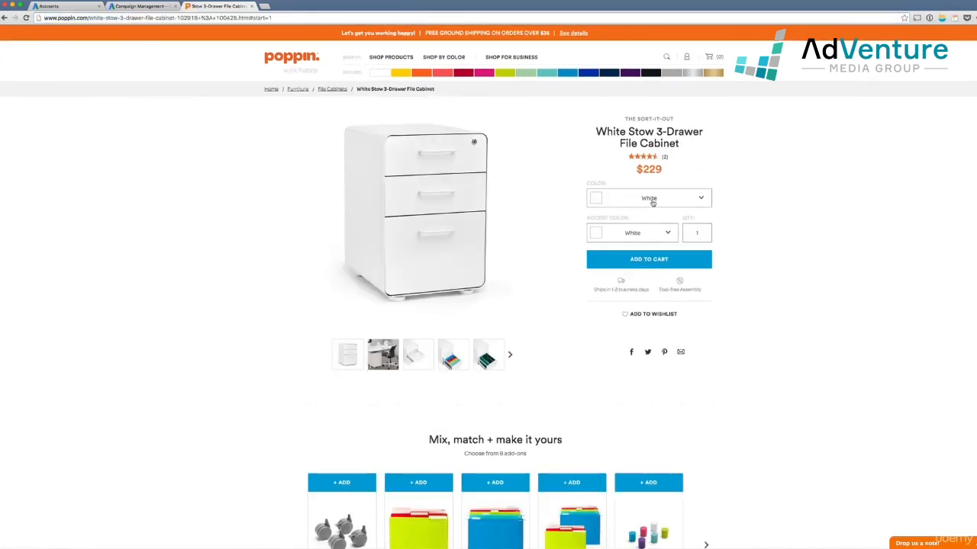
pyautogui.click(649, 259)
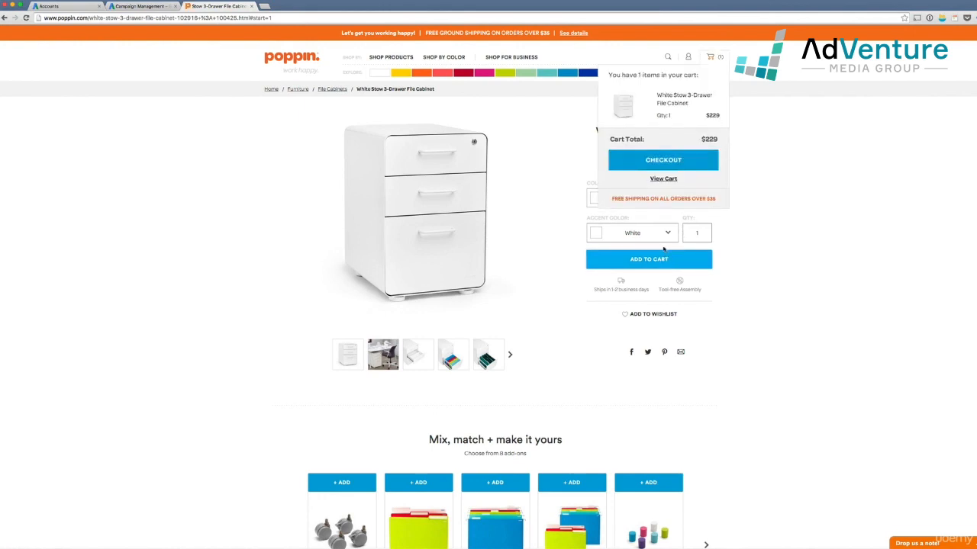
pyautogui.click(663, 179)
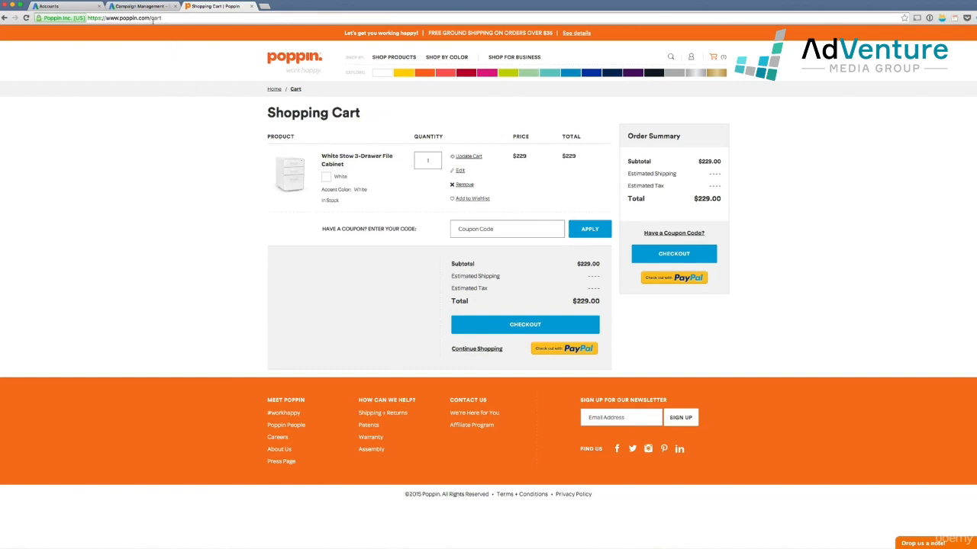
pyautogui.moveTo(151, 17); pyautogui.dragTo(174, 21)
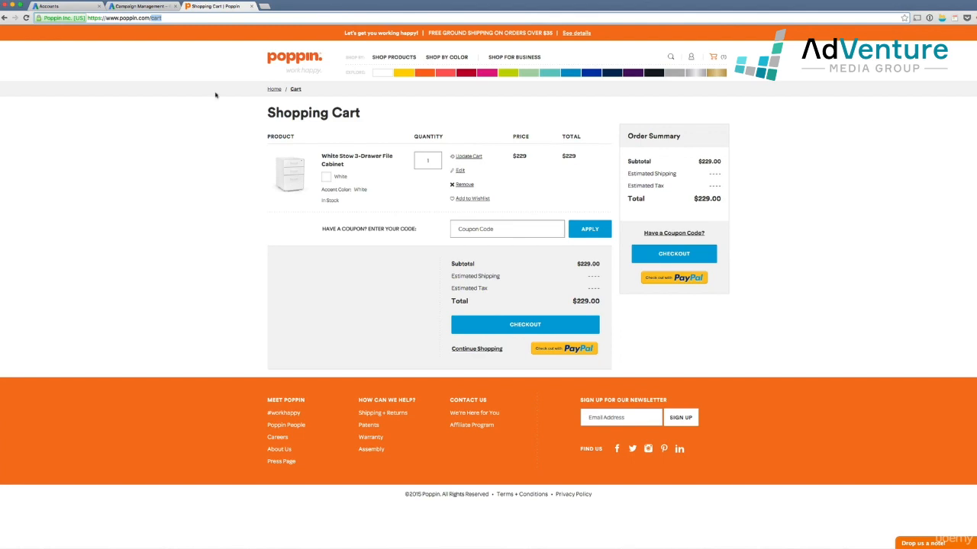
# - Start another website visitors remarketing list in Google AdWords and name it "Cart Abandoners"
pyautogui.click(141, 7)
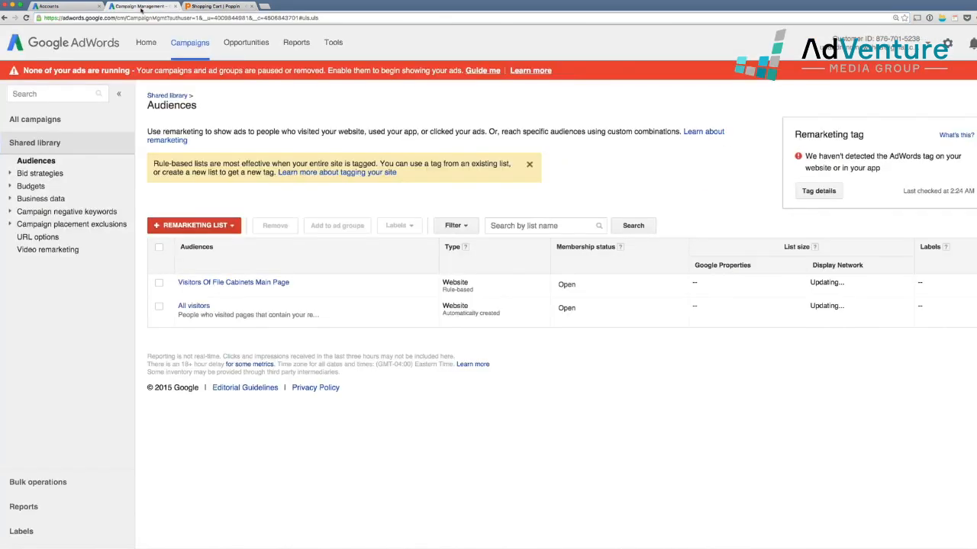
pyautogui.click(199, 225)
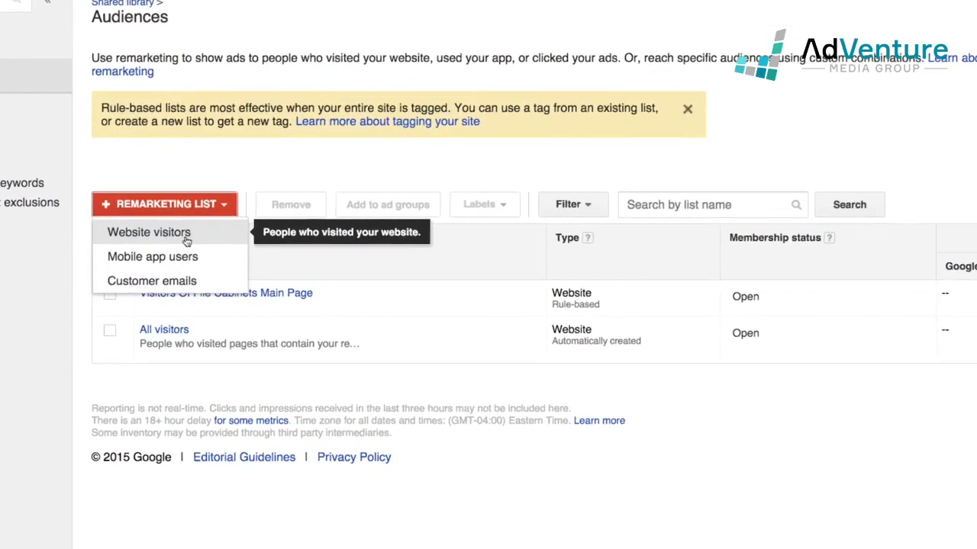
pyautogui.click(166, 248)
pyautogui.click(343, 88)
pyautogui.write('C')
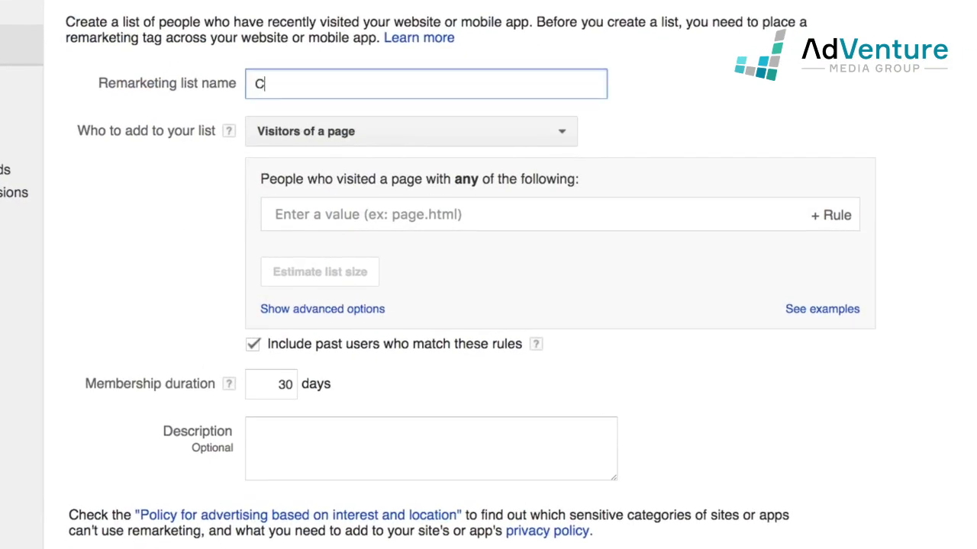
pyautogui.write('art Abandoners')
pyautogui.press('Tab')
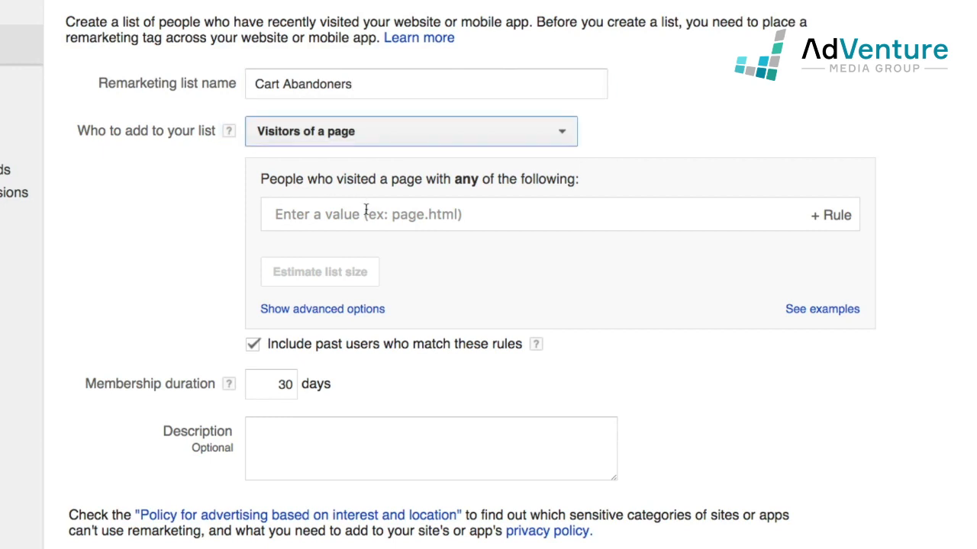
# - Add a visitor rule for pages whose URL contains /cart
pyautogui.click(366, 212)
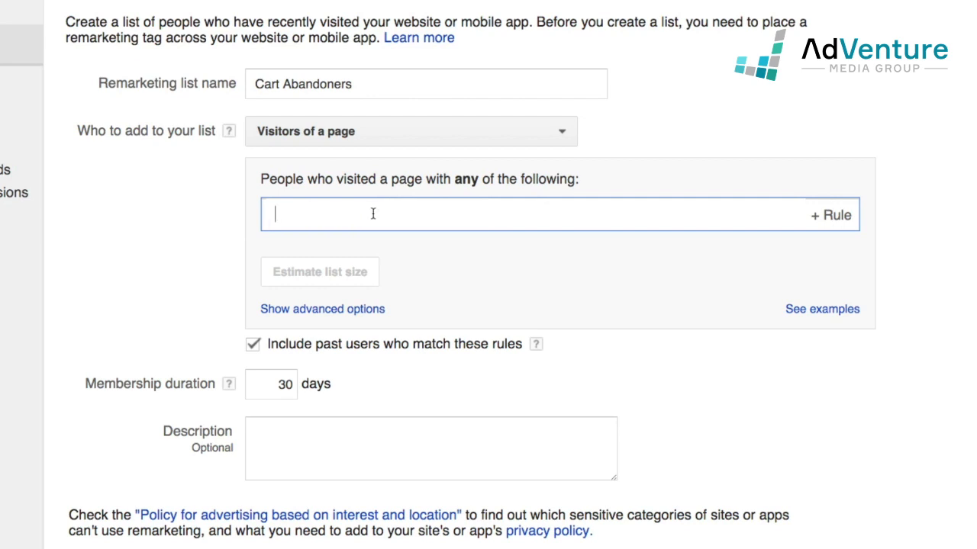
pyautogui.write('cart')
pyautogui.click(274, 215)
pyautogui.write('/')
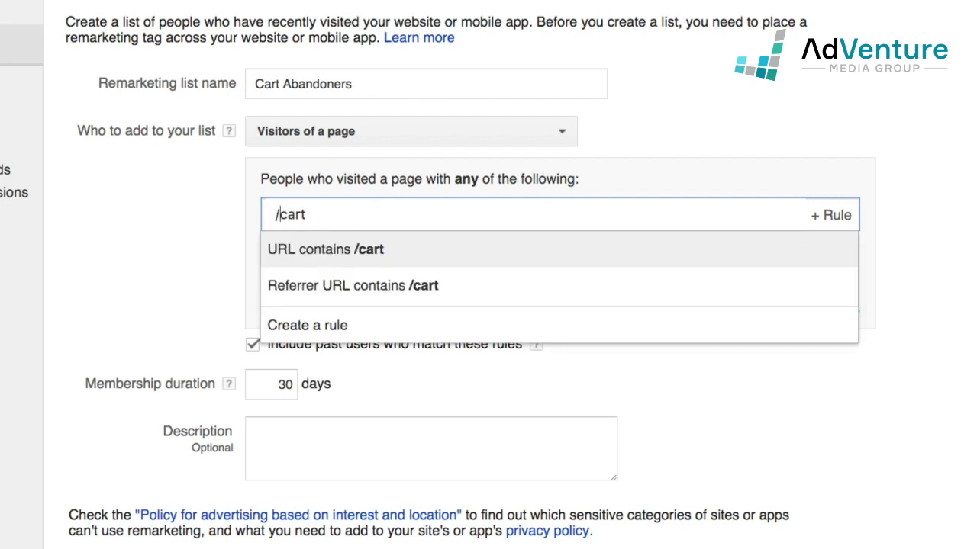
pyautogui.click(535, 256)
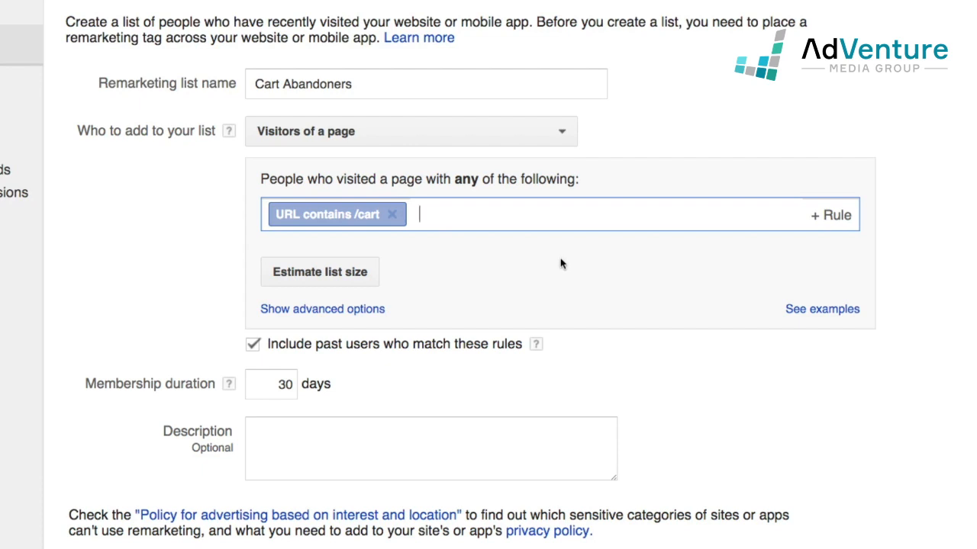
# - Add a second visitor rule for pages whose URL does not contain /order-confirmation
pyautogui.click(830, 222)
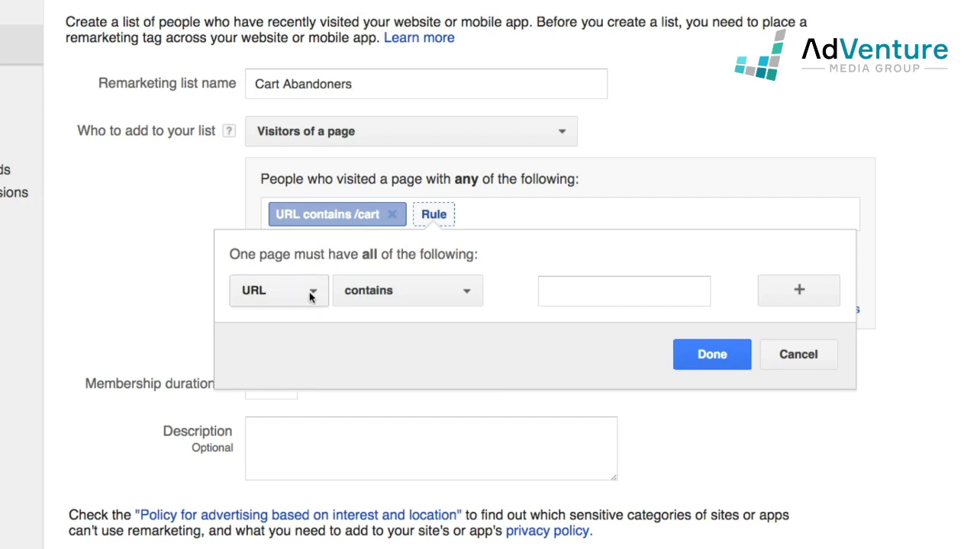
pyautogui.click(402, 301)
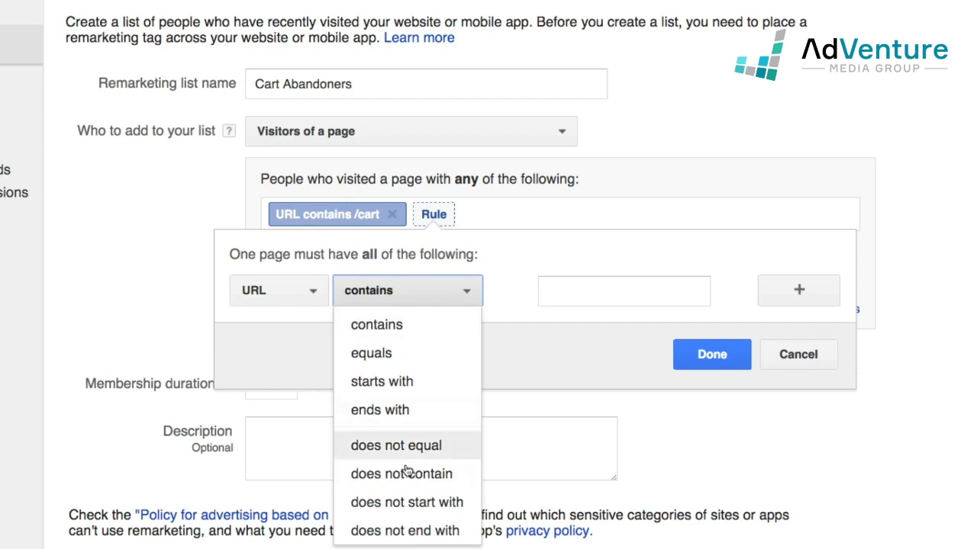
pyautogui.click(366, 474)
pyautogui.click(556, 302)
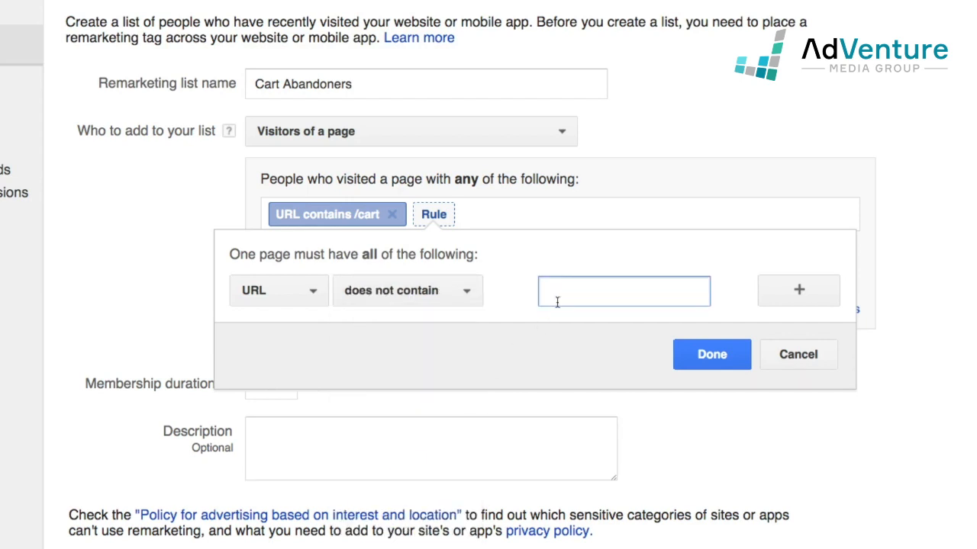
pyautogui.write('/')
pyautogui.write('order-confirmation')
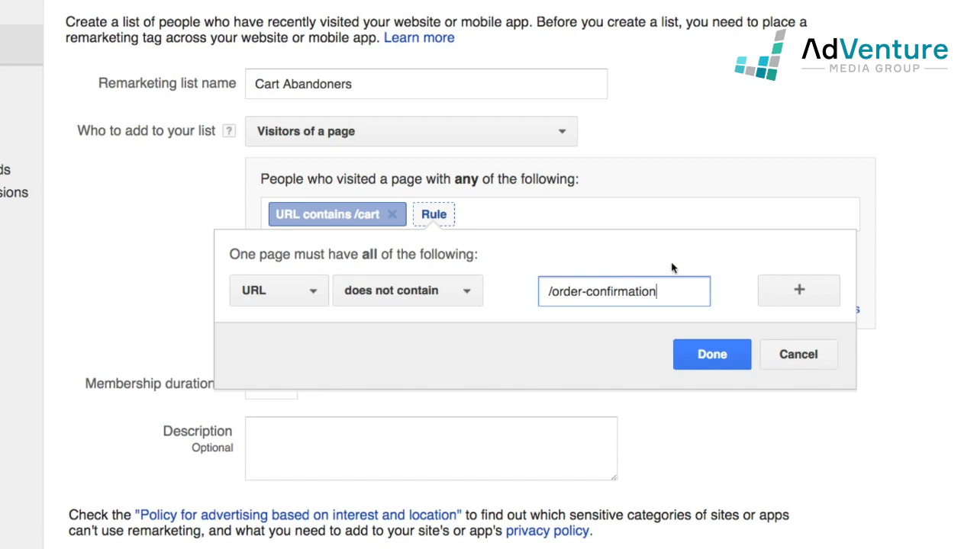
pyautogui.click(714, 360)
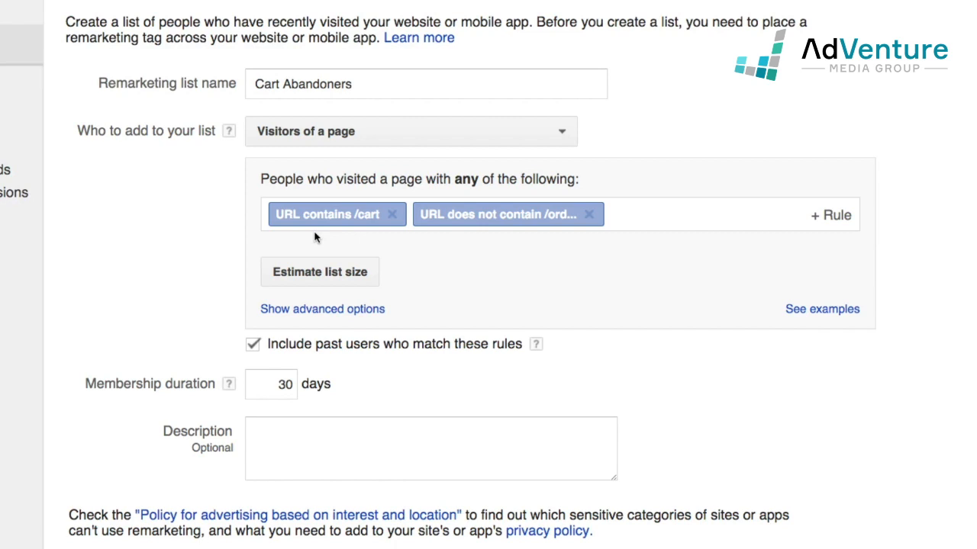
# - Set the Cart Abandoners list's membership duration to 70 days and save the remarketing list
pyautogui.moveTo(293, 384); pyautogui.dragTo(272, 385)
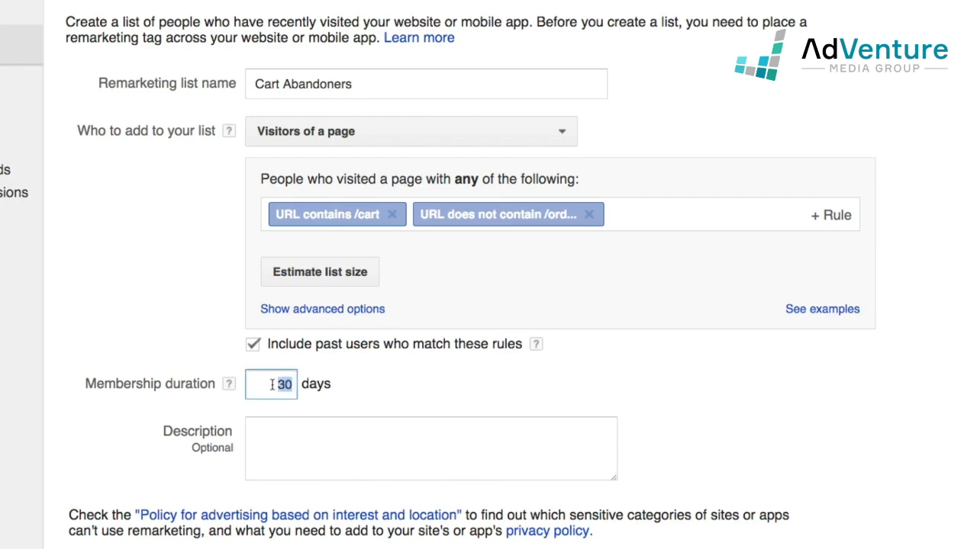
pyautogui.write('70')
pyautogui.click(366, 384)
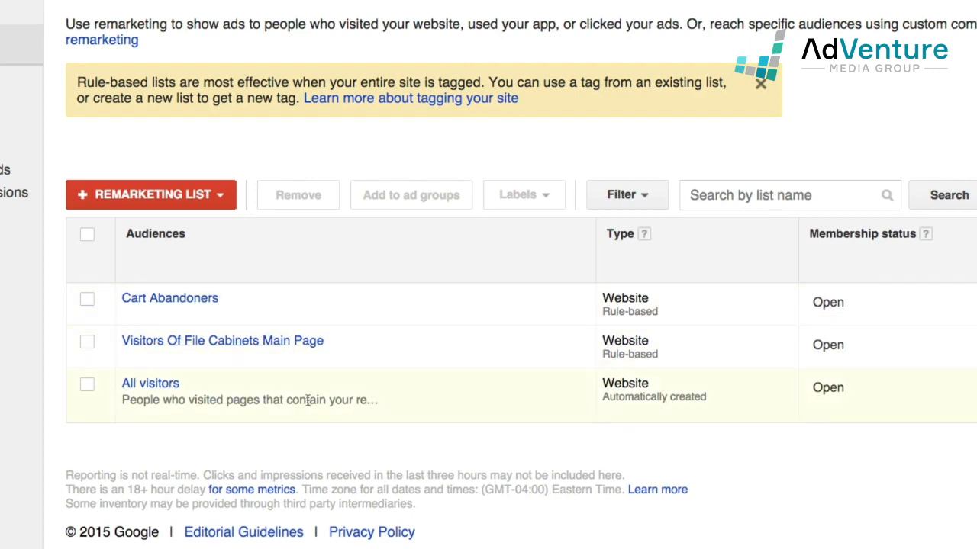
# - Review the names and types of the All visitors, Visitors Of File Cabinets Main Page and Cart Abandoners audiences
pyautogui.moveTo(602, 402); pyautogui.dragTo(710, 395)
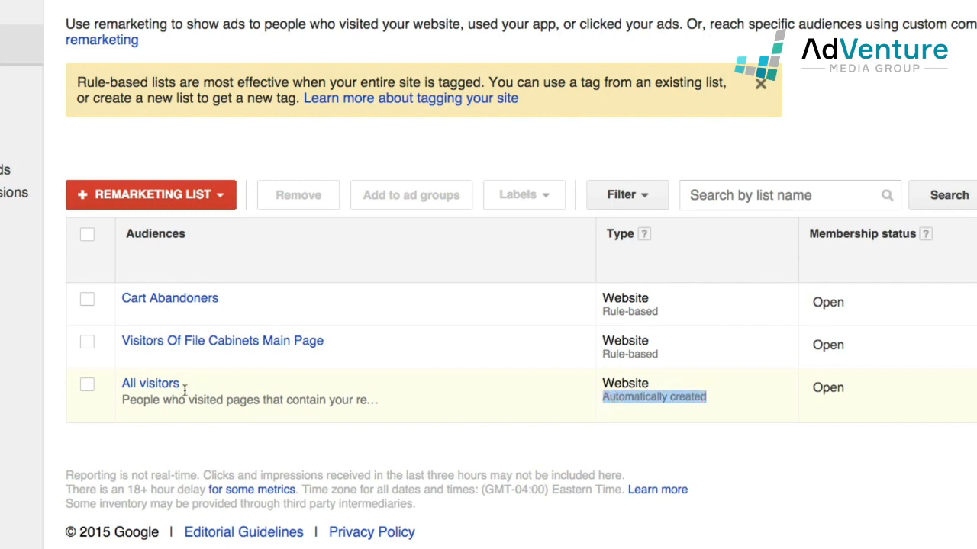
pyautogui.moveTo(187, 385); pyautogui.dragTo(121, 384)
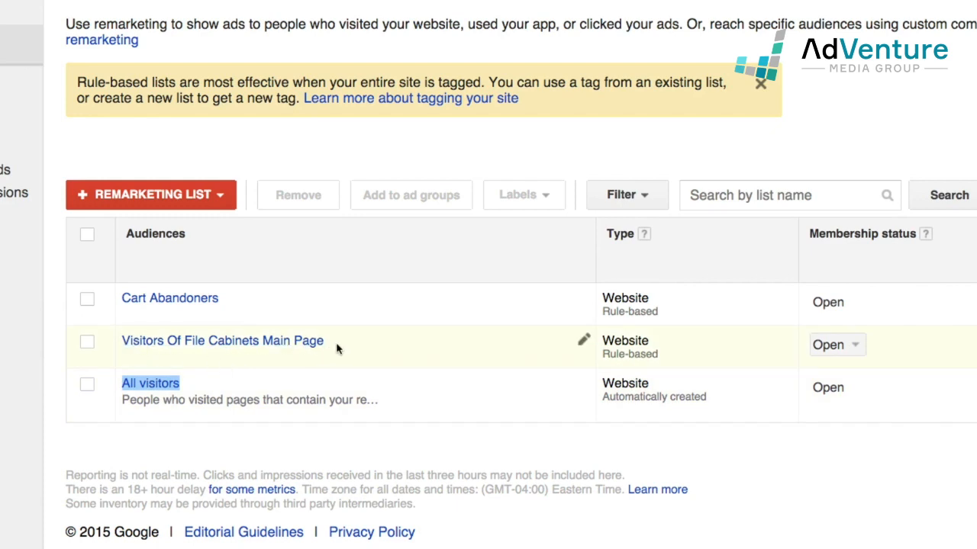
pyautogui.moveTo(338, 344); pyautogui.dragTo(113, 343)
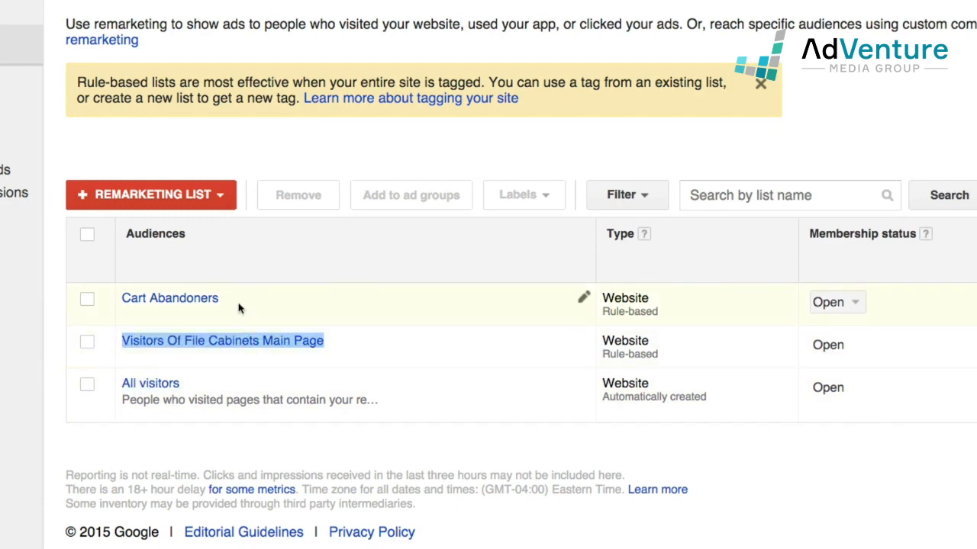
pyautogui.click(145, 306)
pyautogui.moveTo(146, 307); pyautogui.dragTo(121, 301)
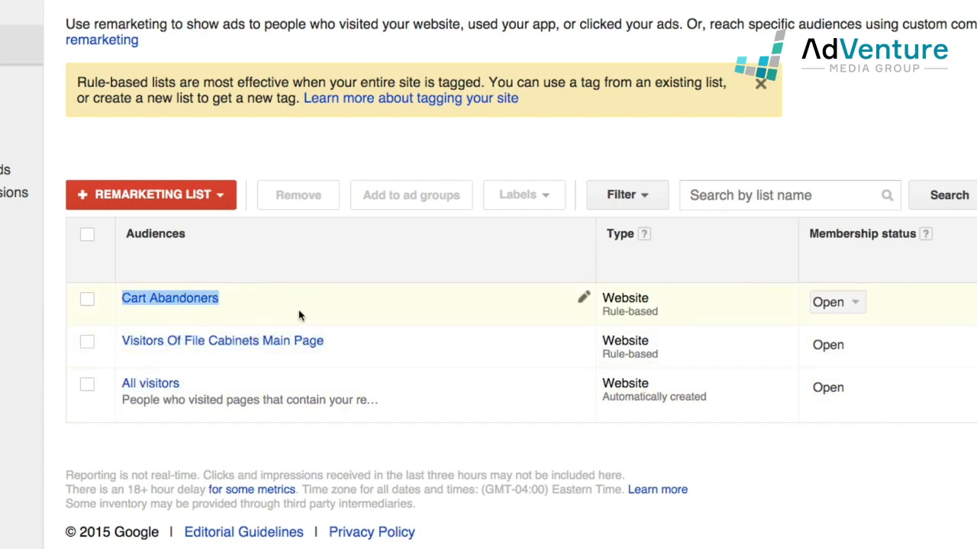
pyautogui.click(618, 432)
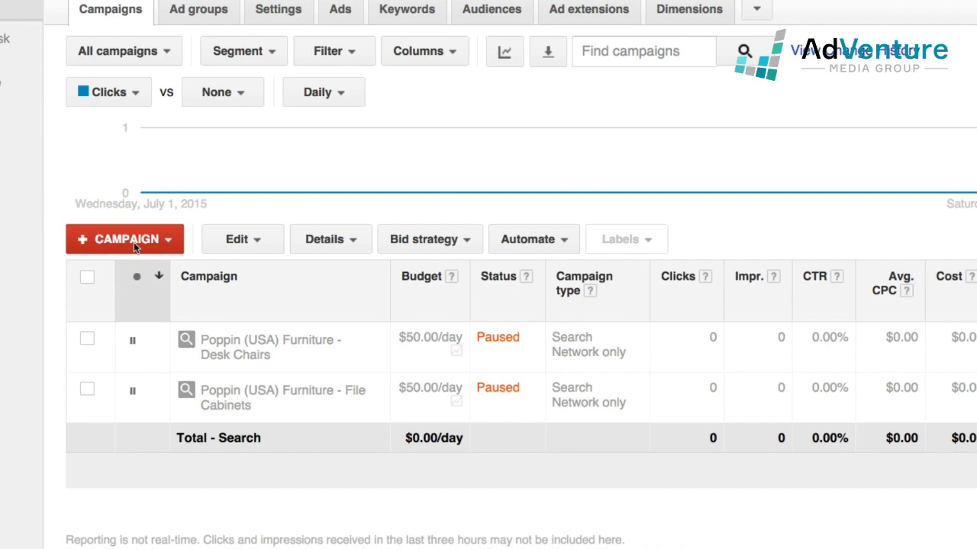
# - Start a new Search Network only campaign and name it "Remarketing To Cart Abandoners"
pyautogui.click(134, 242)
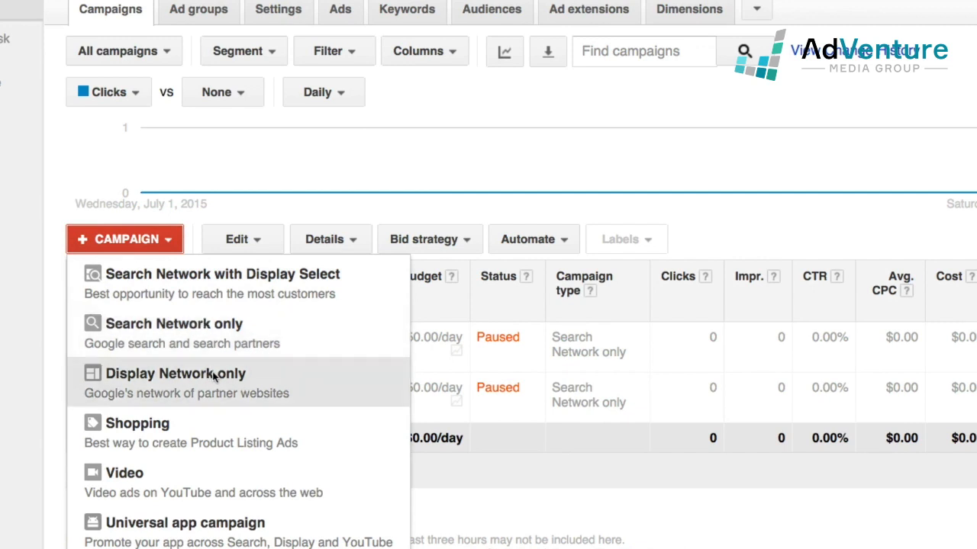
pyautogui.click(226, 327)
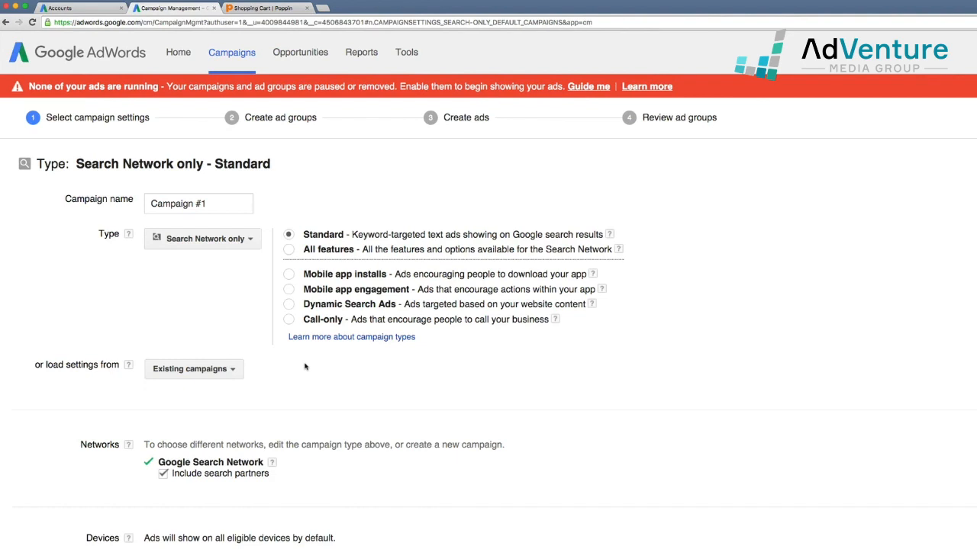
pyautogui.press('super+equal')
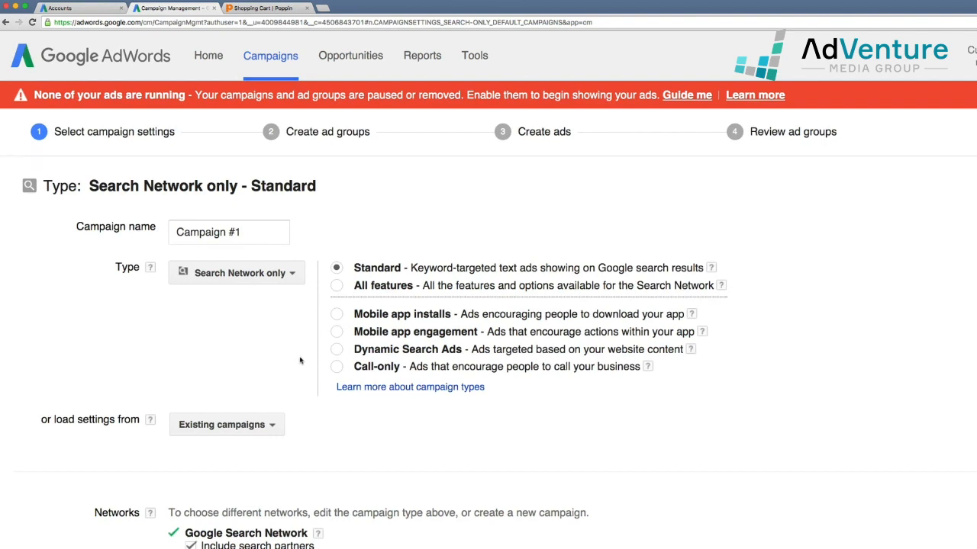
pyautogui.moveTo(261, 231); pyautogui.dragTo(174, 232)
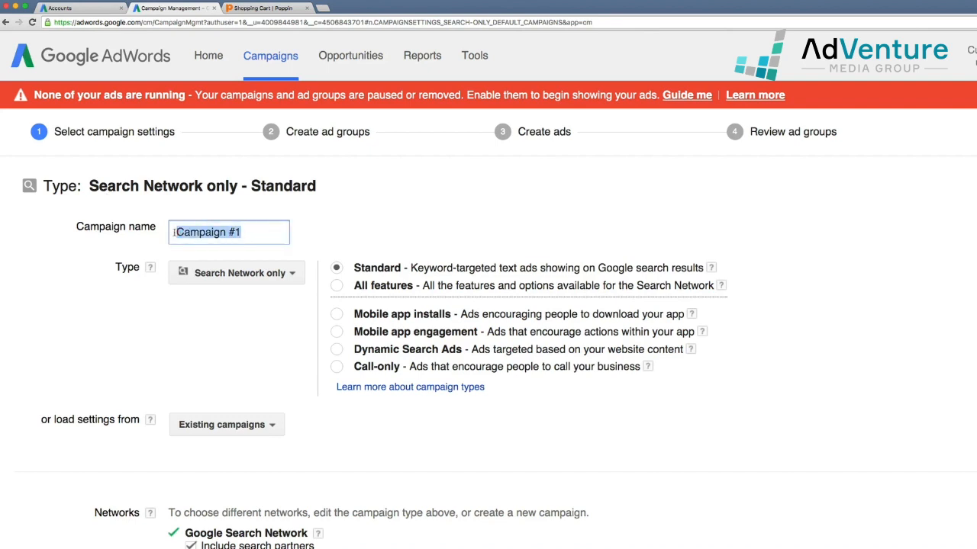
pyautogui.write('Remarketi')
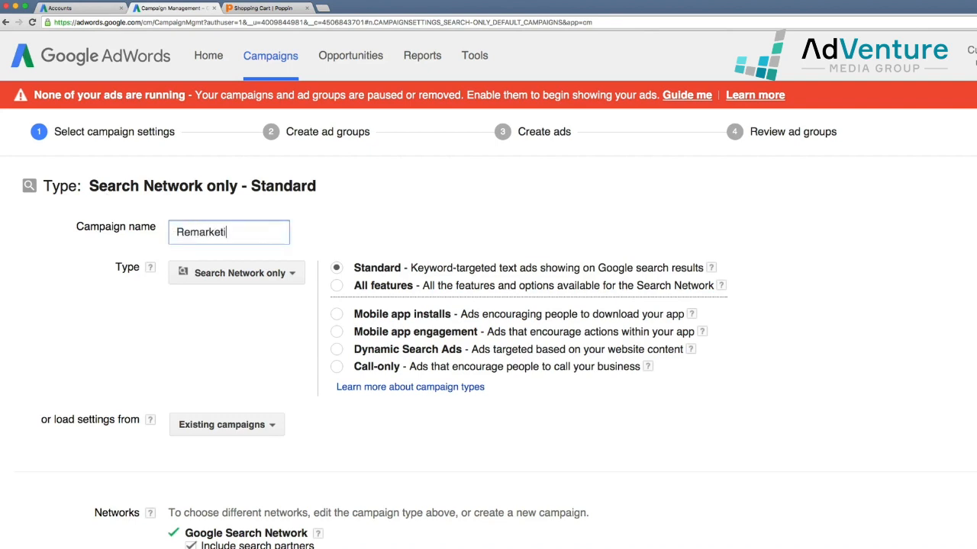
pyautogui.write('ng To Cart Ab')
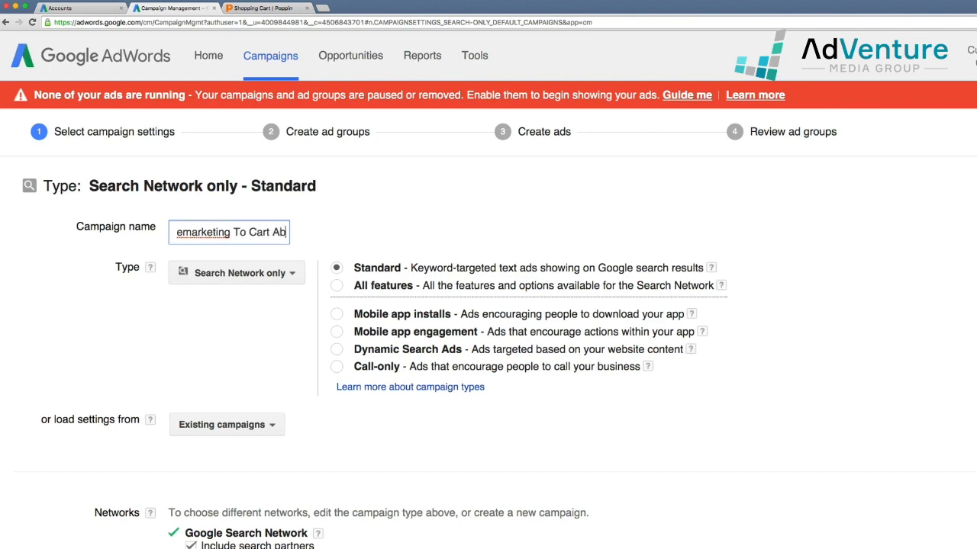
pyautogui.write('an')
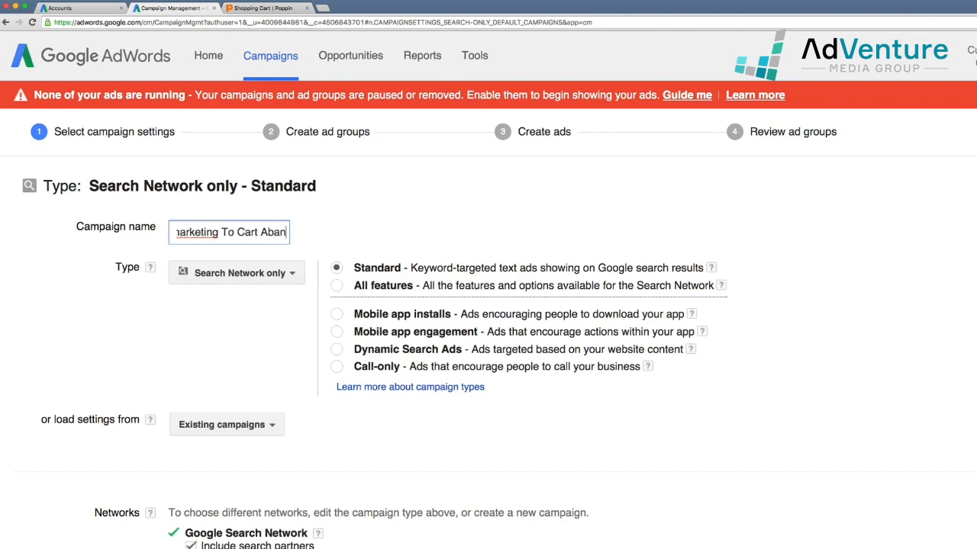
pyautogui.write('doners')
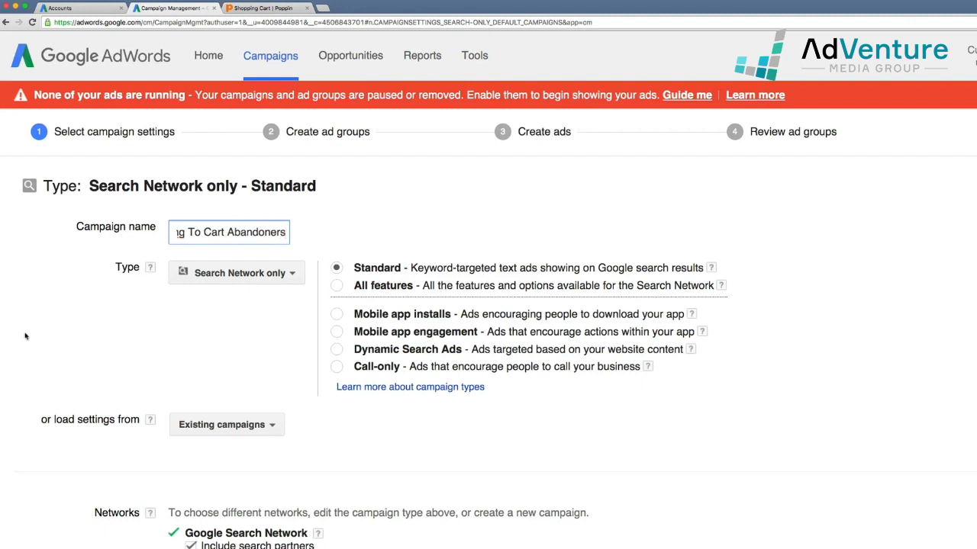
# - Copy the campaign name, change the campaign subtype to All features, and reapply the copied name
pyautogui.doubleClick(196, 233)
pyautogui.click(200, 234)
pyautogui.hotkey('ctrl', 'c')
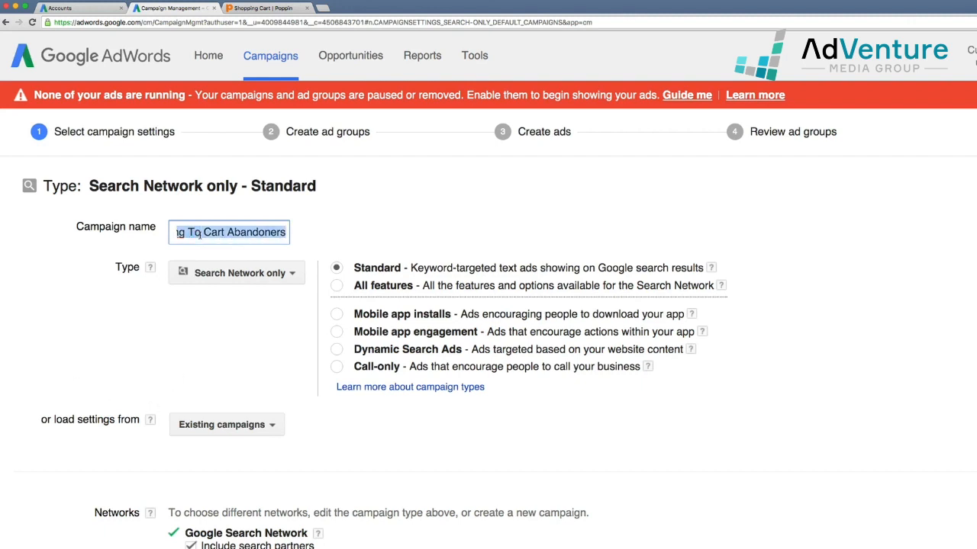
pyautogui.click(336, 285)
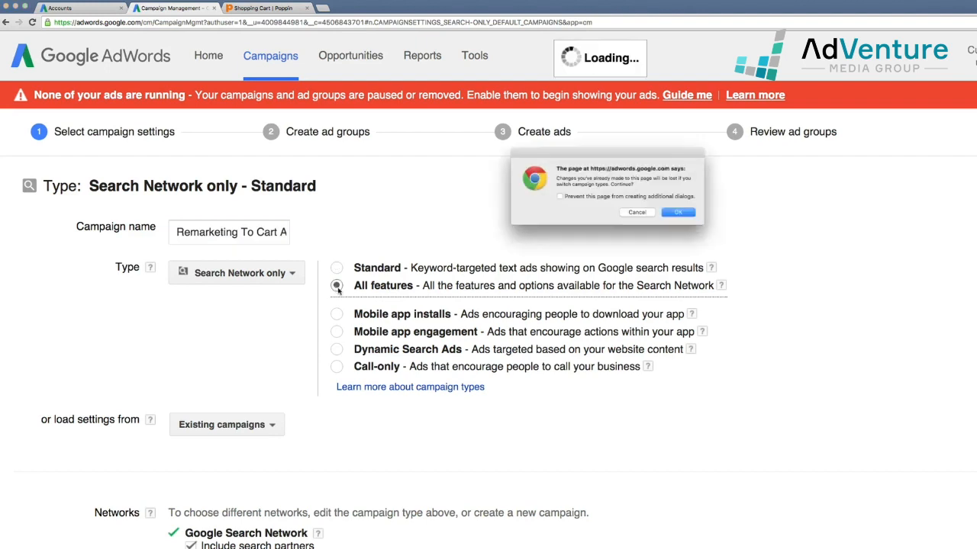
pyautogui.click(676, 213)
pyautogui.tripleClick(265, 233)
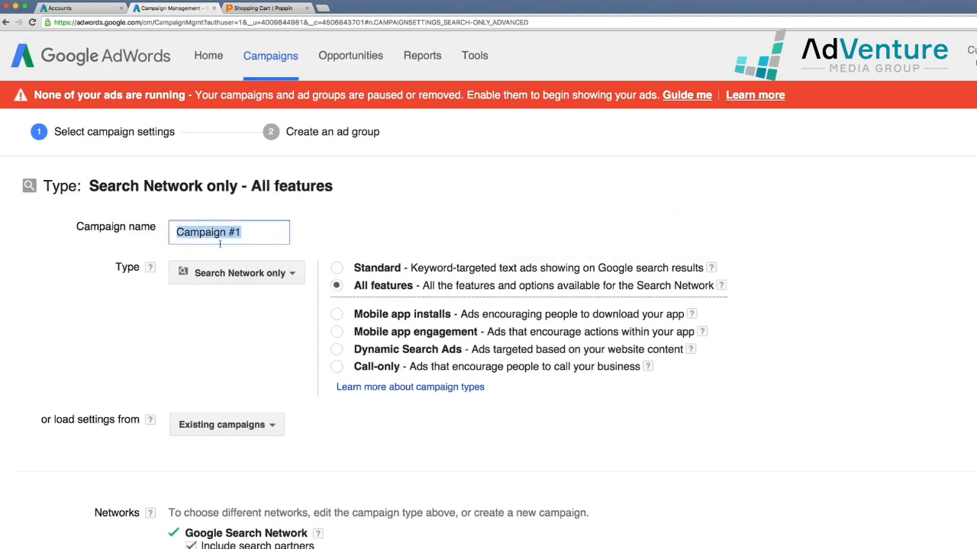
pyautogui.hotkey('ctrl', 'v')
pyautogui.click(322, 223)
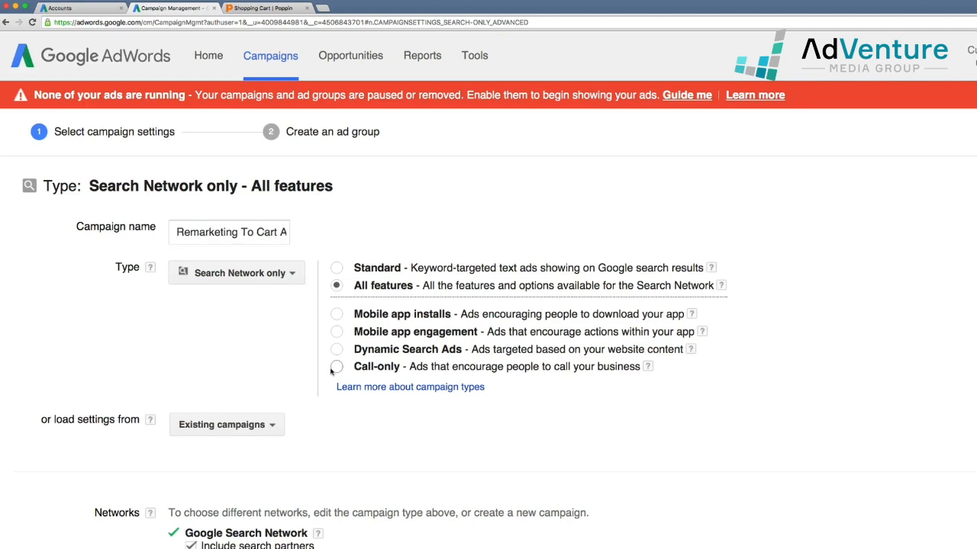
# - Set the campaign's default bid to $4, keeping manual bidding for clicks
pyautogui.scroll(-3, 324, 378)
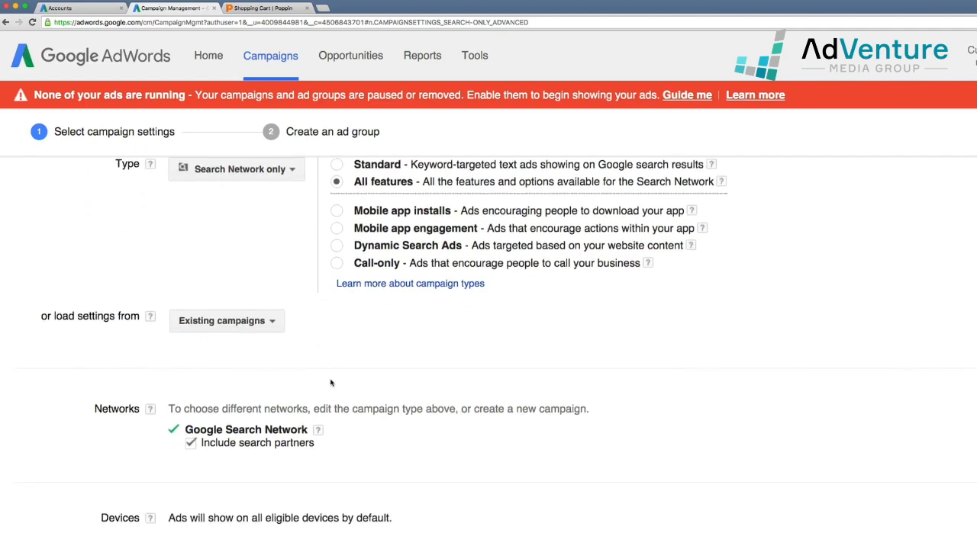
pyautogui.scroll(-1, 326, 380)
pyautogui.scroll(-2, 321, 373)
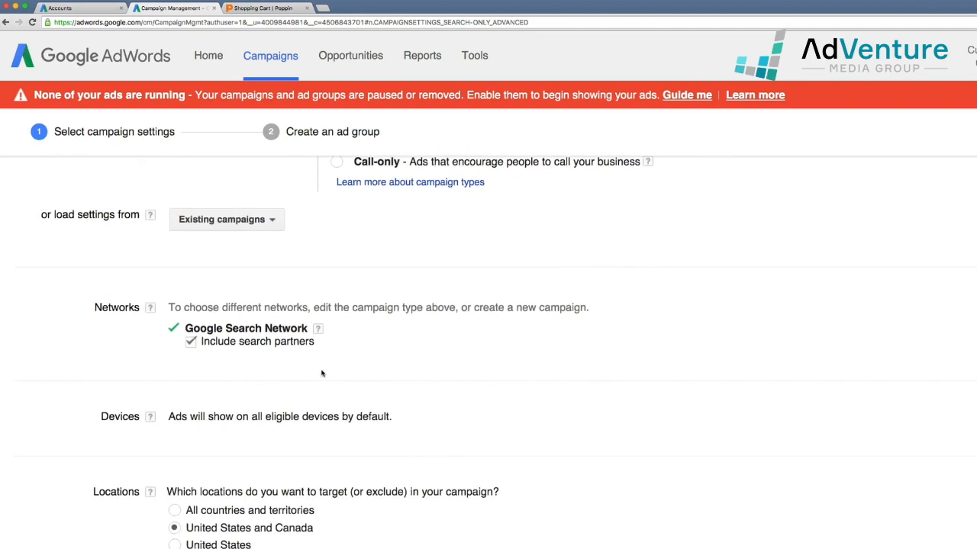
pyautogui.scroll(-1, 321, 373)
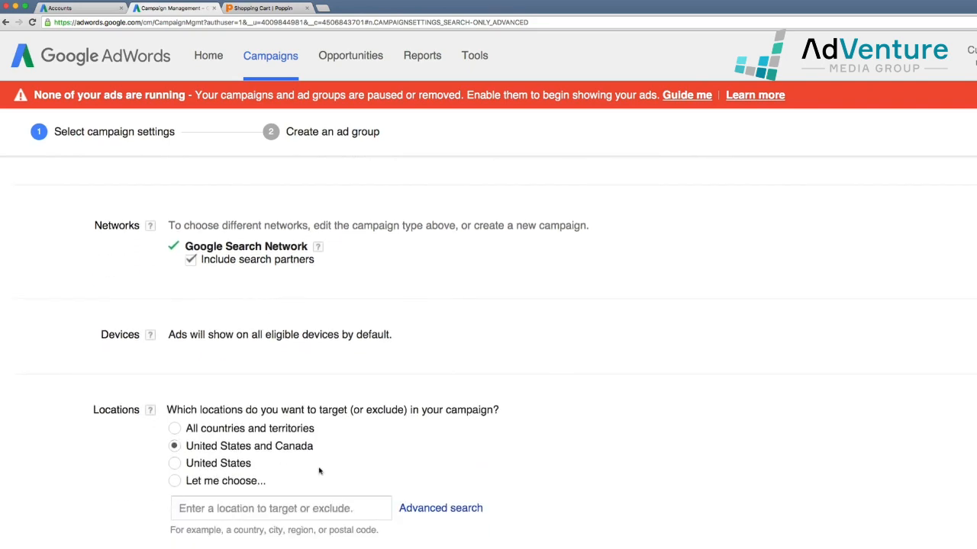
pyautogui.scroll(-3, 321, 469)
pyautogui.scroll(-5, 320, 471)
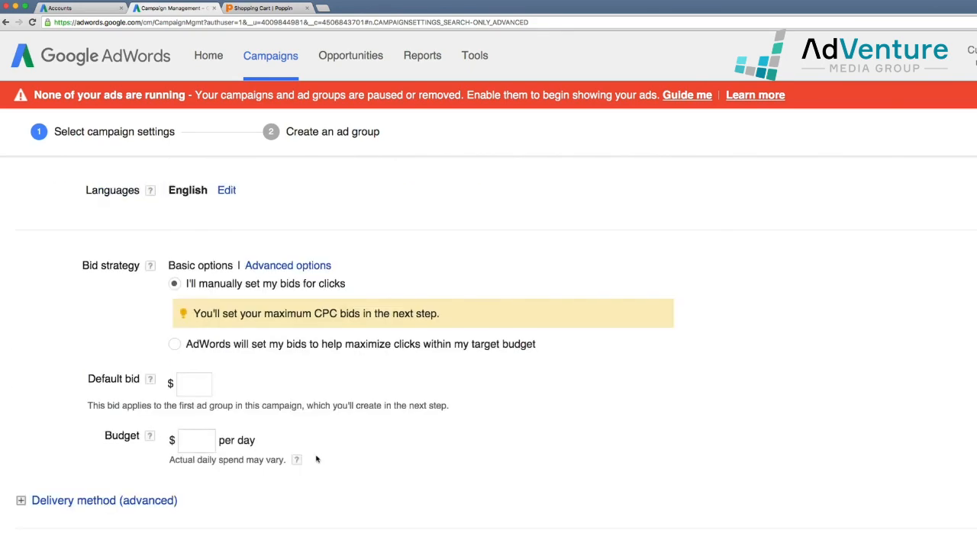
pyautogui.click(200, 367)
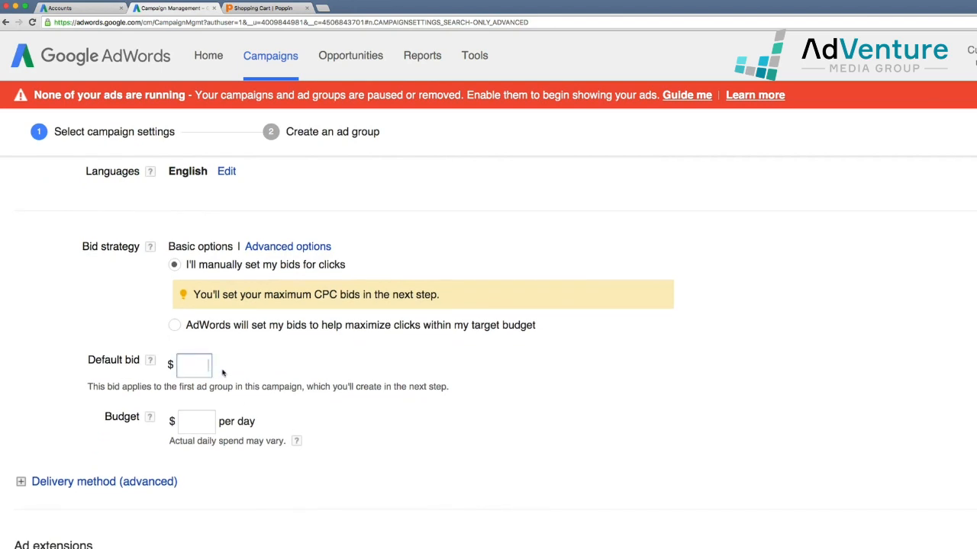
pyautogui.rightClick(217, 389)
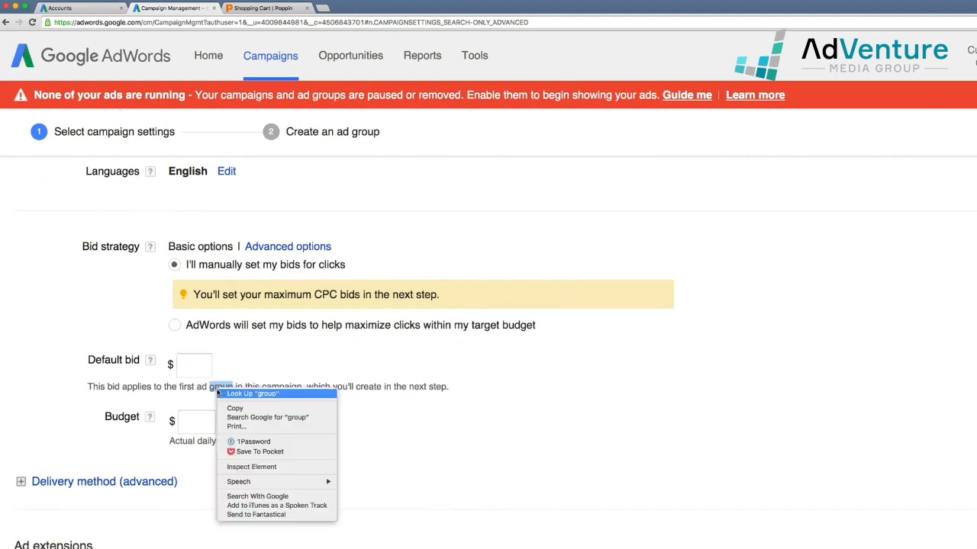
pyautogui.click(201, 364)
pyautogui.click(204, 366)
pyautogui.write('4')
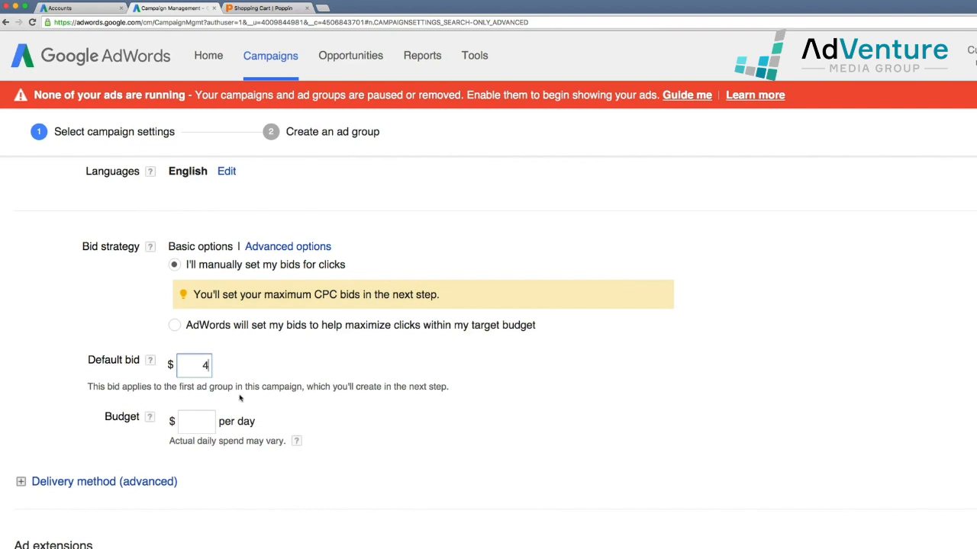
pyautogui.click(250, 397)
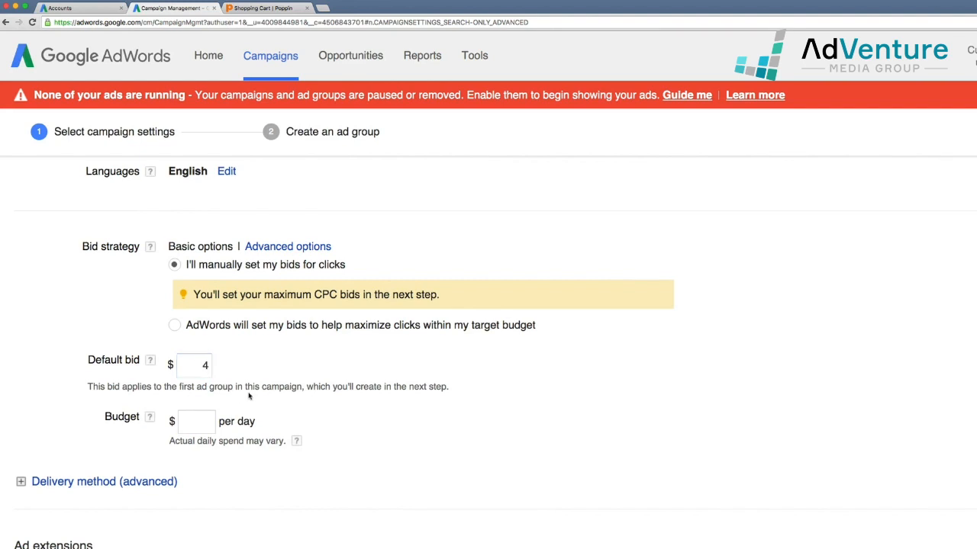
pyautogui.doubleClick(204, 367)
pyautogui.write('3')
pyautogui.click(290, 369)
pyautogui.click(196, 366)
pyautogui.press('BackSpace')
pyautogui.write('4')
# - Set the campaign's budget to $200 per day
pyautogui.click(207, 432)
pyautogui.write('200')
pyautogui.click(272, 463)
# - Change the campaign's advanced delivery method to Accelerated
pyautogui.scroll(-3, 266, 460)
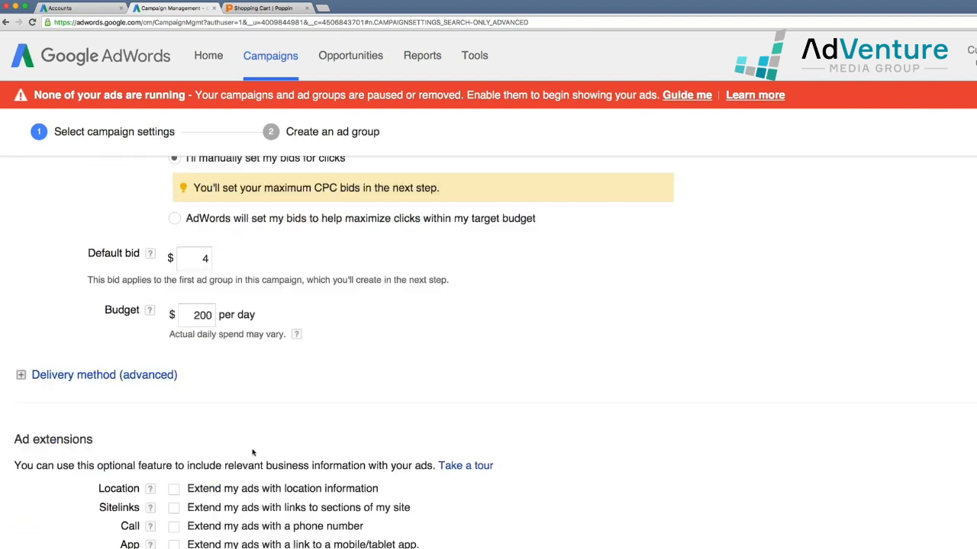
pyautogui.click(119, 382)
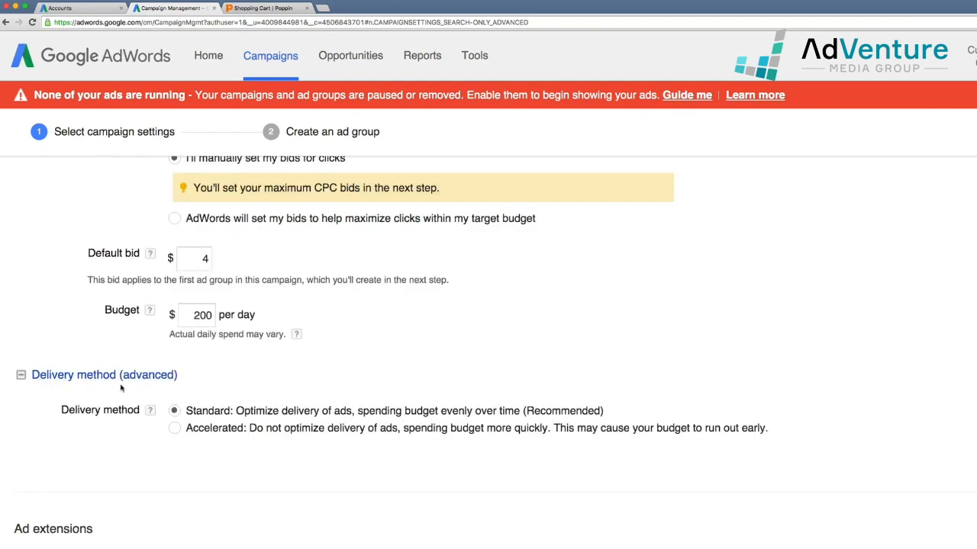
pyautogui.click(174, 428)
pyautogui.scroll(-5, 174, 481)
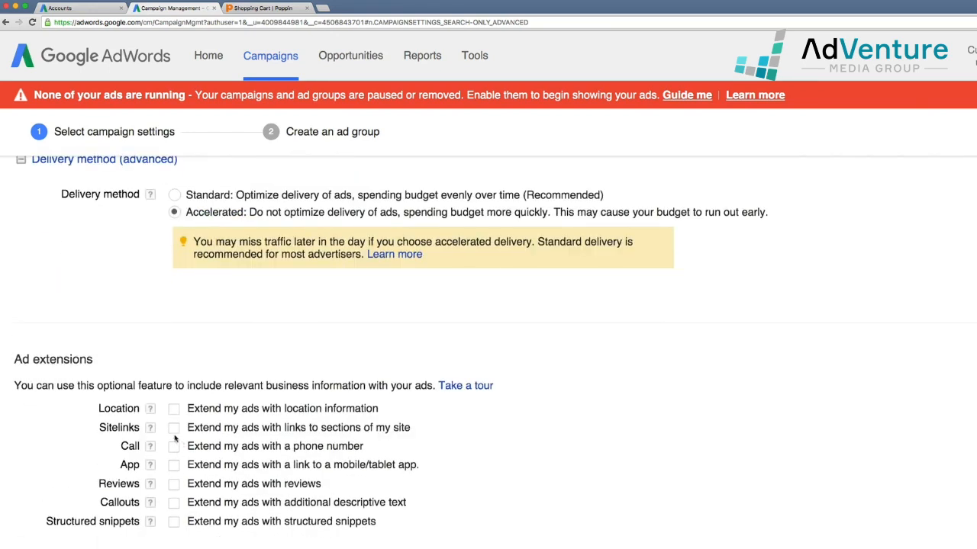
# - Enable the sitelinks extension and add the Learn About Poppin, High Back Chairs On Sale, Poppin Task Chairs and Stylish Stacking Chairs sitelinks
pyautogui.click(174, 427)
pyautogui.scroll(-5, 355, 489)
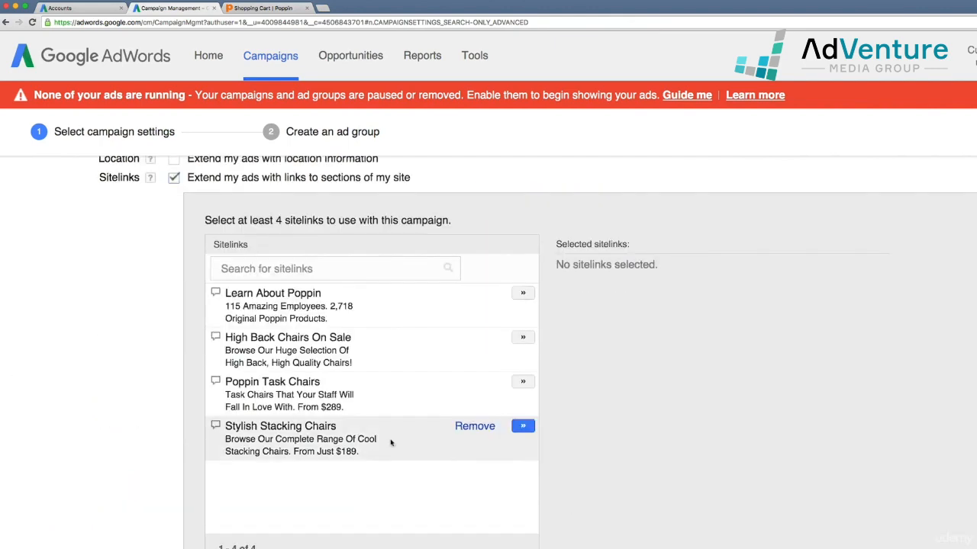
pyautogui.click(522, 293)
pyautogui.click(522, 337)
pyautogui.click(523, 381)
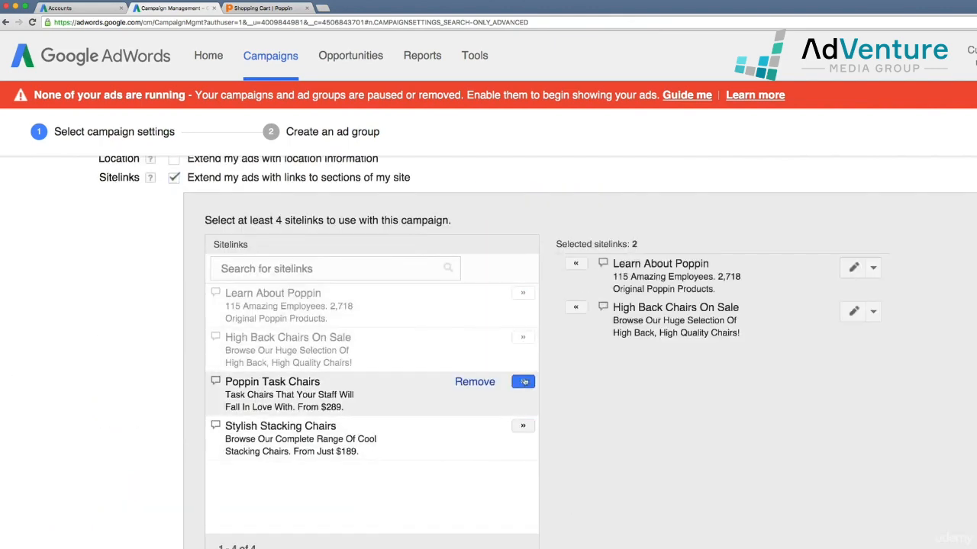
pyautogui.click(523, 425)
# - Save the campaign settings with the ad schedule left as is and continue to creating an ad group
pyautogui.scroll(-10, 477, 427)
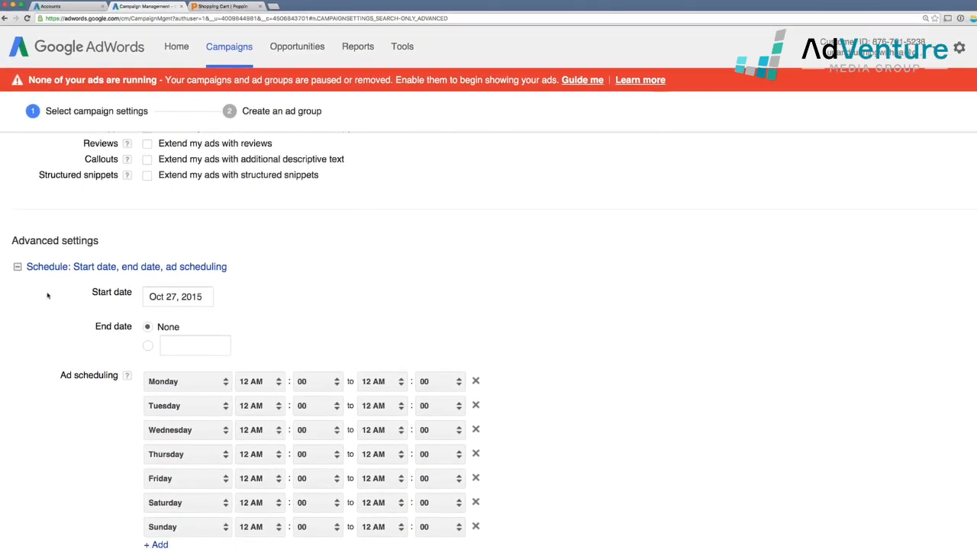
pyautogui.scroll(-5, 48, 294)
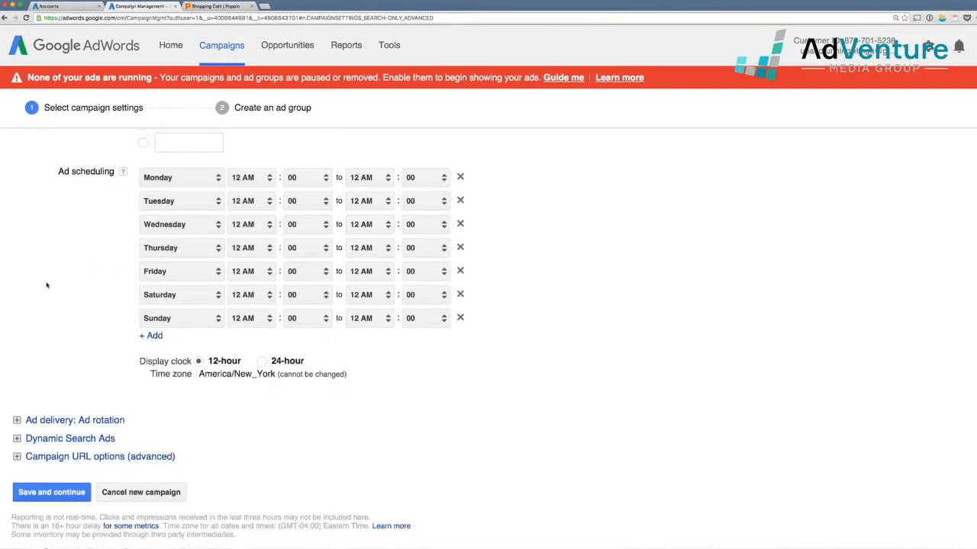
pyautogui.click(48, 460)
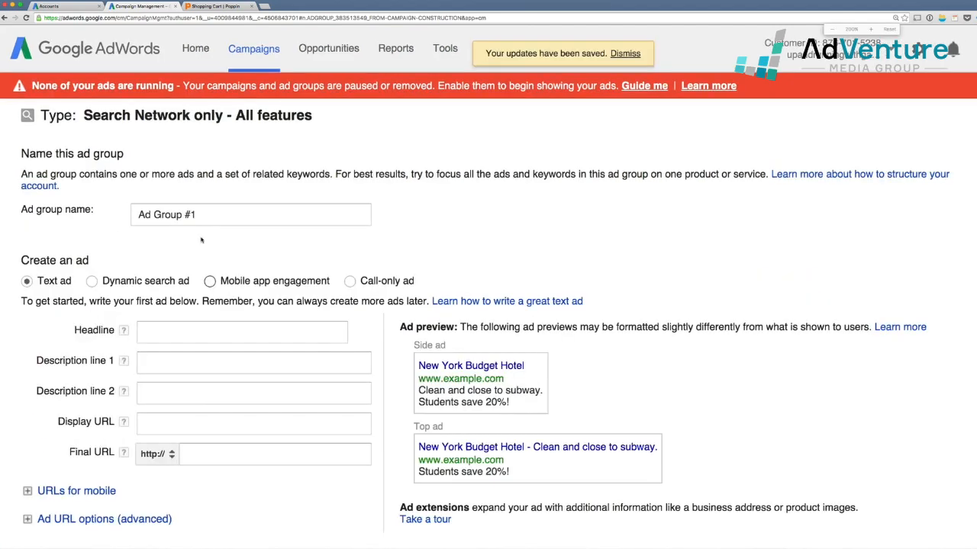
# - Name the ad group 10% Coupon "Come Back"
pyautogui.write('Re')
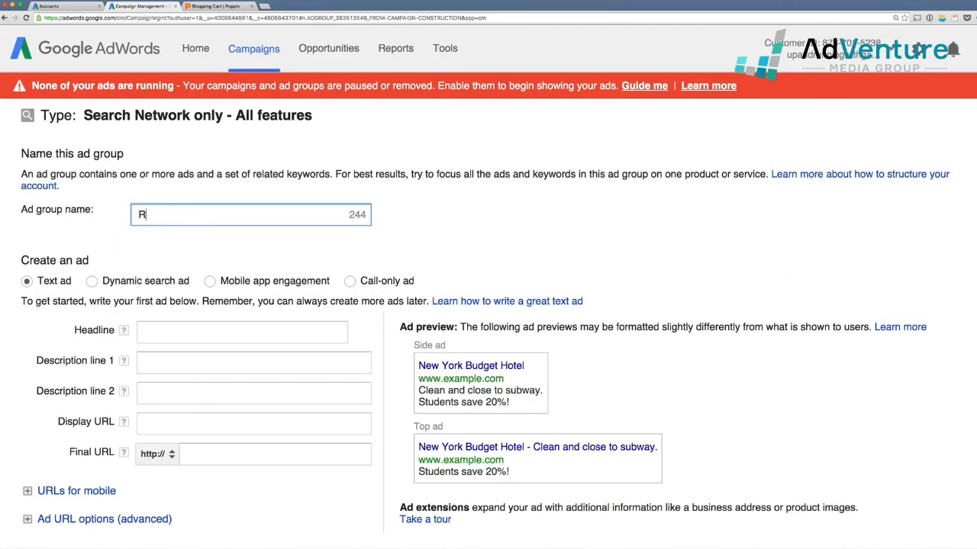
pyautogui.write('nt')
pyautogui.press('BackSpace')
pyautogui.press('BackSpace')
pyautogui.press('BackSpace')
pyautogui.press('BackSpace')
pyautogui.write('10% Coupon')
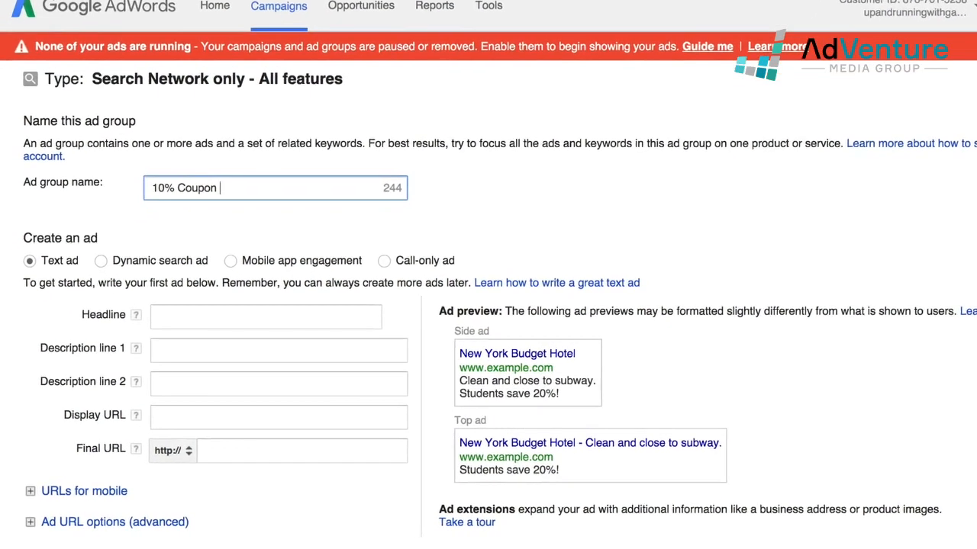
pyautogui.write(' "Come Back')
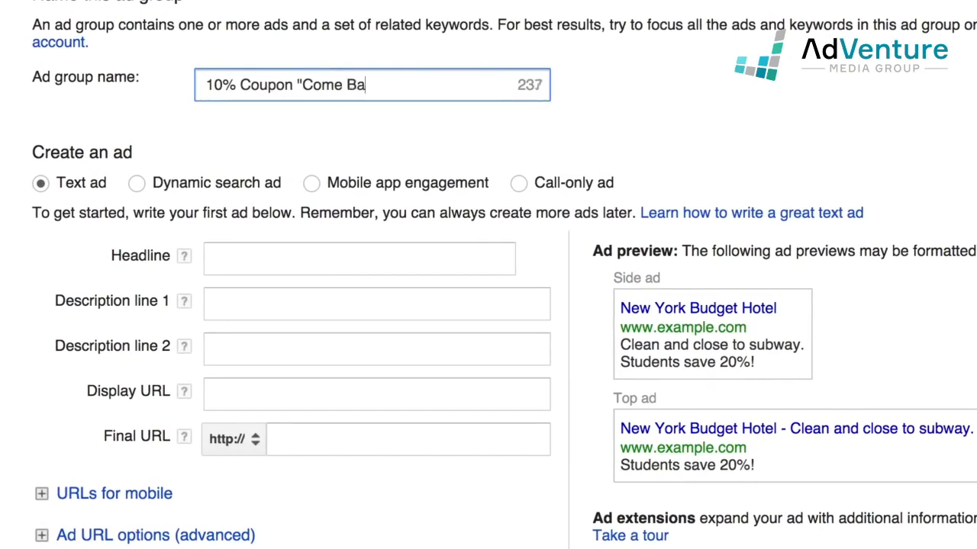
pyautogui.write('"')
pyautogui.press('BackSpace')
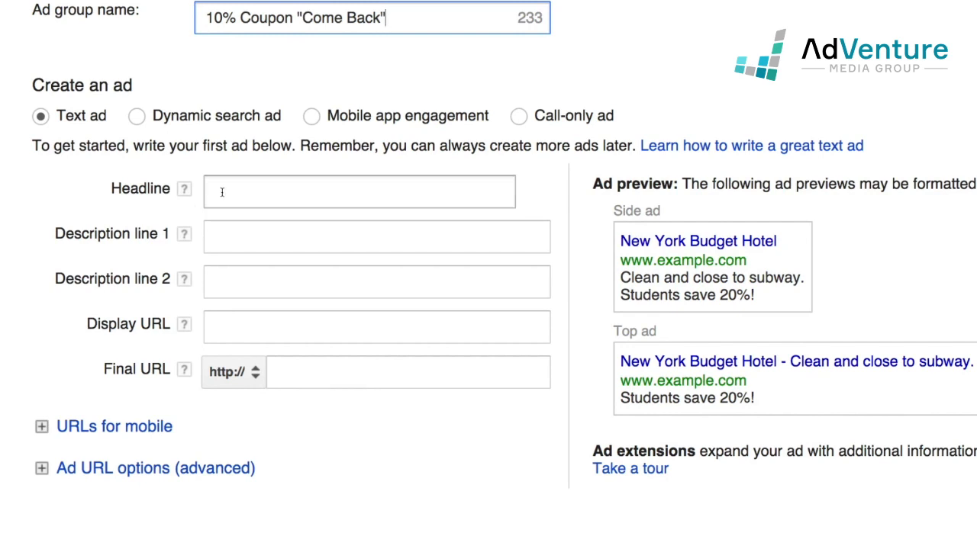
# - Set the text ad's headline to "10% Off Your Poppin Cart"
pyautogui.click(224, 192)
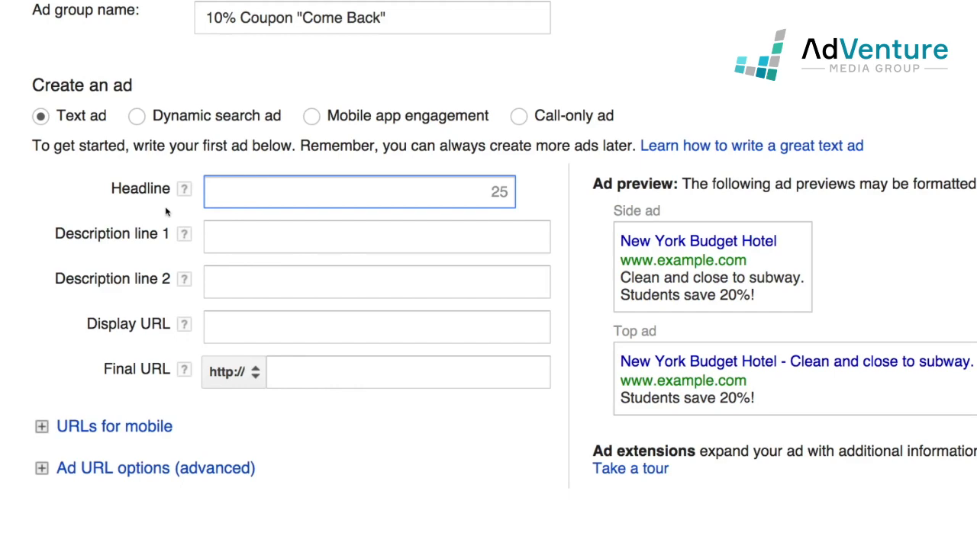
pyautogui.write('H')
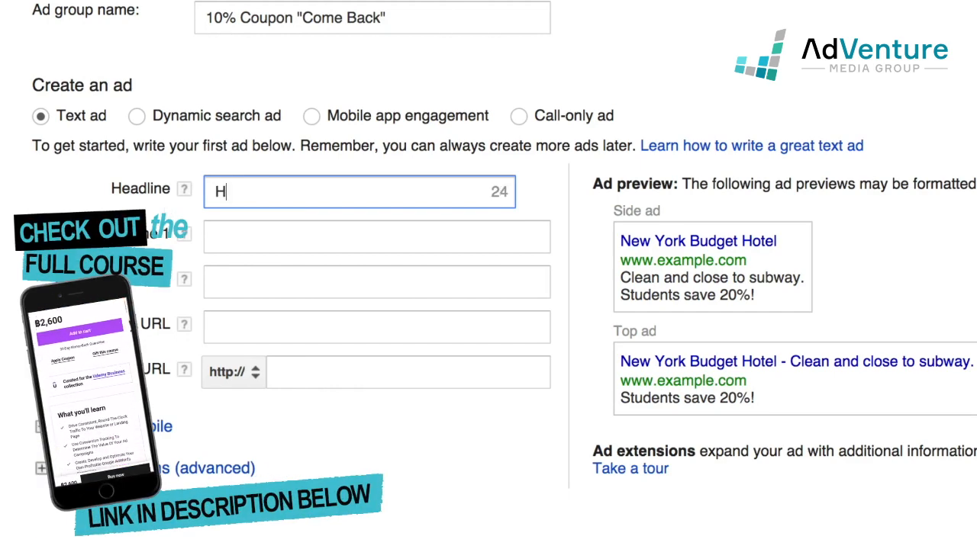
pyautogui.write('ere')
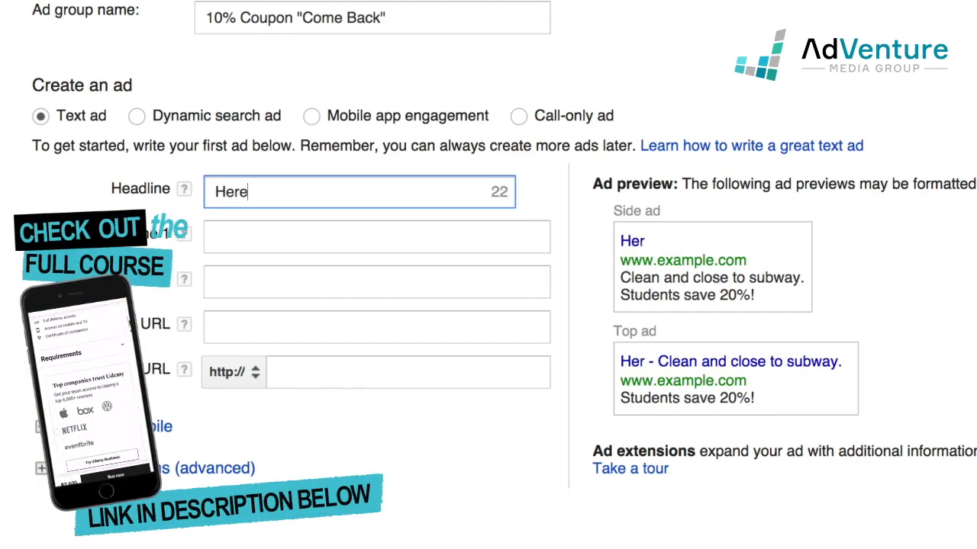
pyautogui.write("'s 10% Off ")
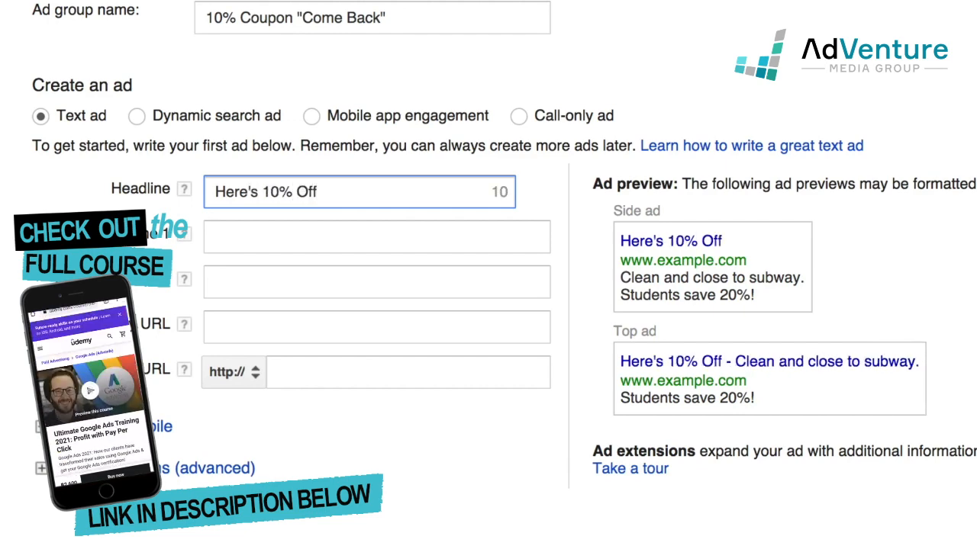
pyautogui.write('Your Poppin')
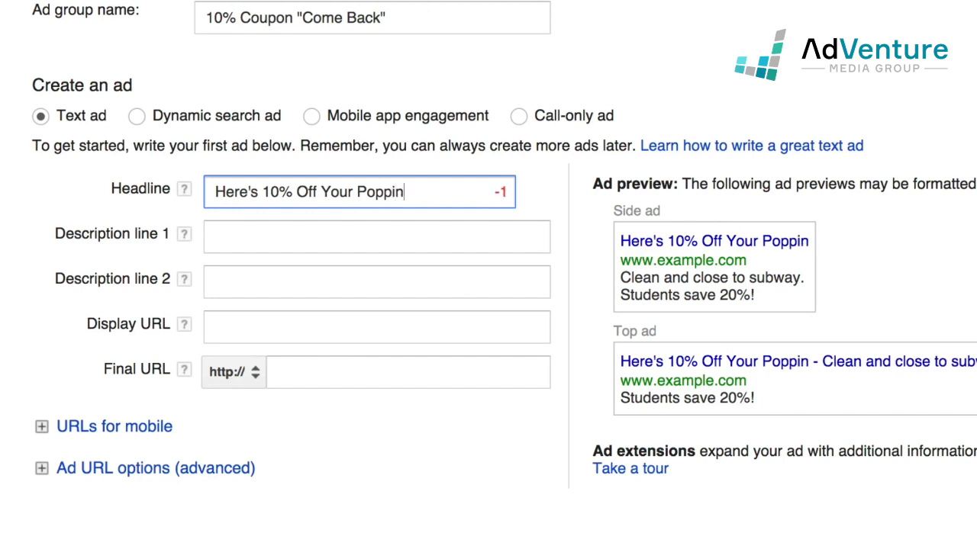
pyautogui.moveTo(264, 194); pyautogui.dragTo(188, 196)
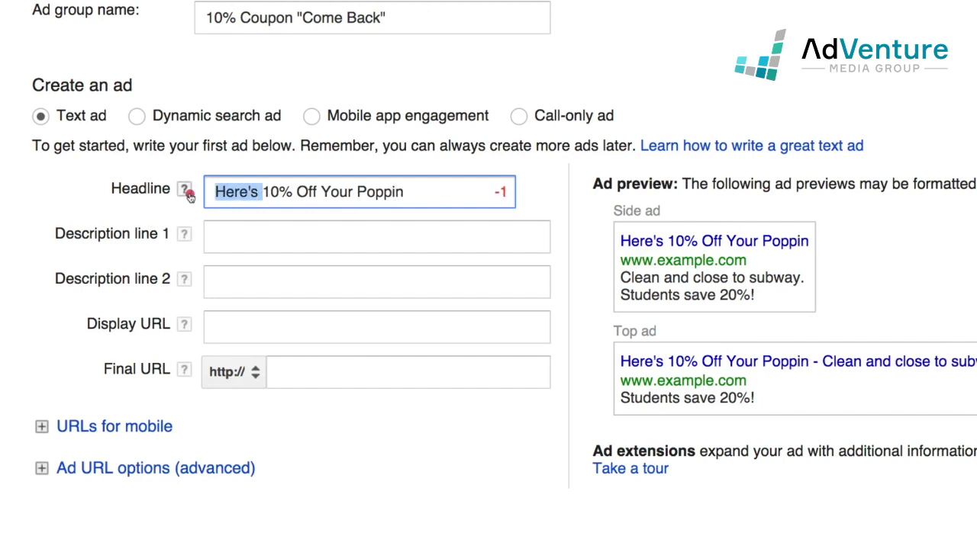
pyautogui.press('BackSpace')
pyautogui.click(379, 187)
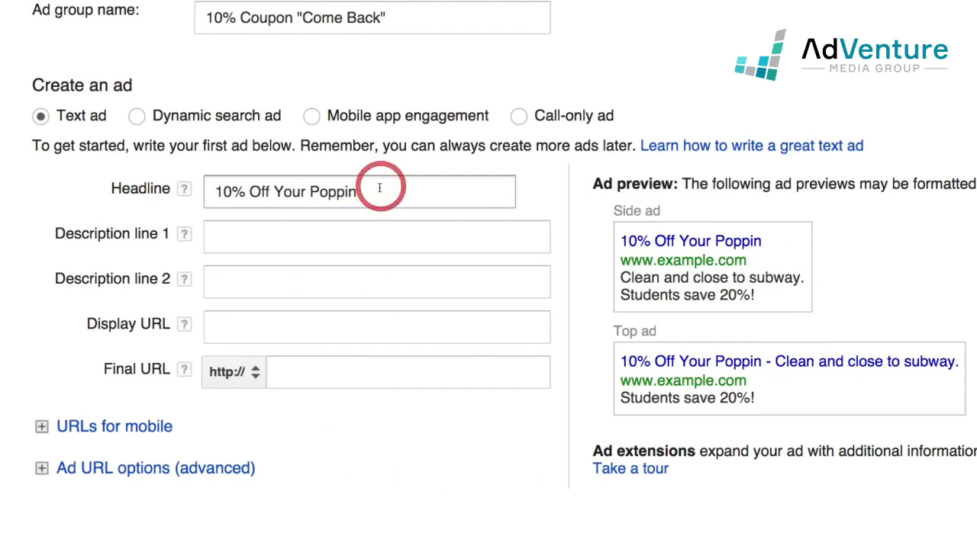
pyautogui.write('Cart')
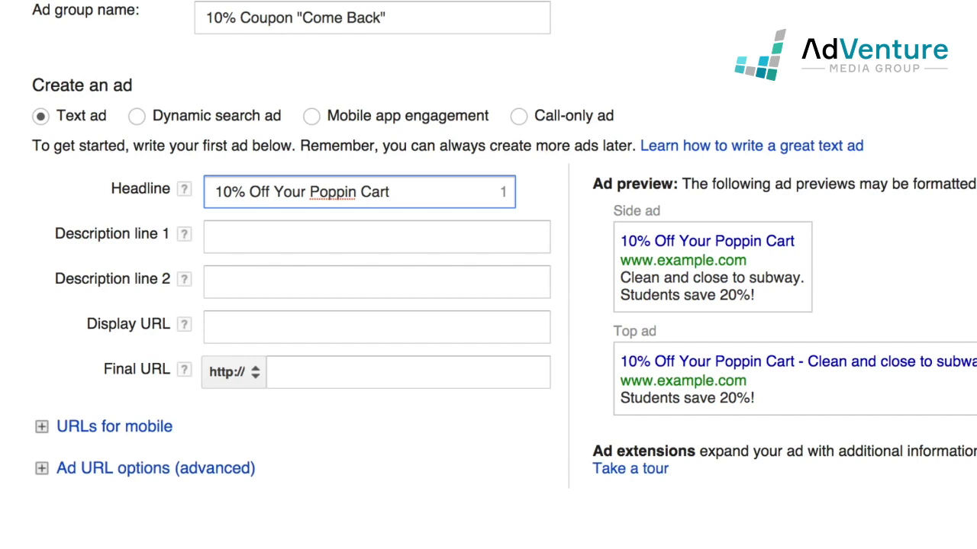
# - Enter "We Were So Sad To See You Go!" as the text ad's first description line
pyautogui.press('Tab')
pyautogui.press('Tab')
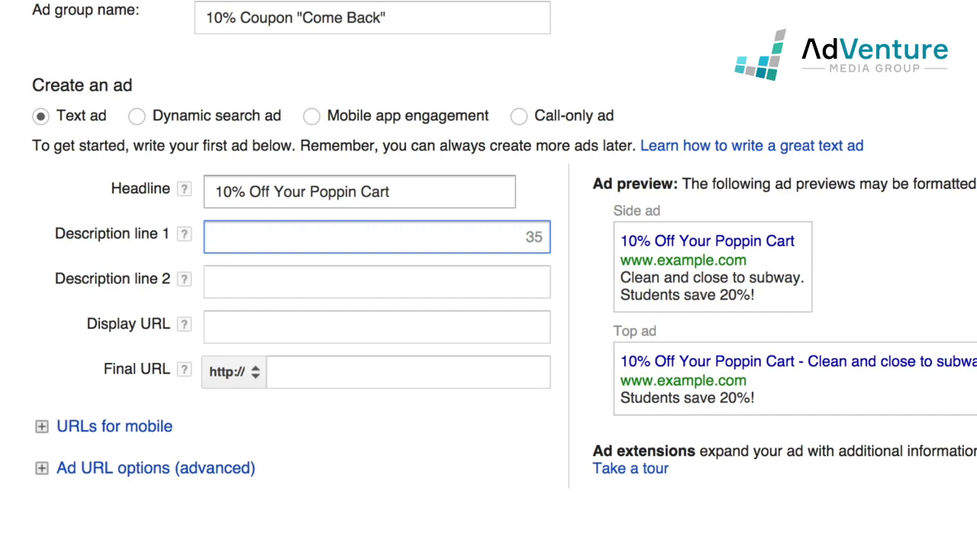
pyautogui.write('We W')
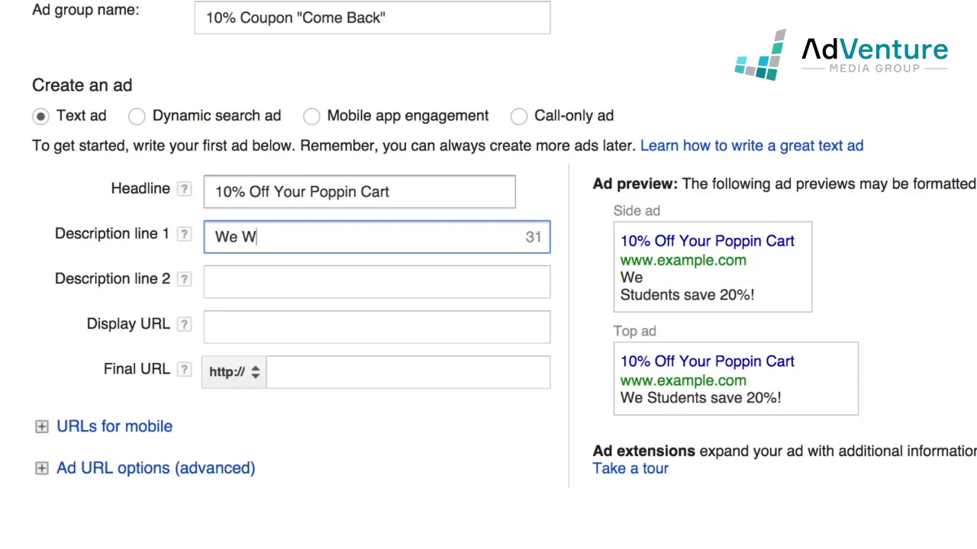
pyautogui.write('ere So Sa')
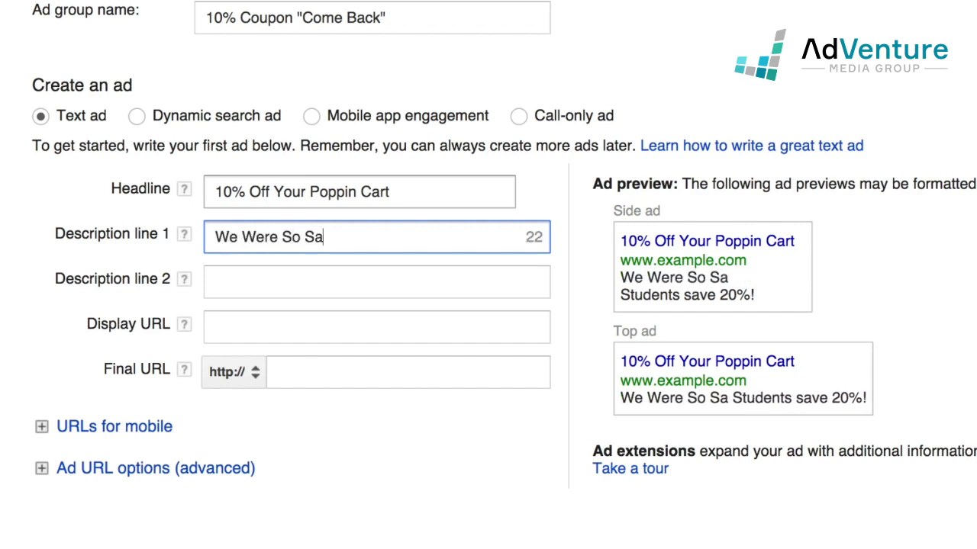
pyautogui.write('d To See You FG')
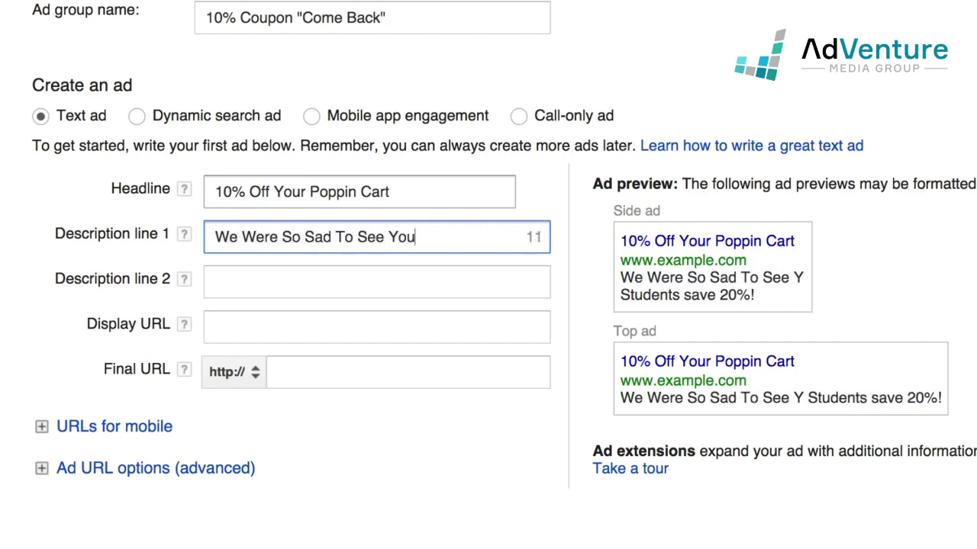
pyautogui.press('BackSpace')
pyautogui.press('BackSpace')
pyautogui.write('Go')
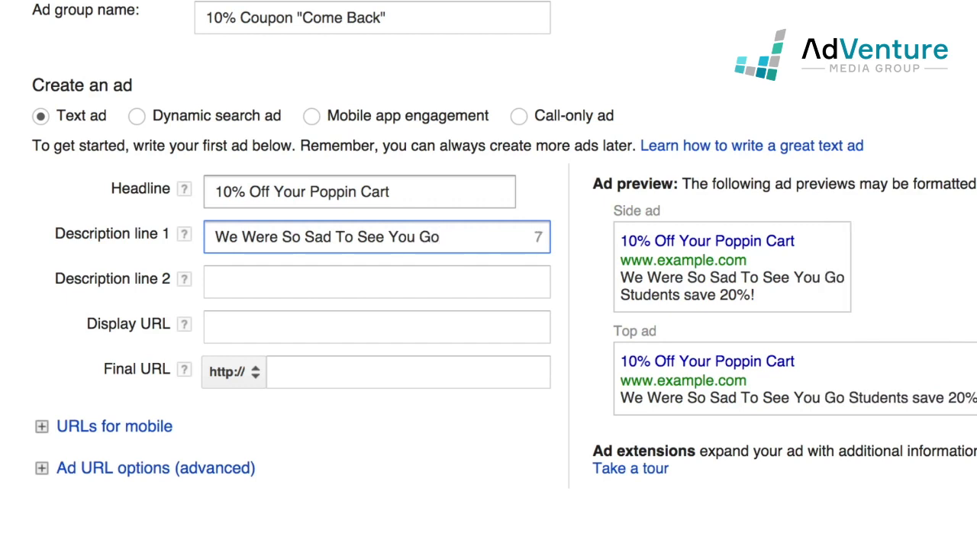
pyautogui.write('!')
# - Enter "Complete Your Order Today And Save!" as the text ad's second description line
pyautogui.press('Tab')
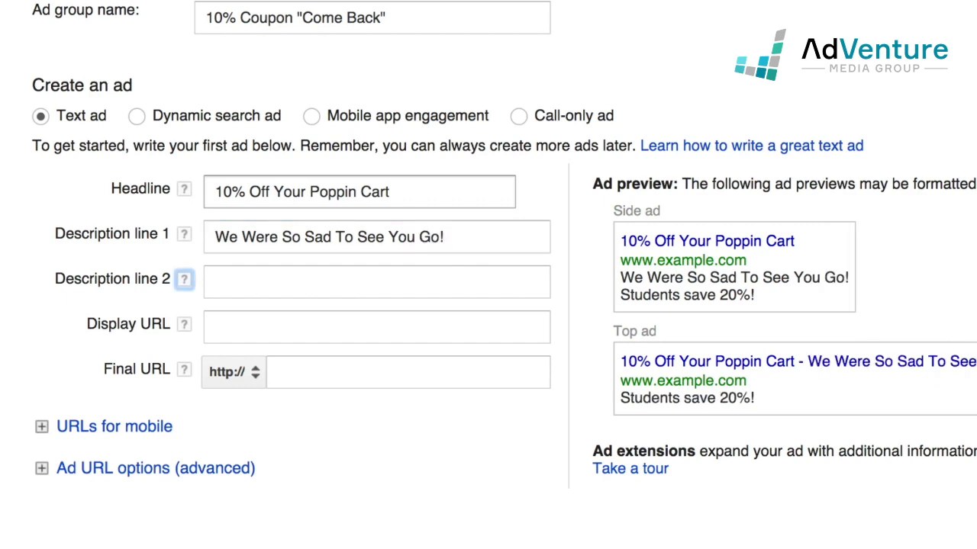
pyautogui.press('Tab')
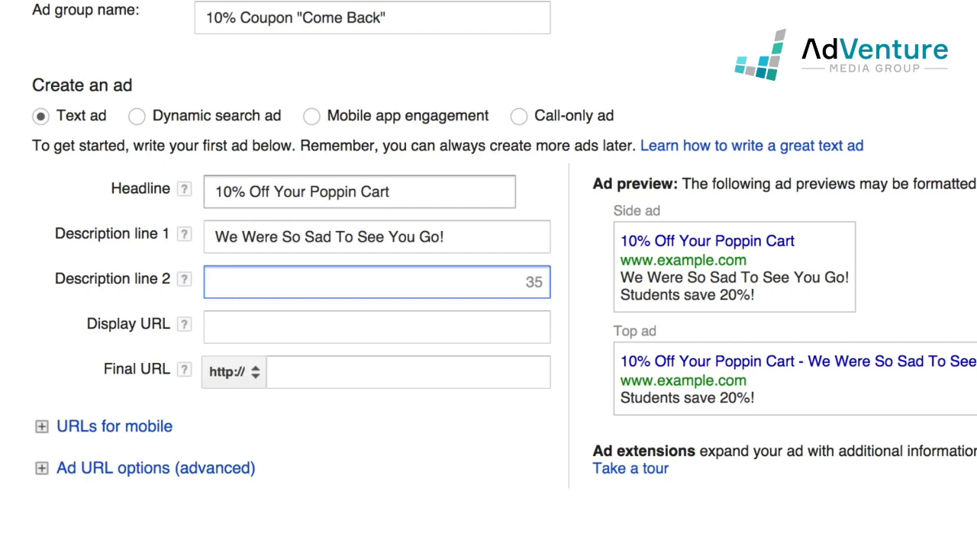
pyautogui.write('Finish Your ')
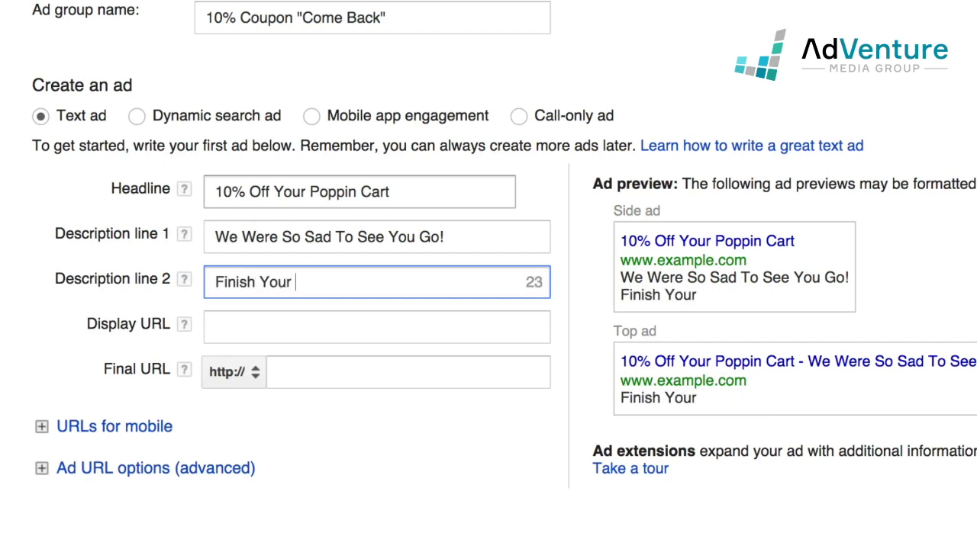
pyautogui.write('order')
pyautogui.press('BackSpace')
pyautogui.press('BackSpace')
pyautogui.press('BackSpace')
pyautogui.press('BackSpace')
pyautogui.press('BackSpace')
pyautogui.press('BackSpace')
pyautogui.hotkey('ctrl', 'a')
pyautogui.write('Com')
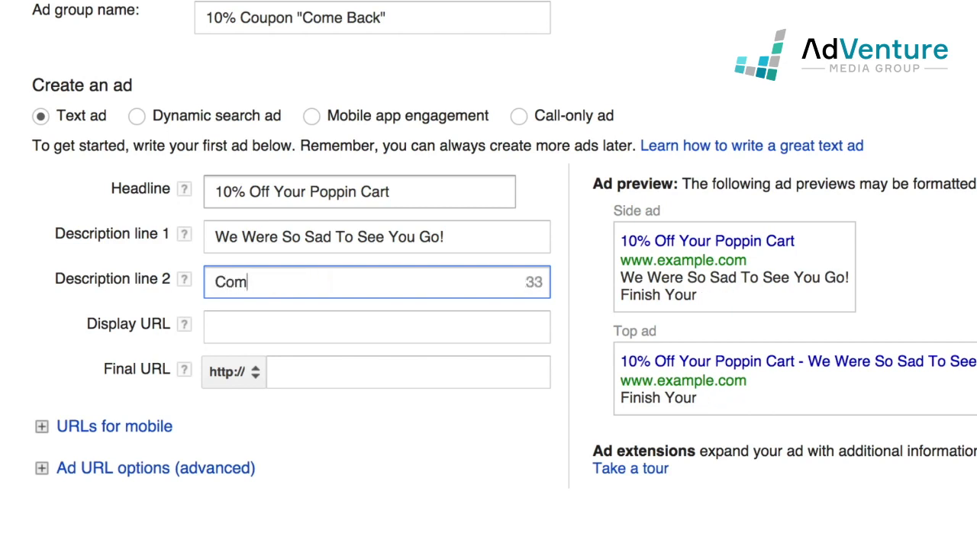
pyautogui.write('plete Your Or')
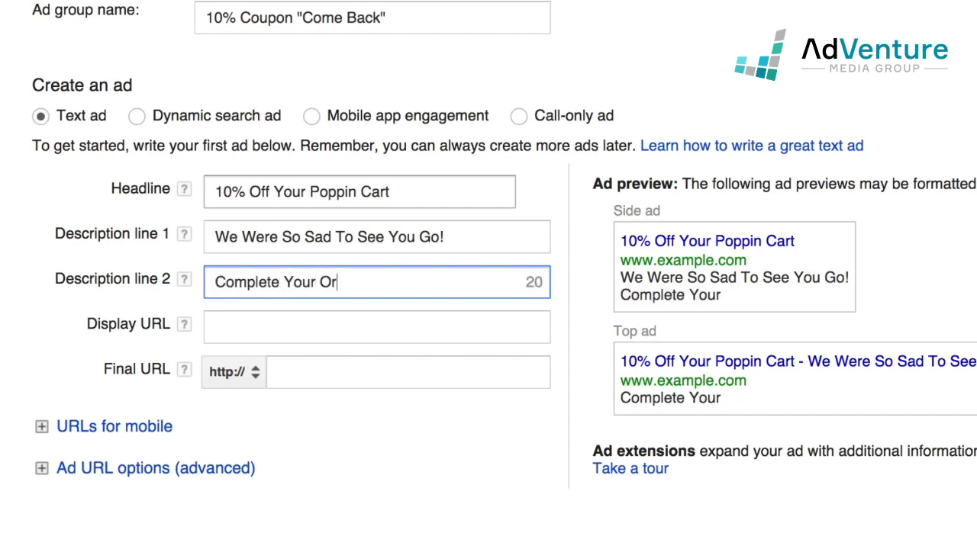
pyautogui.write('der Today And Save!')
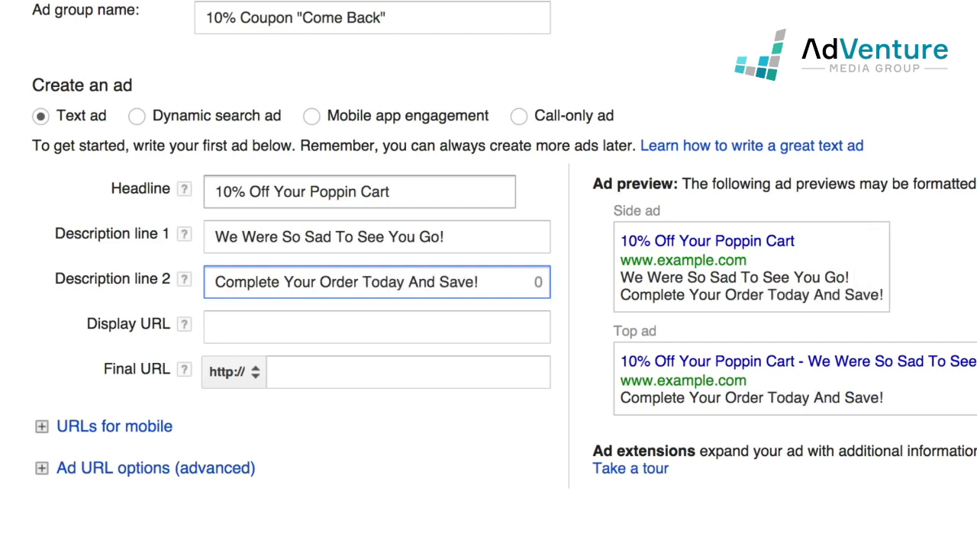
# - Replace the exclamation mark at the end of the first description line with a period
pyautogui.hotkey('shift', 'Tab')
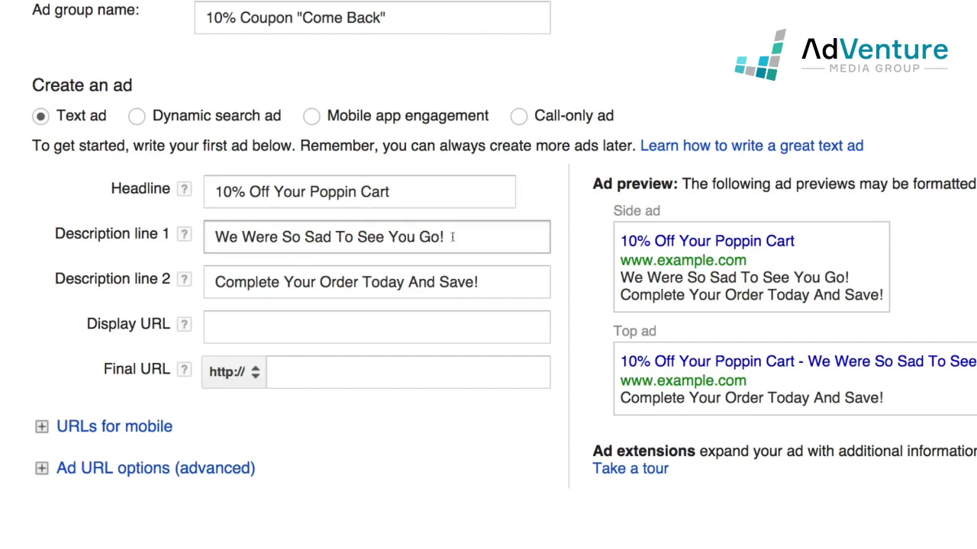
pyautogui.click(451, 236)
pyautogui.press('BackSpace')
pyautogui.write('.')
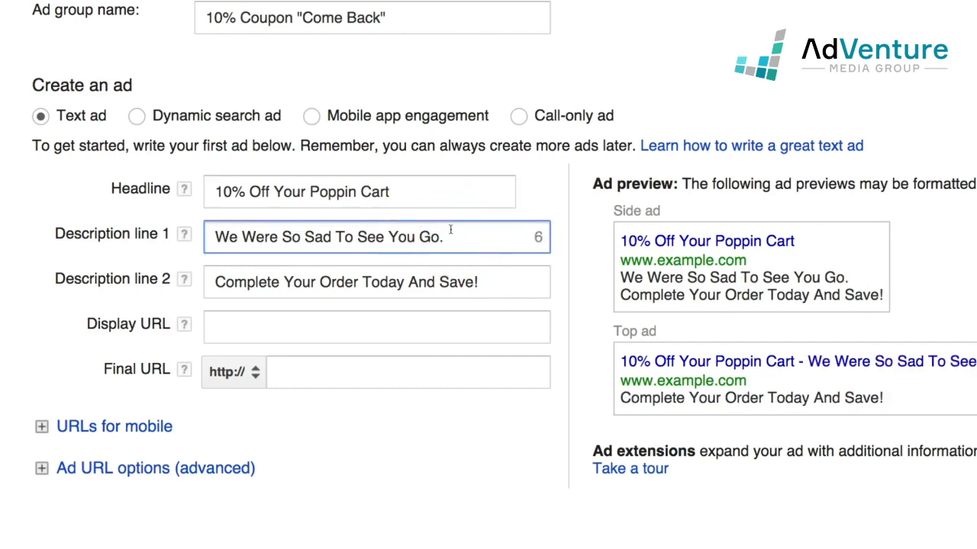
pyautogui.click(408, 195)
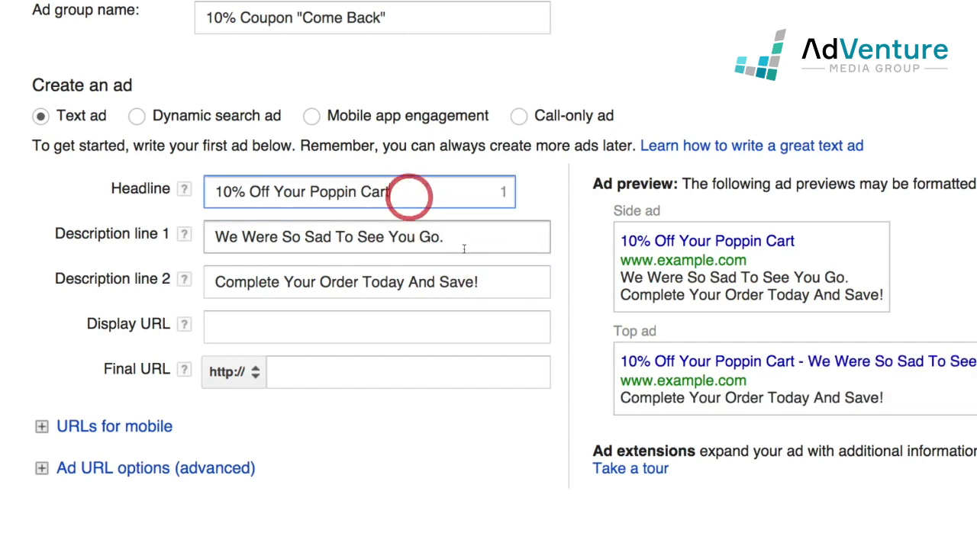
pyautogui.click(469, 237)
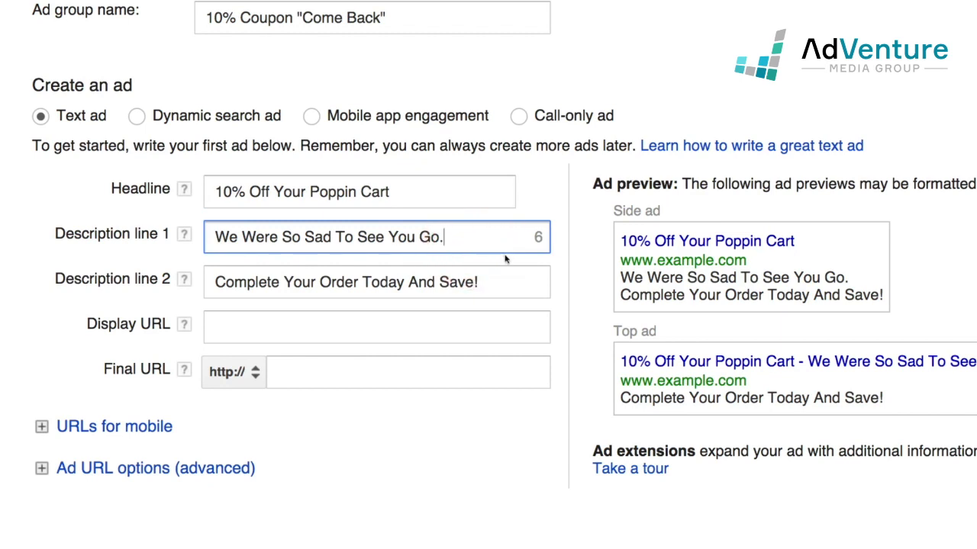
pyautogui.moveTo(522, 281); pyautogui.dragTo(71, 235)
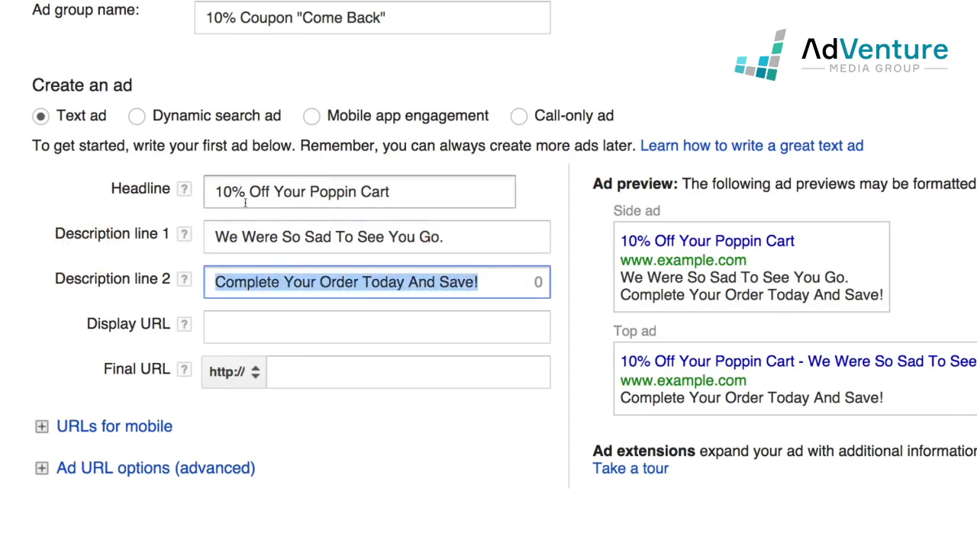
pyautogui.click(394, 192)
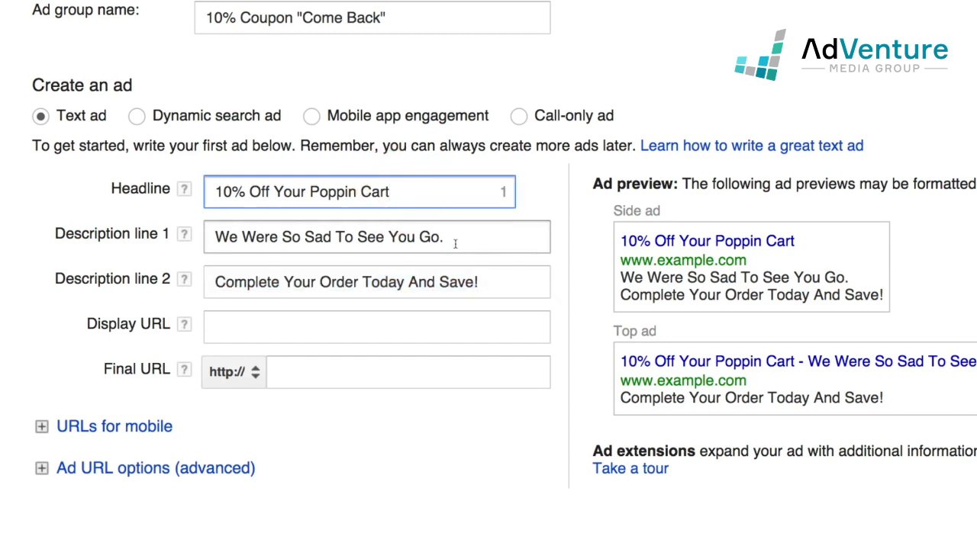
pyautogui.moveTo(458, 241); pyautogui.dragTo(149, 224)
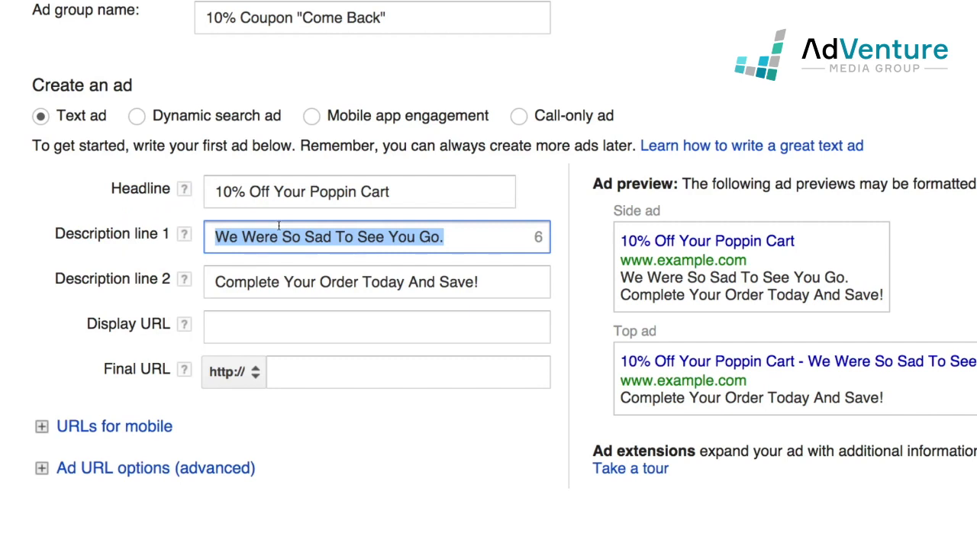
# - Replace the text ad's first description line with "Enter "Save10" At Checkout And Save"
pyautogui.write('Ebt')
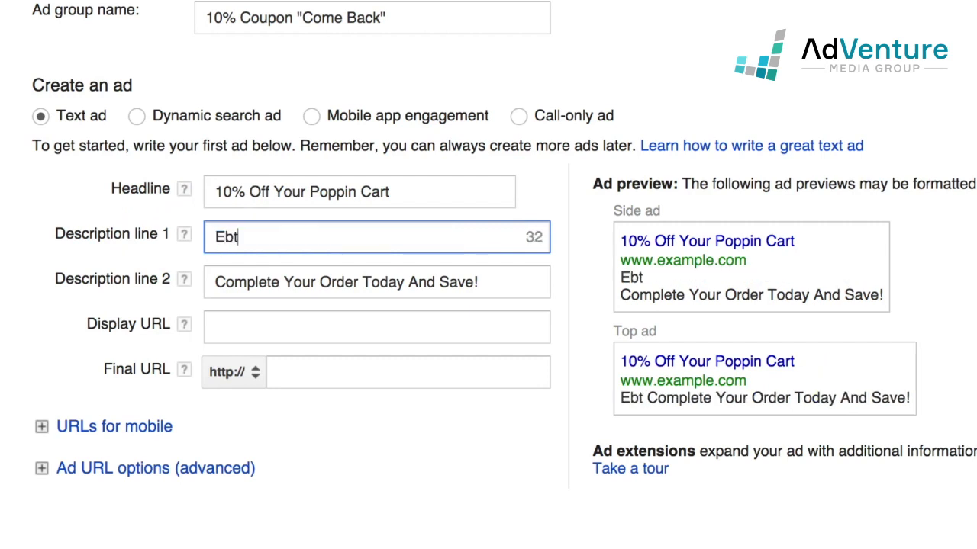
pyautogui.press('BackSpace')
pyautogui.press('BackSpace')
pyautogui.write('nter ')
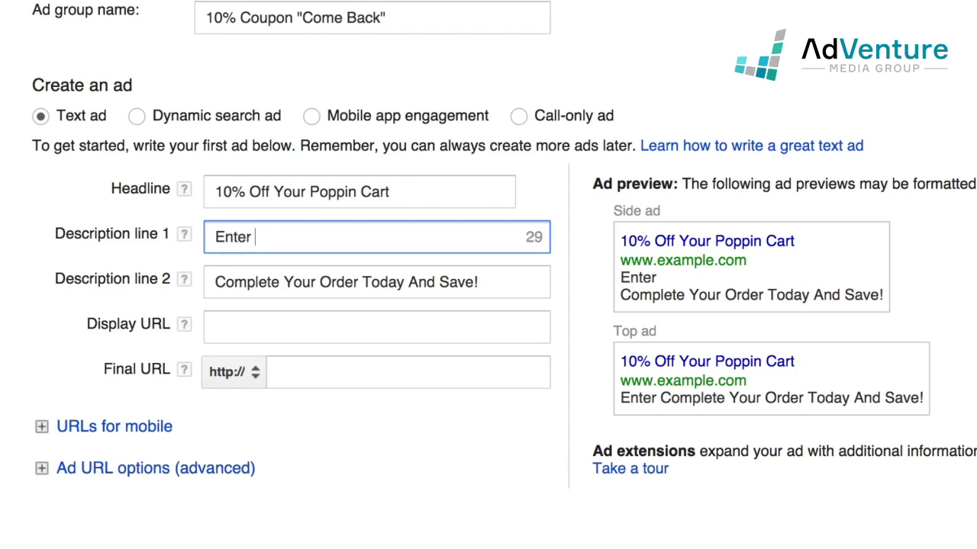
pyautogui.write('"Sa')
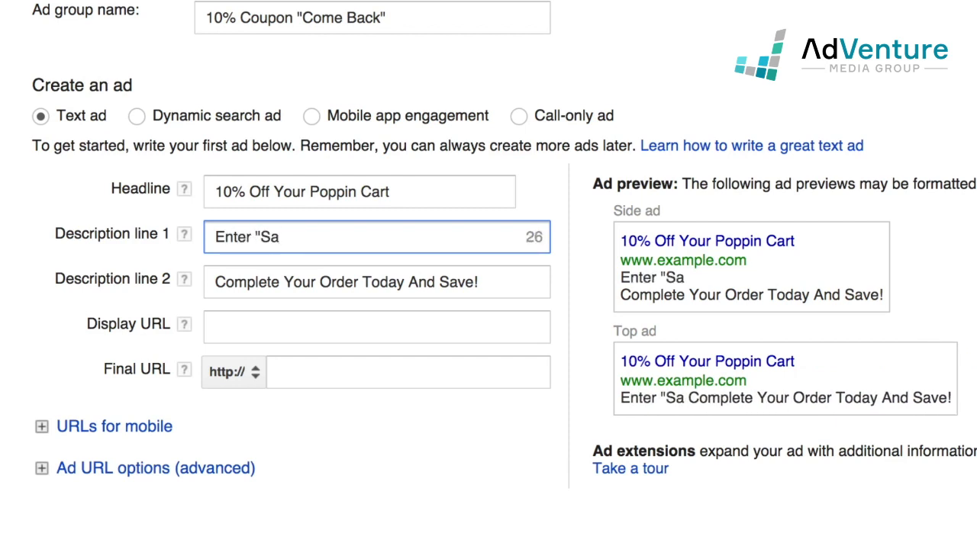
pyautogui.press('BackSpace')
pyautogui.write('A')
pyautogui.press('BackSpace')
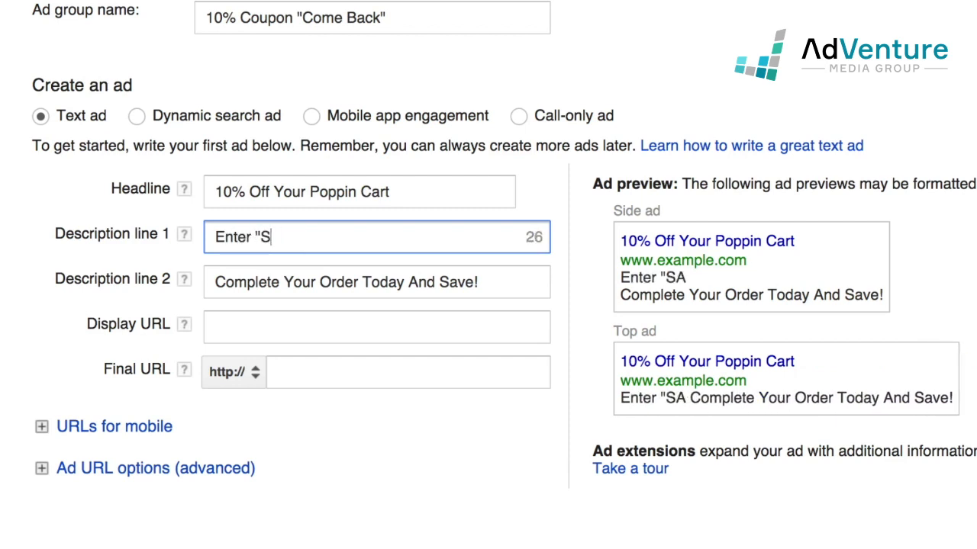
pyautogui.write('ave10" At Ch')
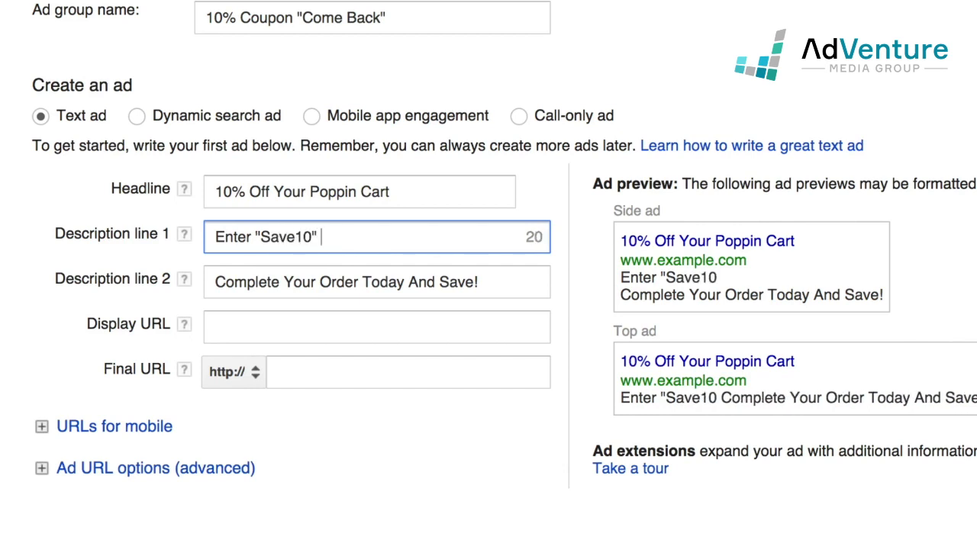
pyautogui.write('eck')
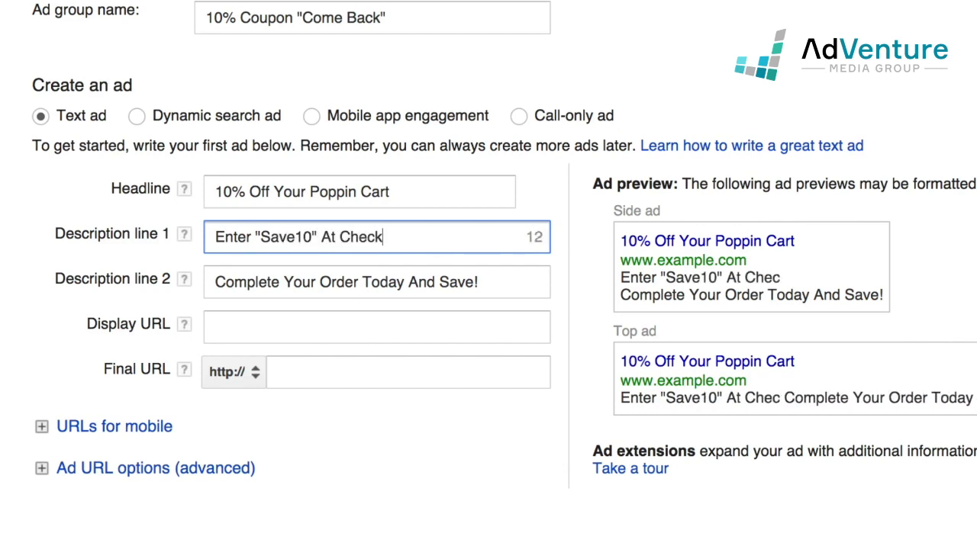
pyautogui.write('out And ')
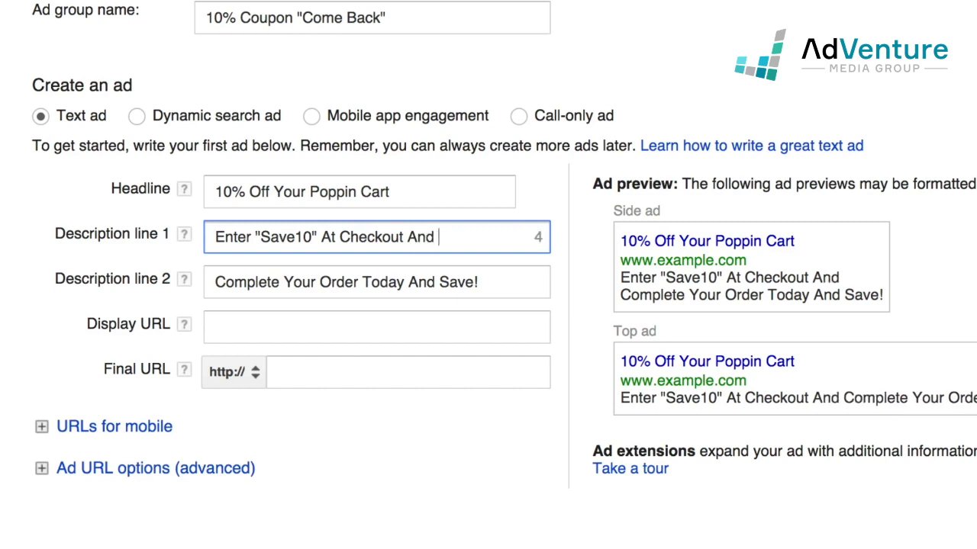
pyautogui.write('Save')
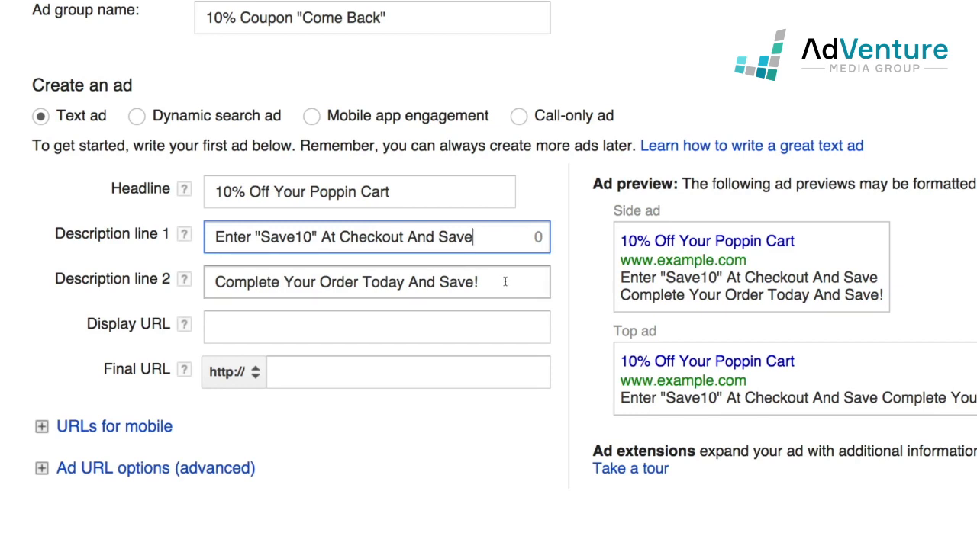
pyautogui.press('Tab')
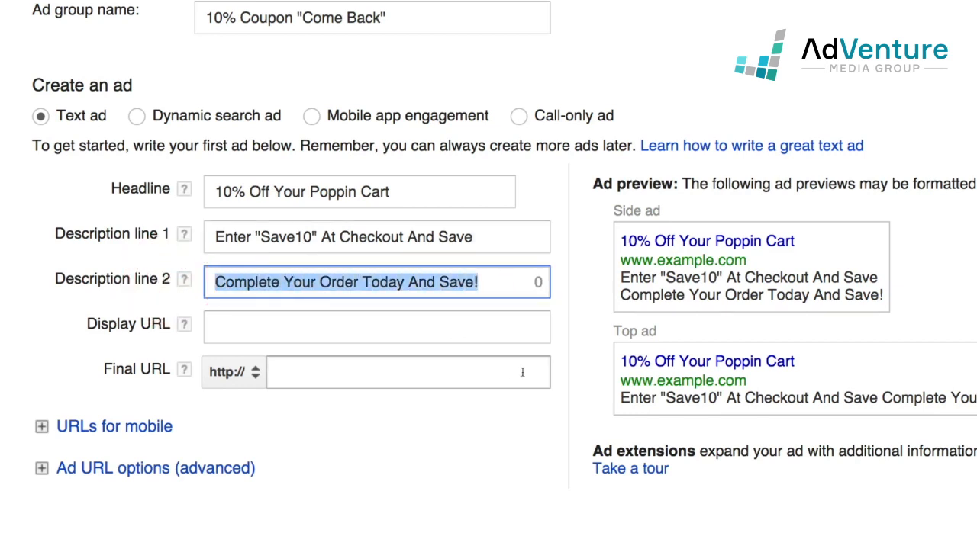
# - Change "And" to "To" in the first description line and end it with an exclamation mark
pyautogui.doubleClick(421, 238)
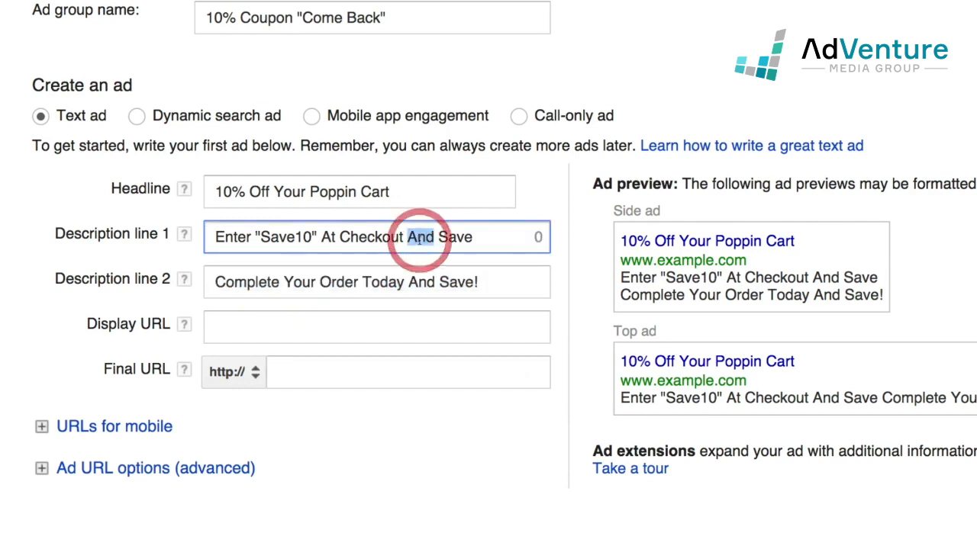
pyautogui.write('To')
pyautogui.press('Right')
pyautogui.press('Right')
pyautogui.press('Right')
pyautogui.press('Right')
pyautogui.press('Right')
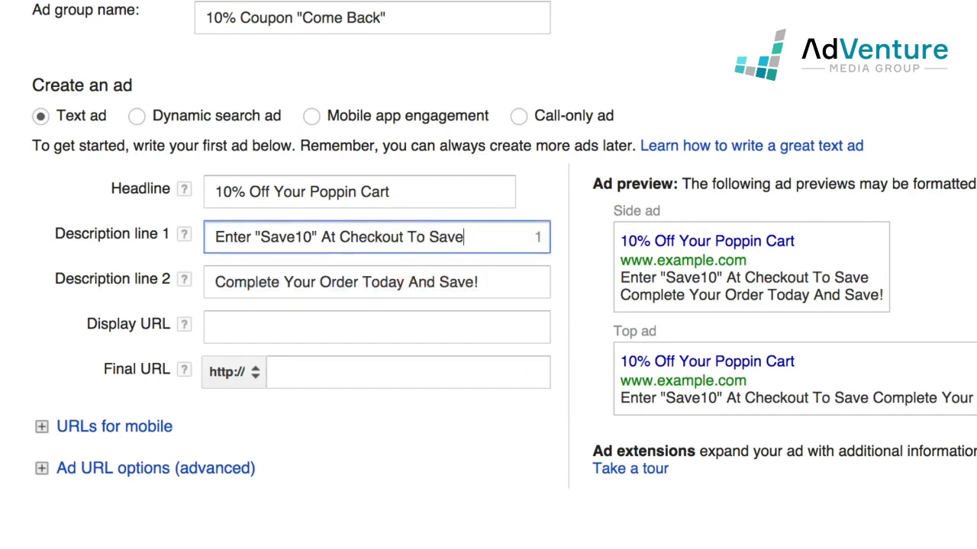
pyautogui.write('!')
pyautogui.press('Tab')
pyautogui.press('Tab')
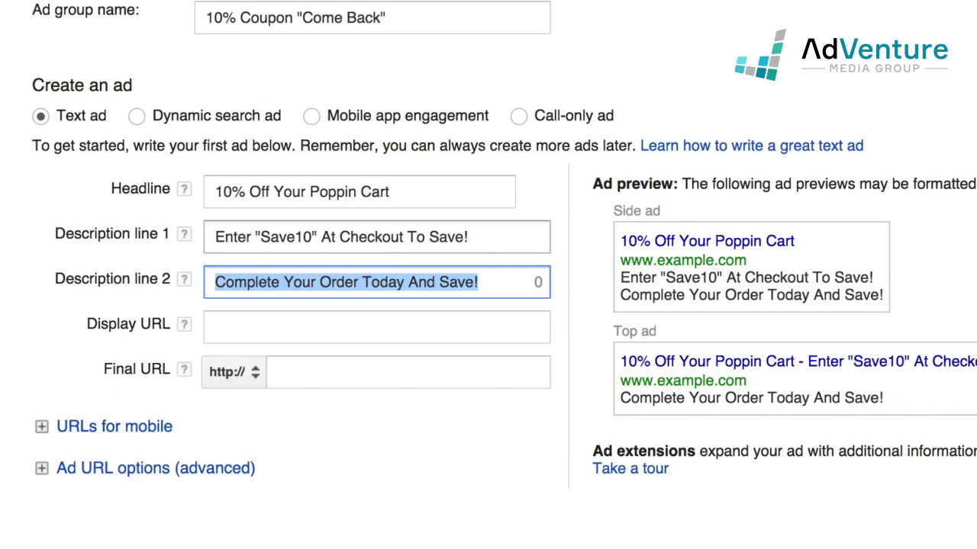
pyautogui.write('You Ne')
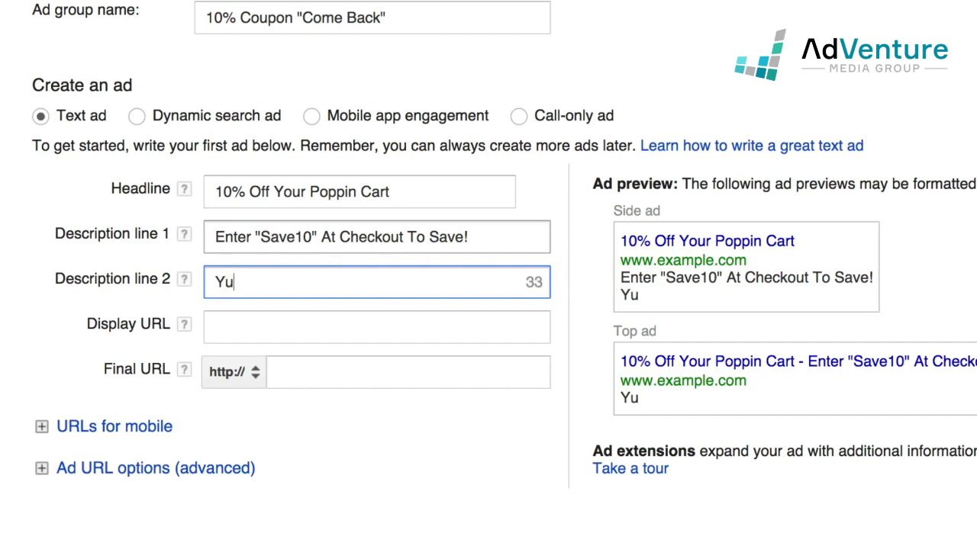
pyautogui.write('ver S')
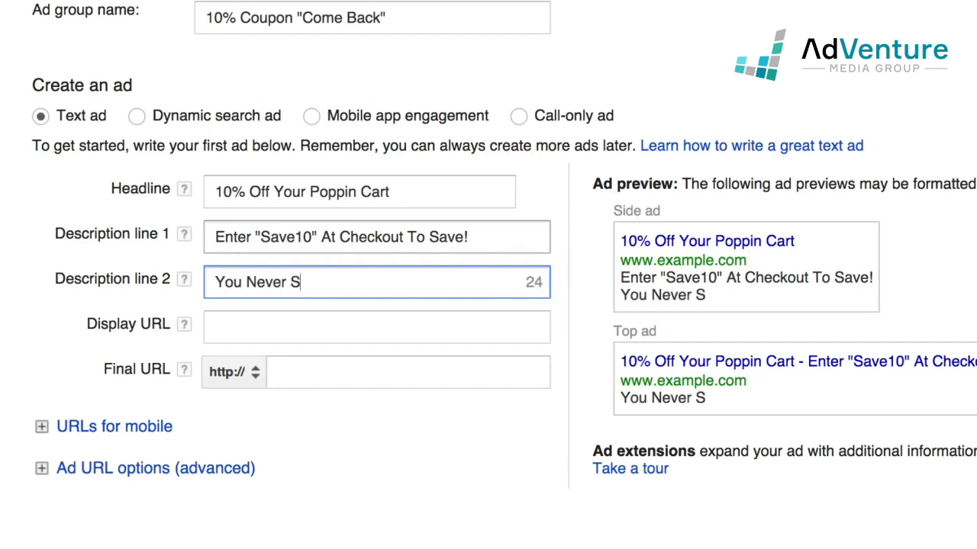
pyautogui.press('BackSpace')
pyautogui.press('BackSpace')
# - Replace the text ad's second description line with "We Can't Wait To Have You Back Home"
pyautogui.hotkey('ctrl', 'a')
pyautogui.write('W')
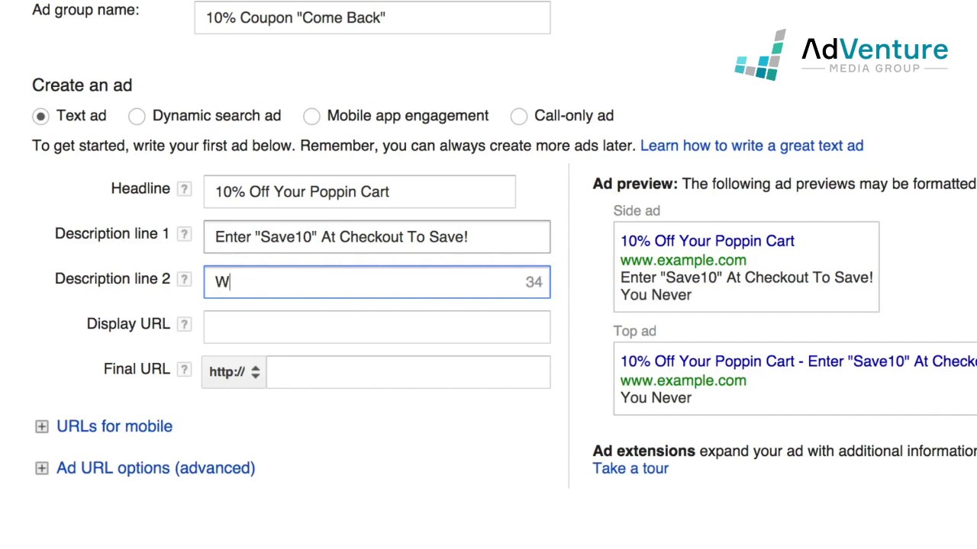
pyautogui.write("e Can't Q")
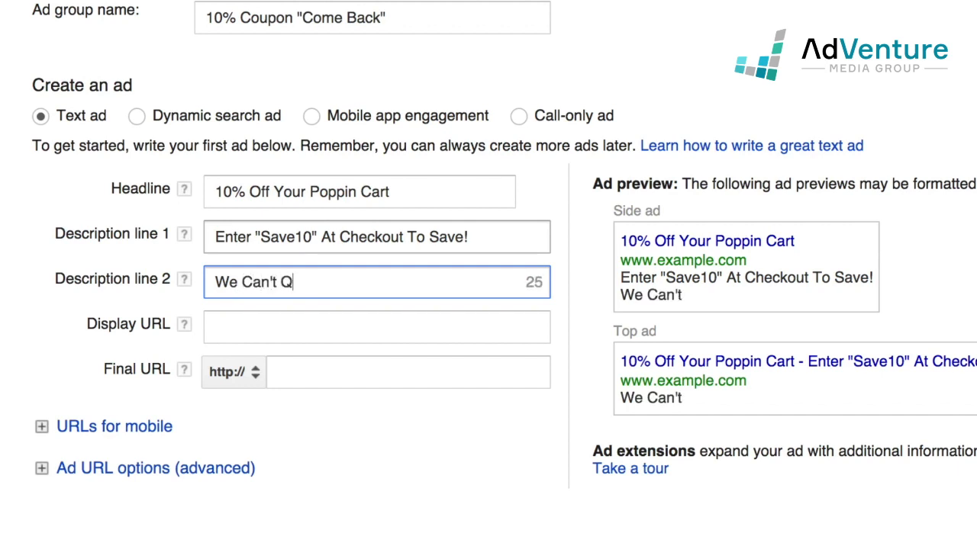
pyautogui.press('BackSpace')
pyautogui.write('Wait To Have')
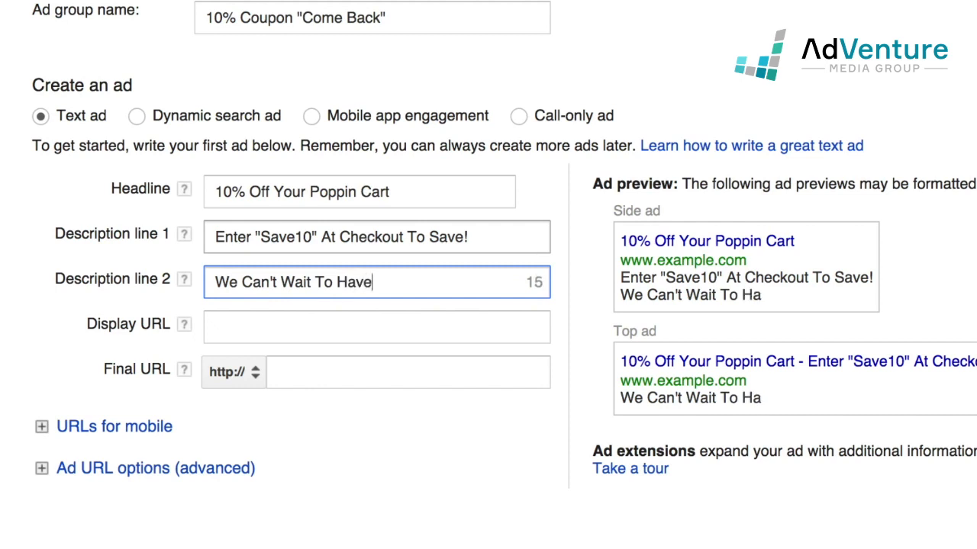
pyautogui.write(' You Bac')
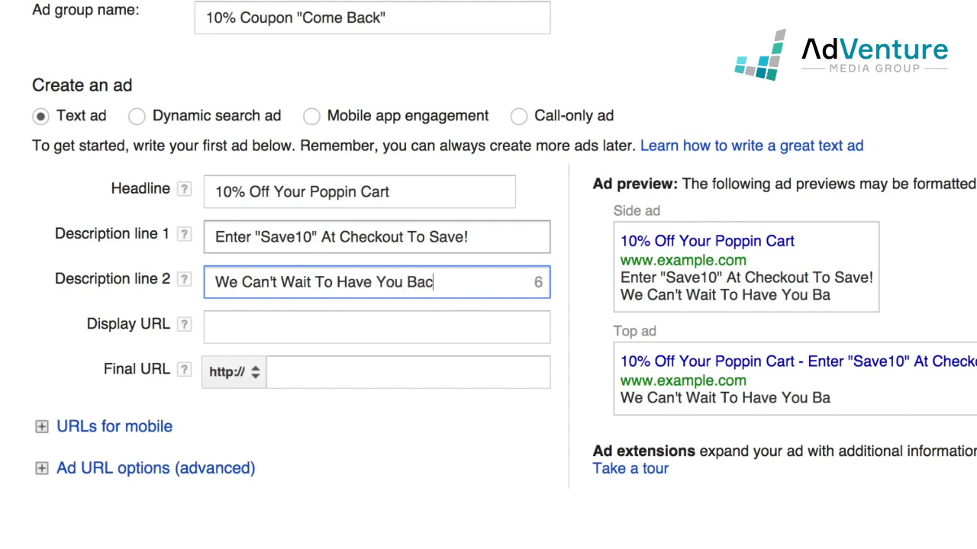
pyautogui.write('k Home')
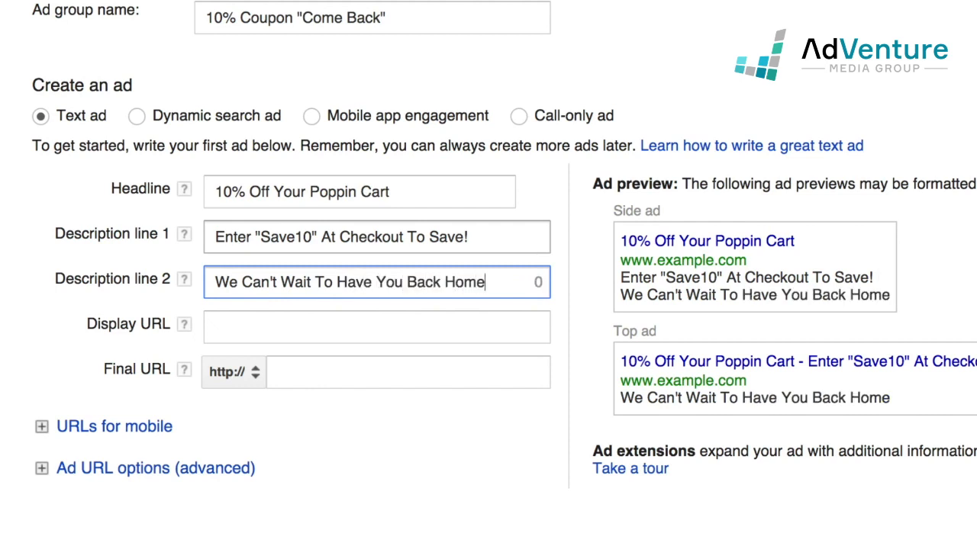
# - Reword the second description line to "We Can't Wait To Welcome You Back."
pyautogui.press('BackSpace')
pyautogui.press('BackSpace')
pyautogui.press('BackSpace')
pyautogui.press('BackSpace')
pyautogui.press('BackSpace')
pyautogui.press('BackSpace')
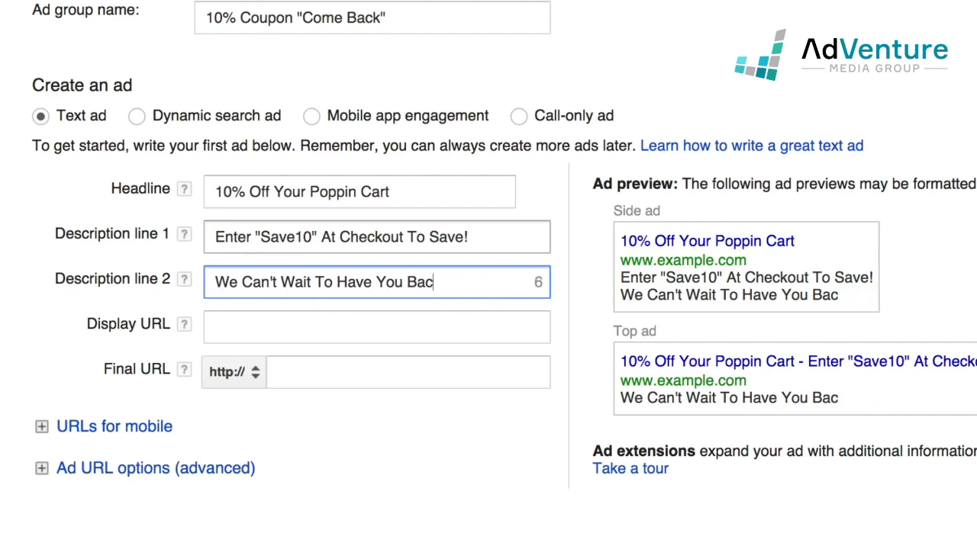
pyautogui.doubleClick(356, 281)
pyautogui.write('W')
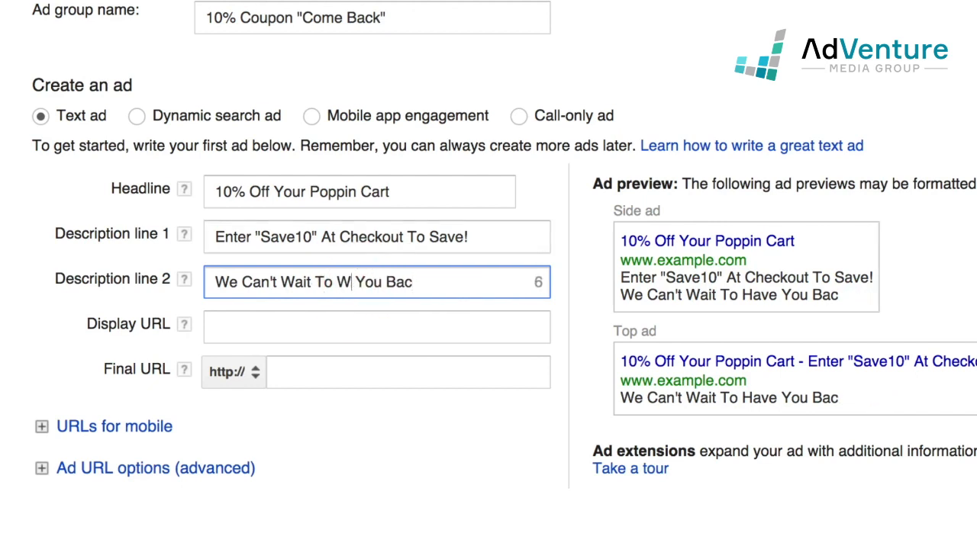
pyautogui.write('elcome')
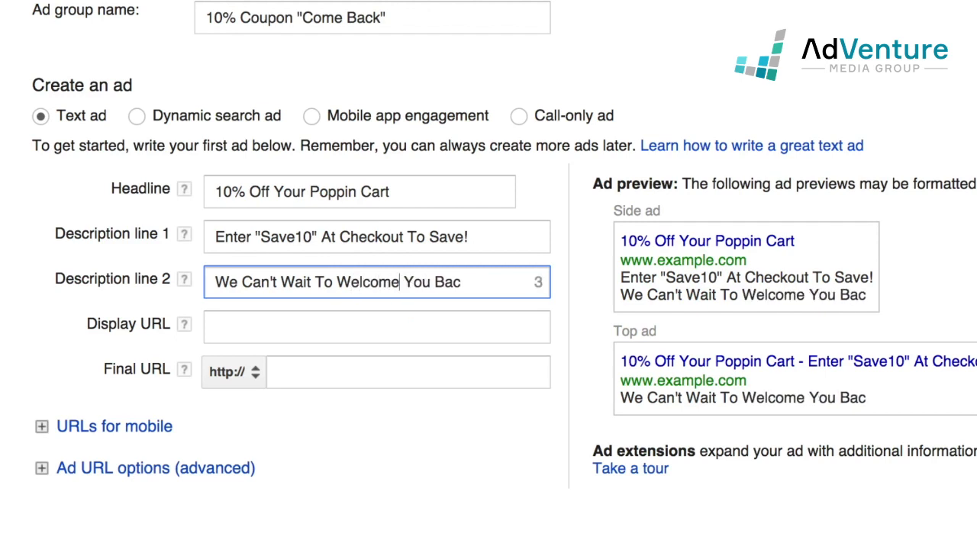
pyautogui.click(470, 284)
pyautogui.write('k.')
pyautogui.press('Tab')
pyautogui.press('Tab')
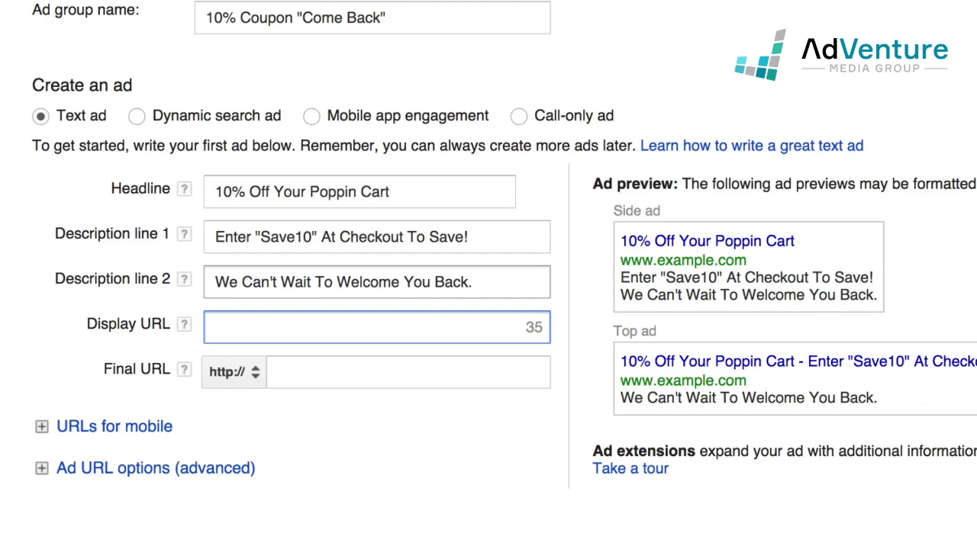
pyautogui.write('www.popp')
pyautogui.write('in.co')
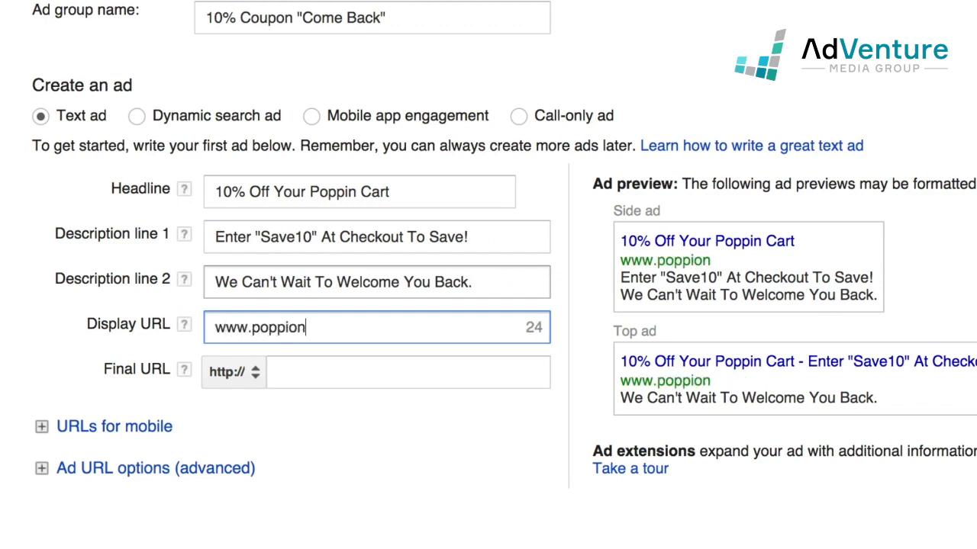
pyautogui.press('BackSpace')
pyautogui.write('.com/')
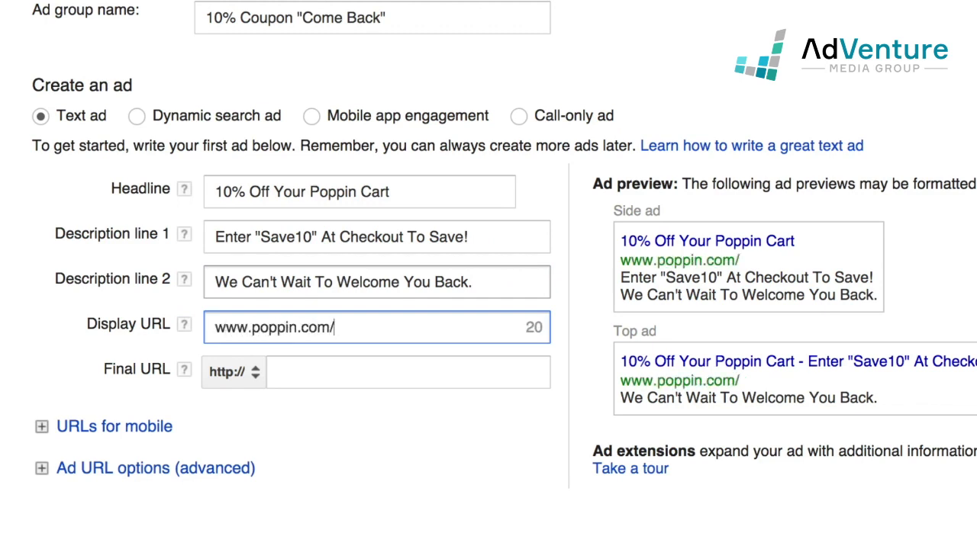
pyautogui.write('save-1')
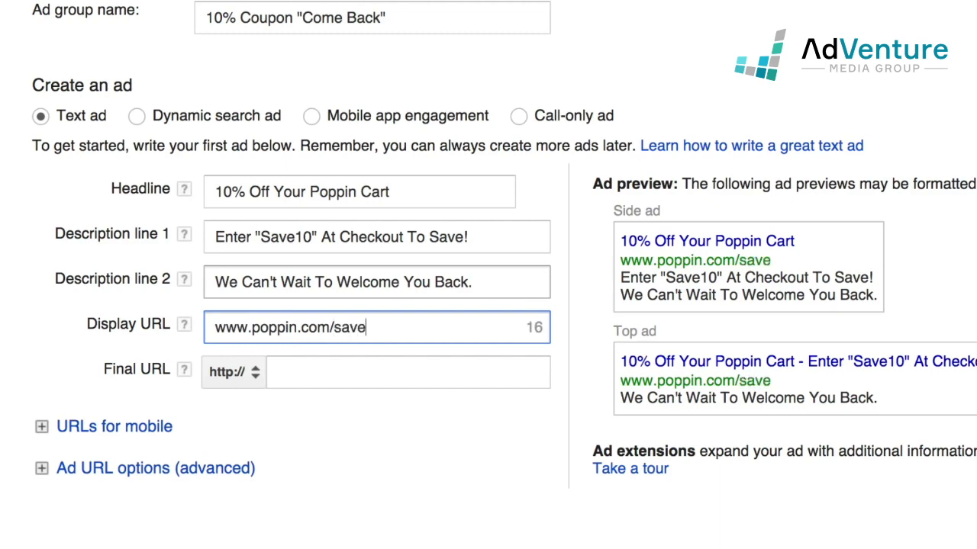
pyautogui.write('0')
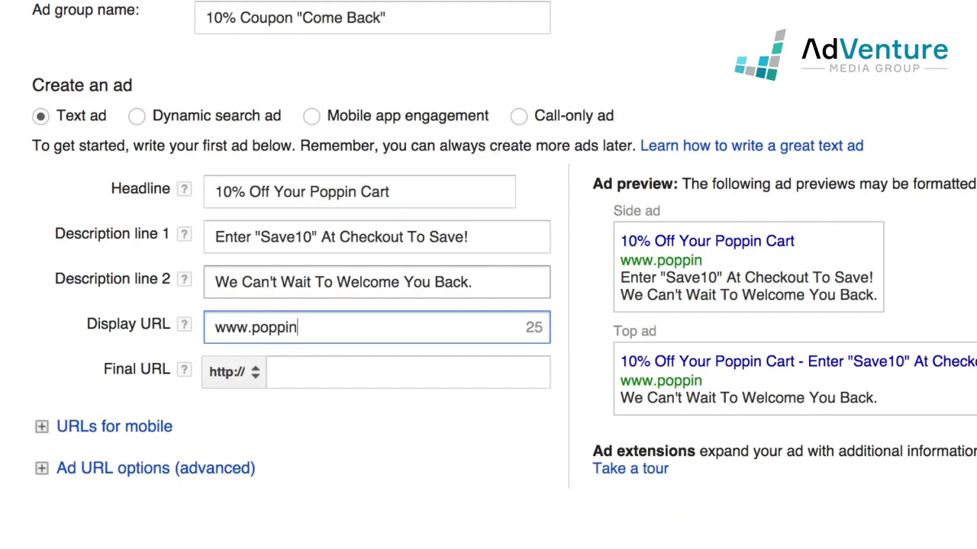
pyautogui.write('.com/')
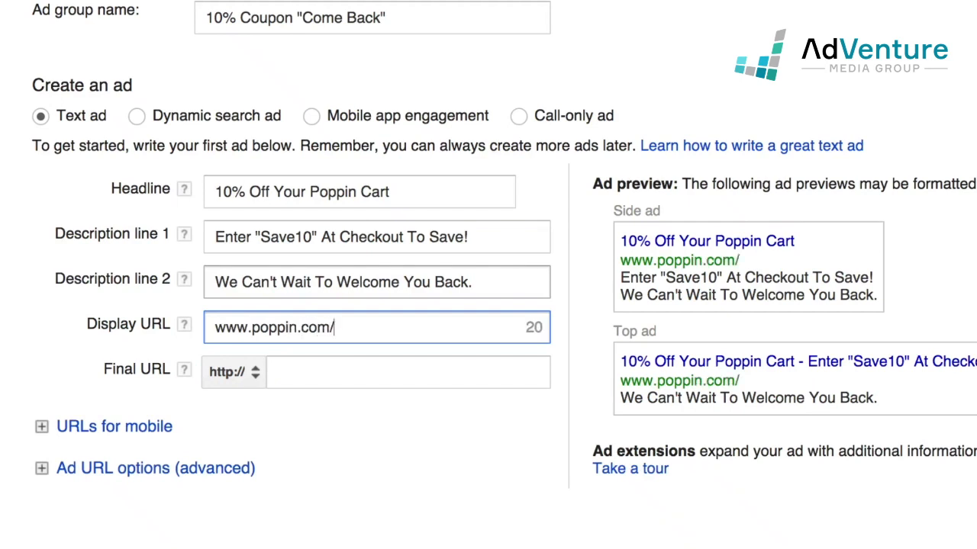
pyautogui.write('save')
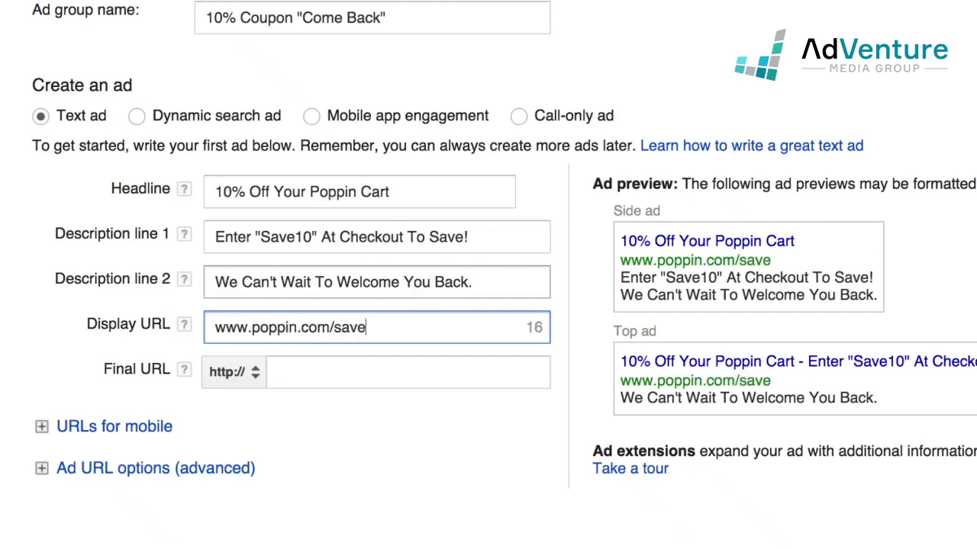
pyautogui.write('-10')
pyautogui.press('Tab')
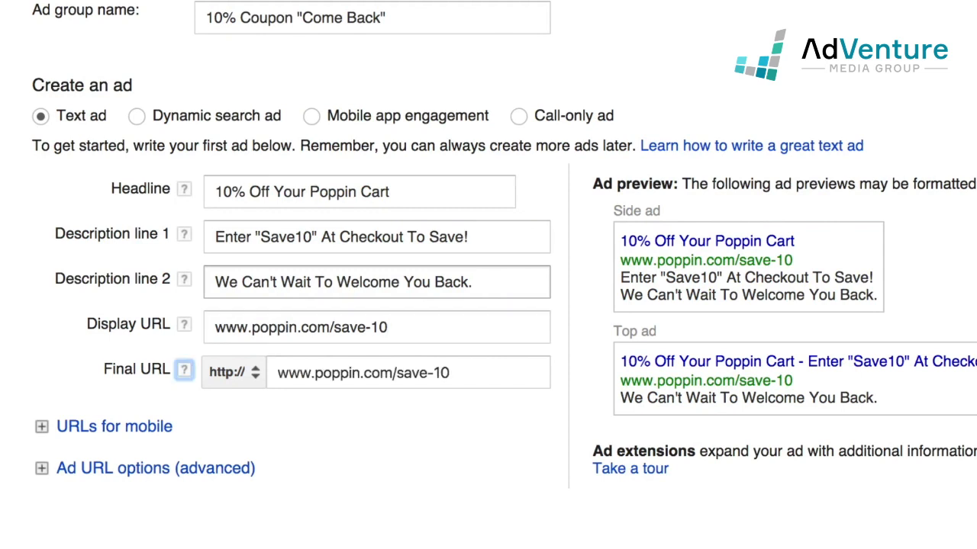
pyautogui.click(427, 365)
pyautogui.moveTo(398, 374); pyautogui.dragTo(467, 382)
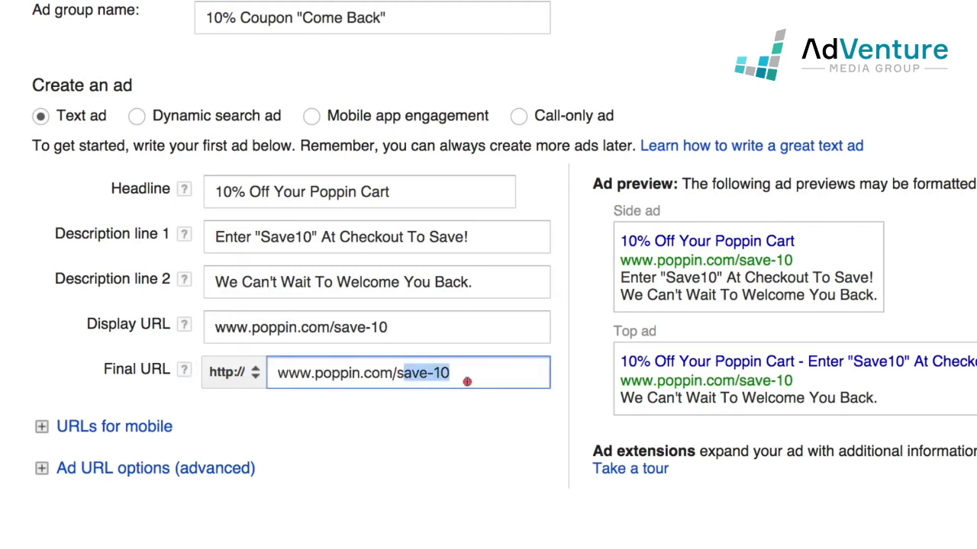
pyautogui.press('BackSpace')
pyautogui.press('BackSpace')
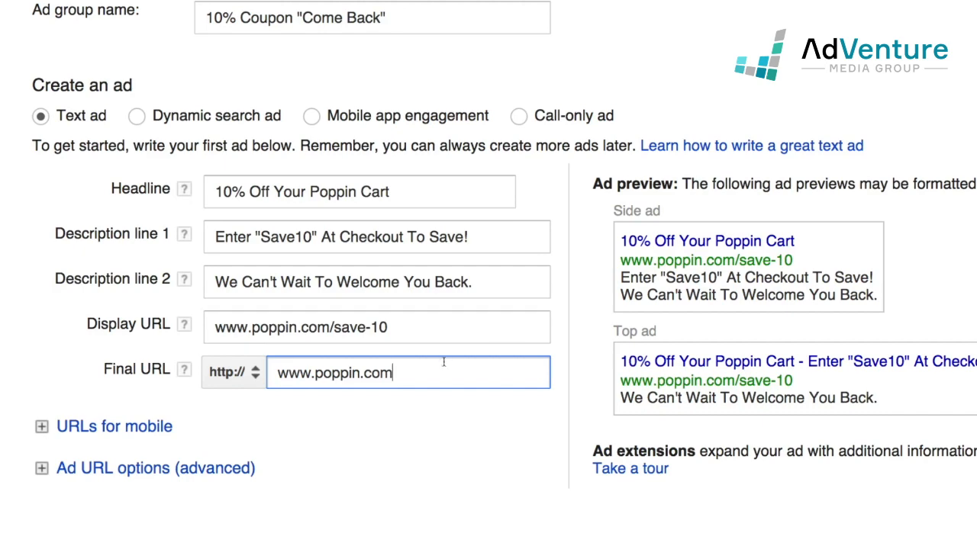
# - Look through the suggested desk and office furniture keywords for the ad group
pyautogui.scroll(-5, 448, 359)
pyautogui.scroll(-8, 451, 371)
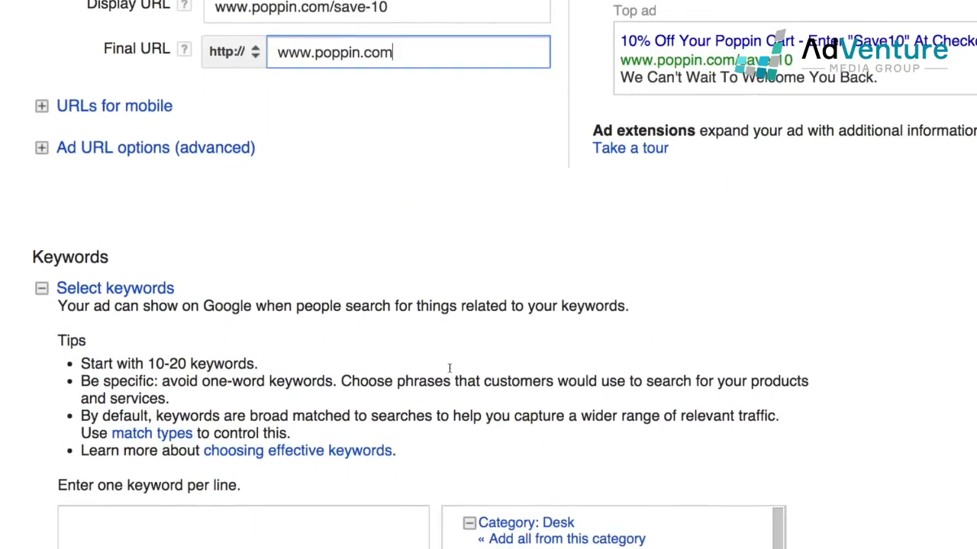
pyautogui.scroll(-3, 758, 380)
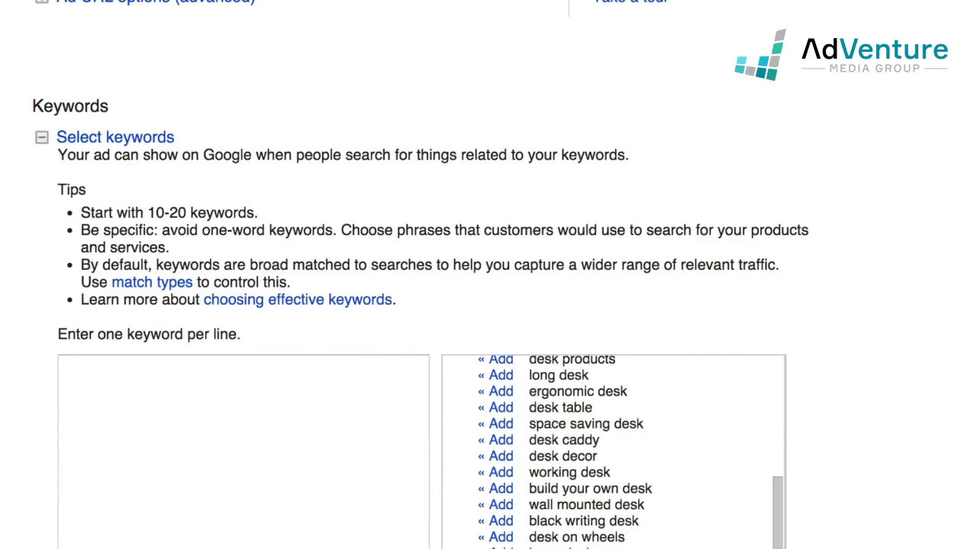
pyautogui.scroll(-4, 801, 343)
pyautogui.click(775, 358)
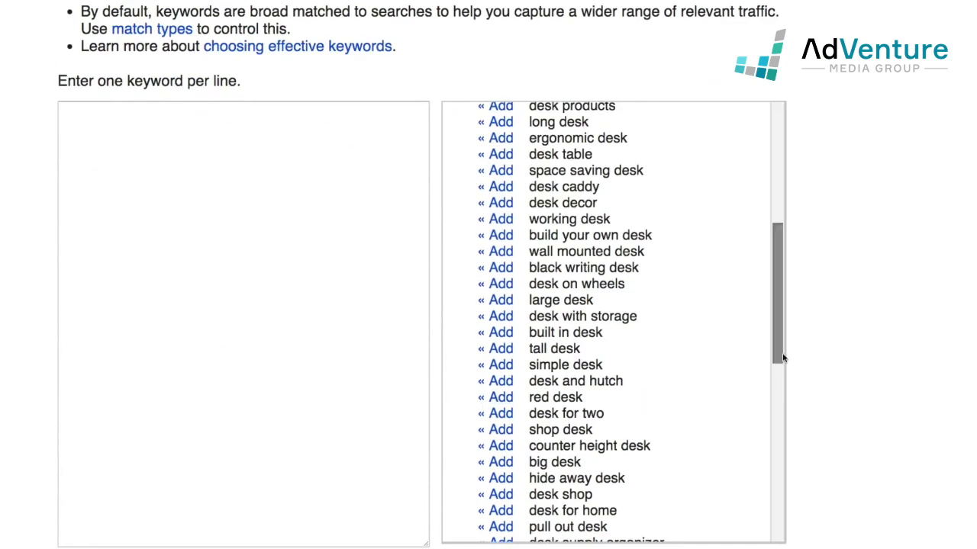
pyautogui.click(215, 267)
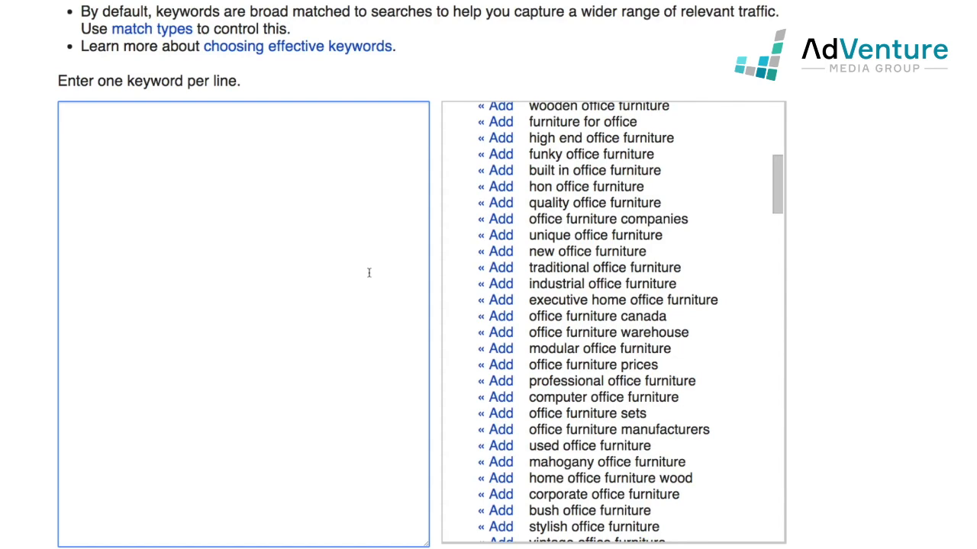
pyautogui.scroll(2, 368, 272)
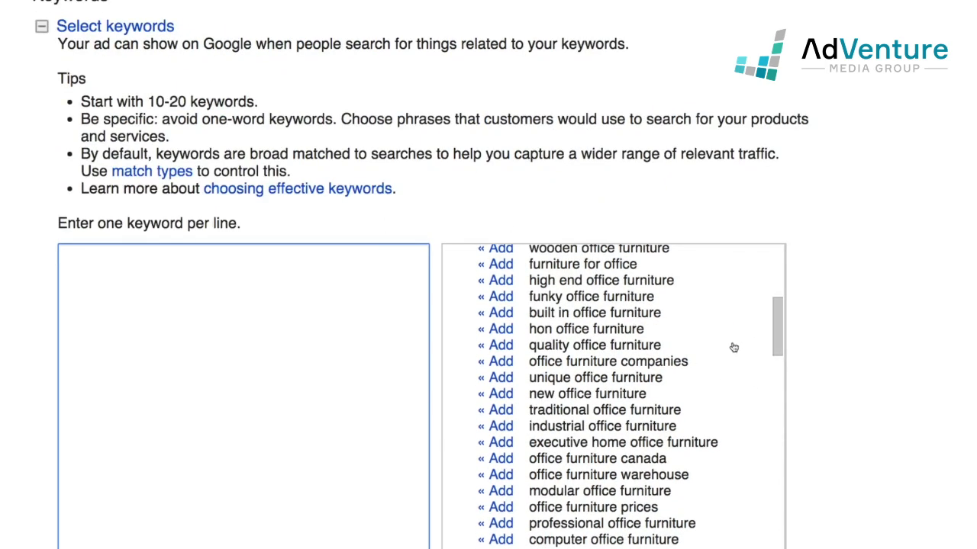
pyautogui.moveTo(778, 345); pyautogui.dragTo(793, 266)
pyautogui.scroll(-2, 373, 303)
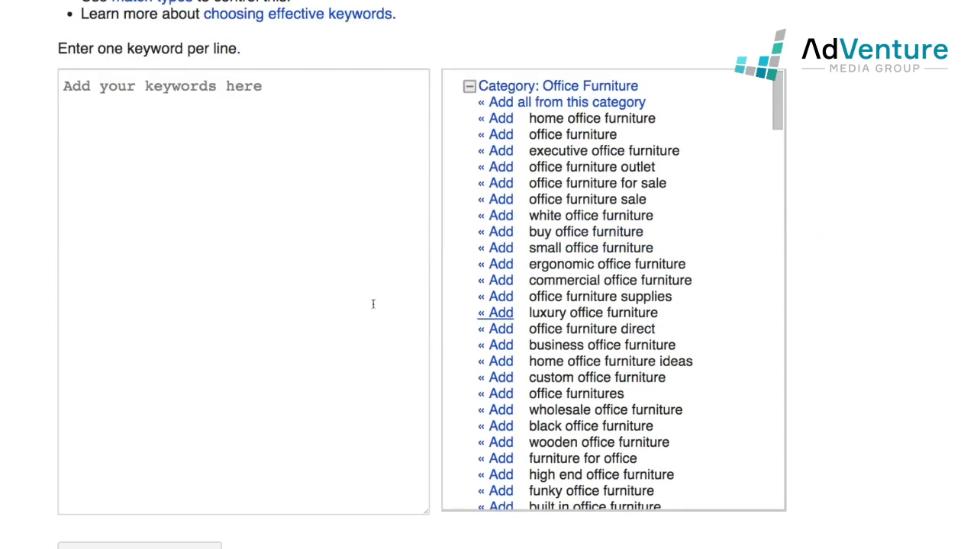
# - Enter the phrase match keyword "office chairs" and the modified broad match keyword +office +chairs for the ad group
pyautogui.click(373, 304)
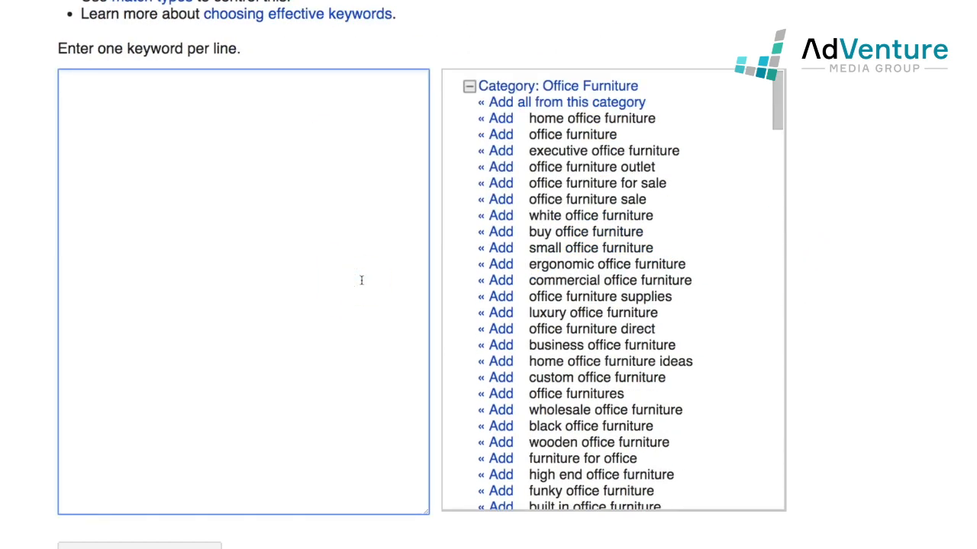
pyautogui.write('"office chairs"')
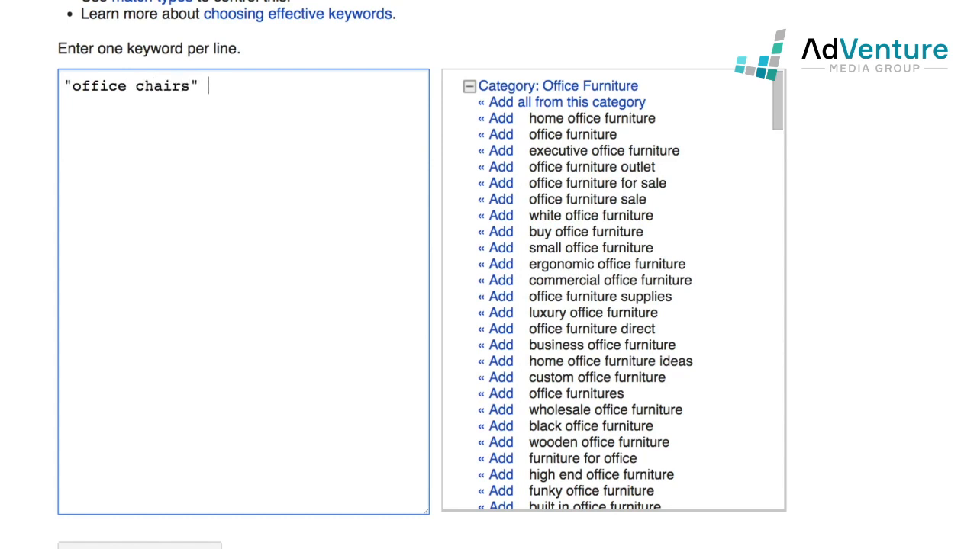
pyautogui.press('Return')
pyautogui.write('+office +chairs')
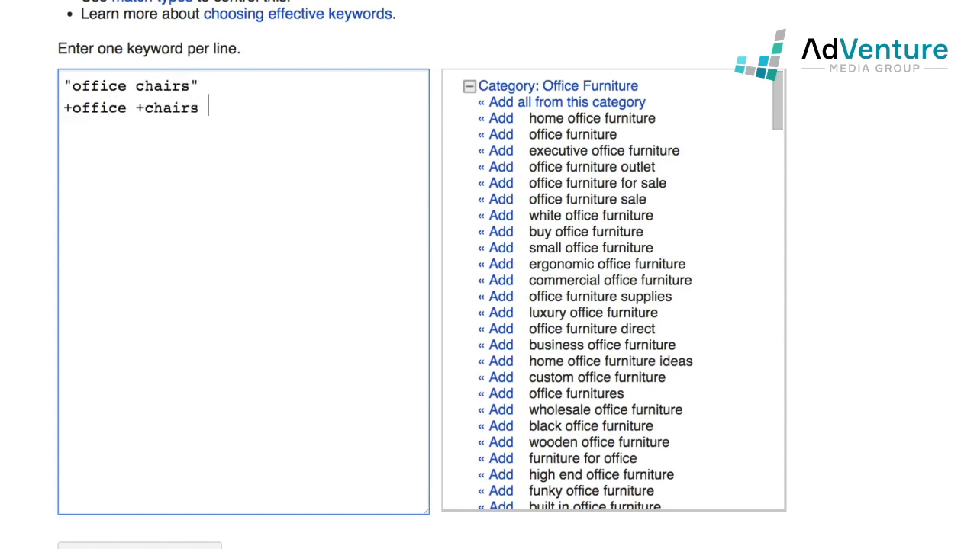
# - Add the broad match keyword buy file cabinets online on a new line of the keyword list
pyautogui.press('Return')
pyautogui.write('buy file cani')
pyautogui.press('BackSpace')
pyautogui.press('BackSpace')
pyautogui.write('vi')
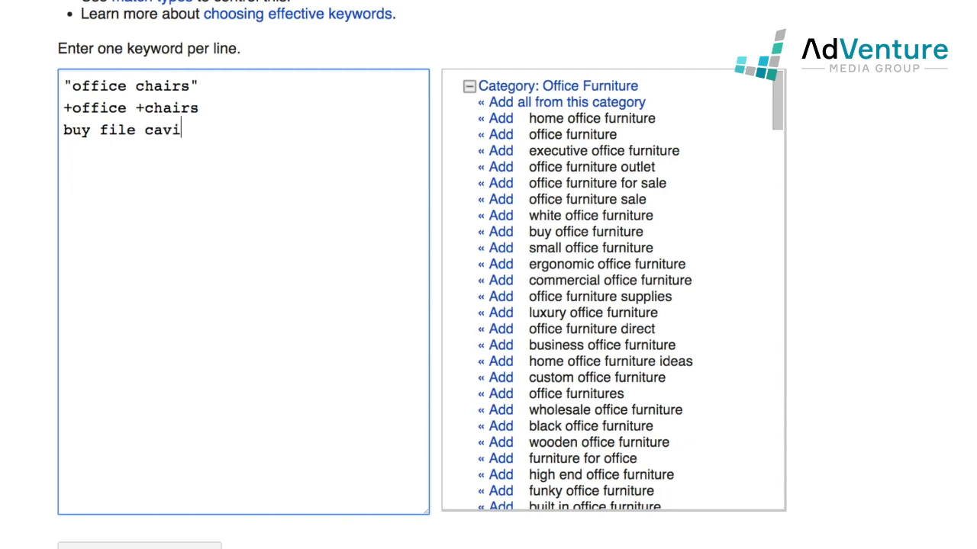
pyautogui.press('BackSpace')
pyautogui.press('BackSpace')
pyautogui.write('binets online')
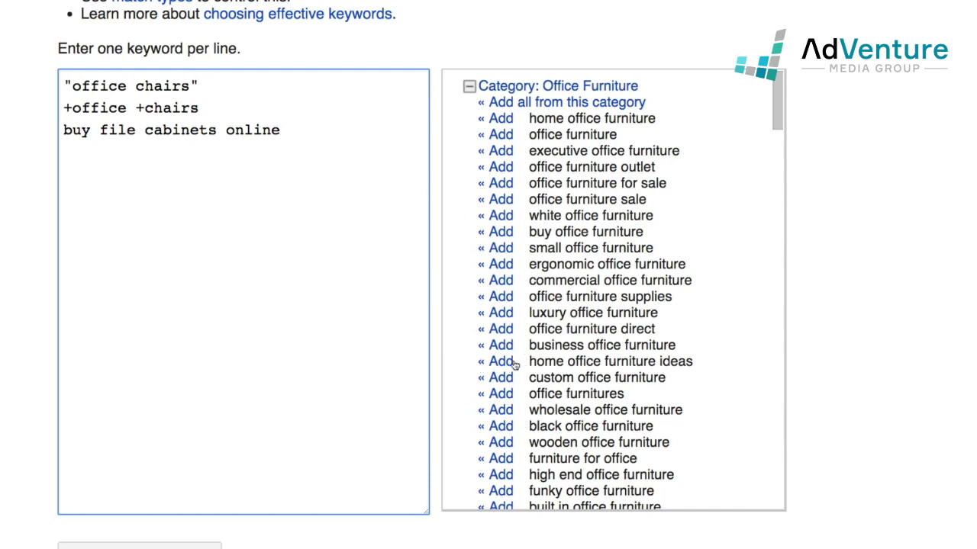
# - Add the suggested keywords executive office furniture, office furniture, home office furniture, buy office furniture and ergonomic office furniture
pyautogui.click(503, 152)
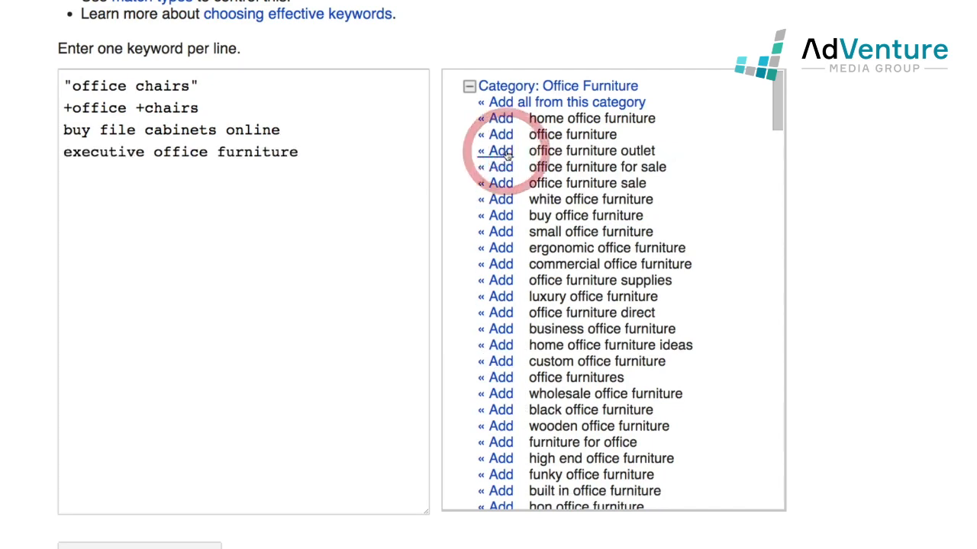
pyautogui.click(503, 133)
pyautogui.click(504, 120)
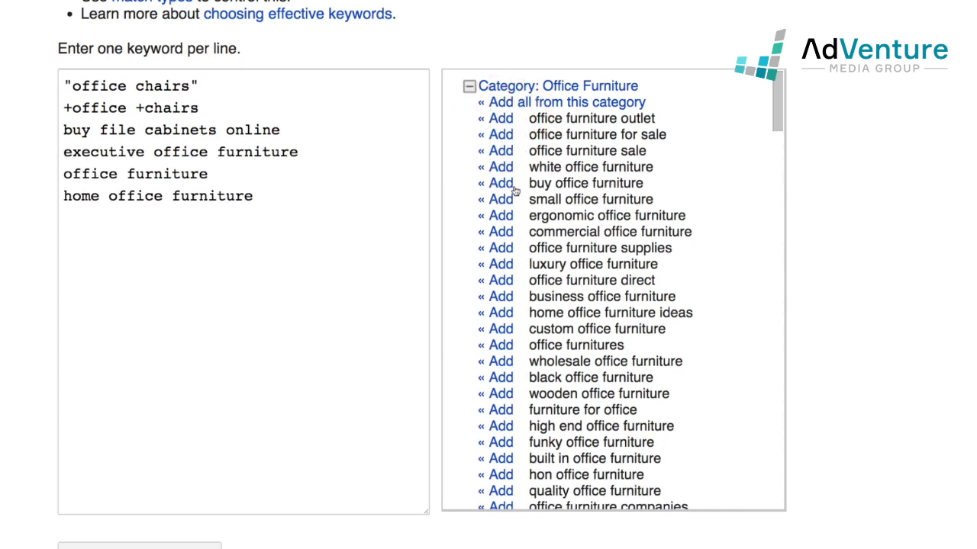
pyautogui.click(508, 187)
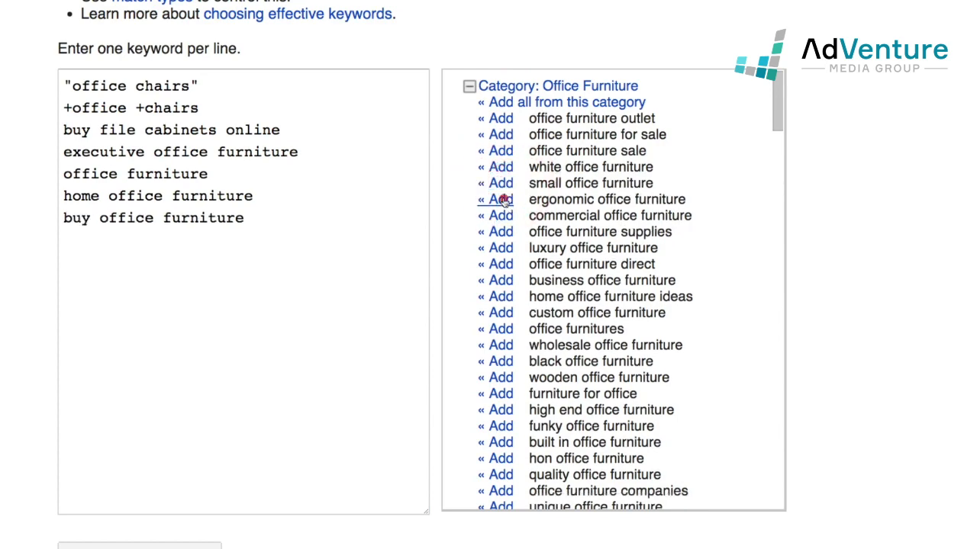
pyautogui.click(509, 199)
# - Save the new ad group with its ad and keywords, keeping the default bid of $4.00
pyautogui.scroll(-3, 385, 283)
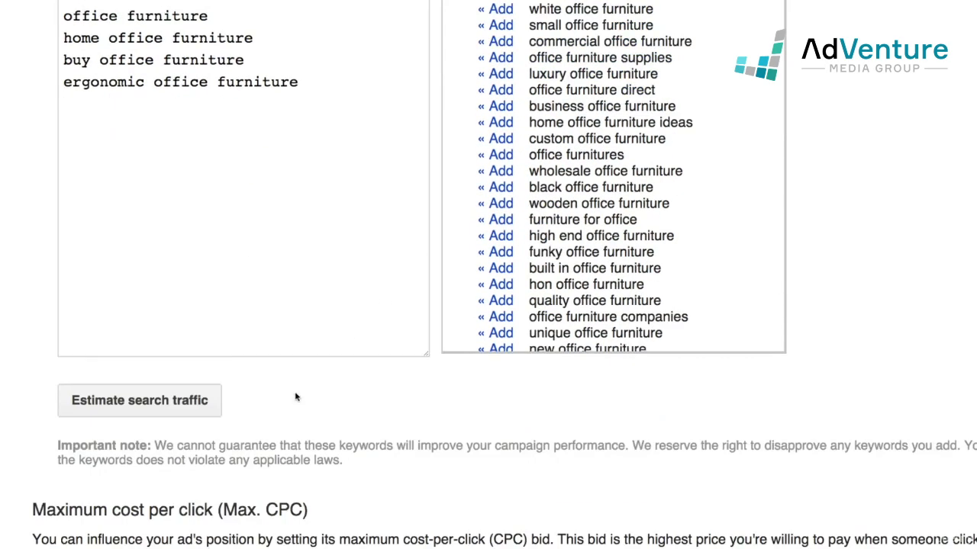
pyautogui.scroll(1, 329, 395)
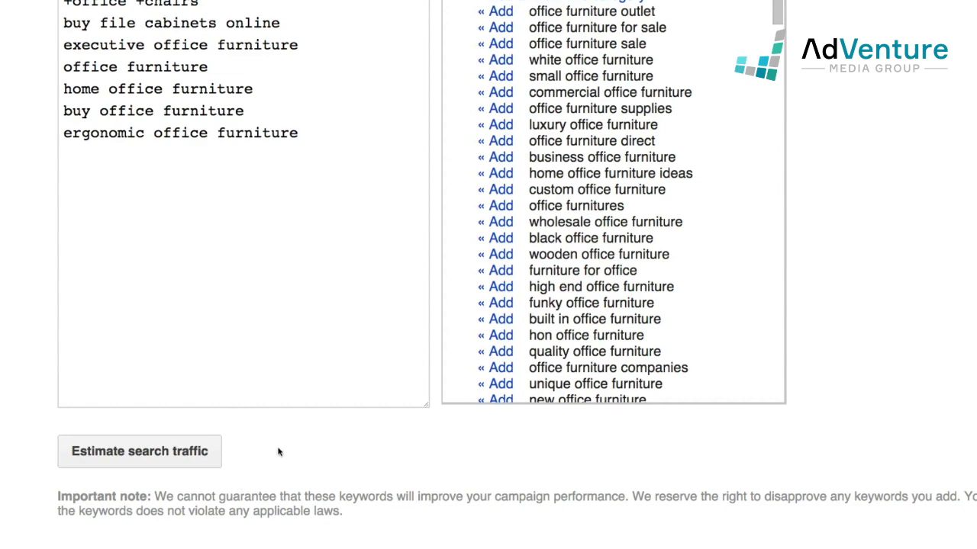
pyautogui.scroll(-5, 393, 468)
pyautogui.scroll(-4, 390, 467)
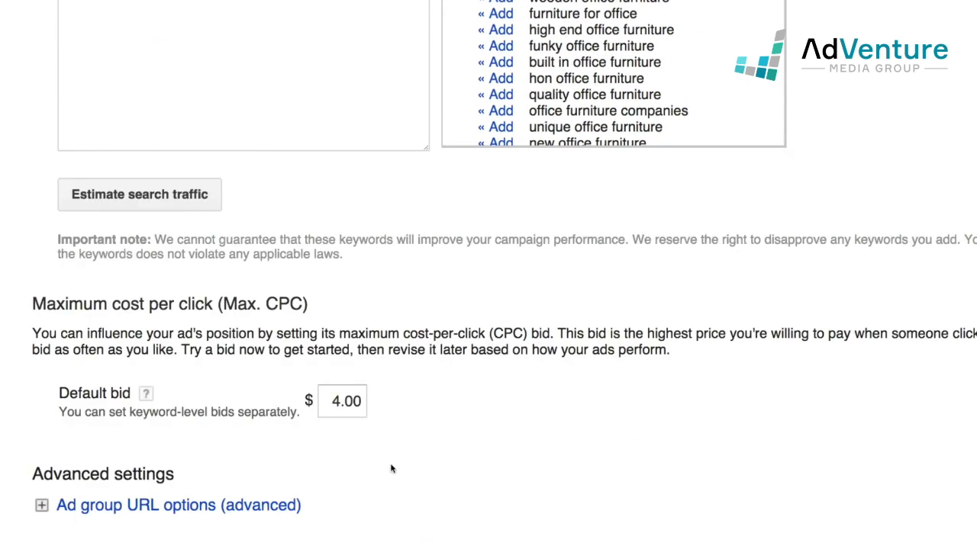
pyautogui.click(122, 506)
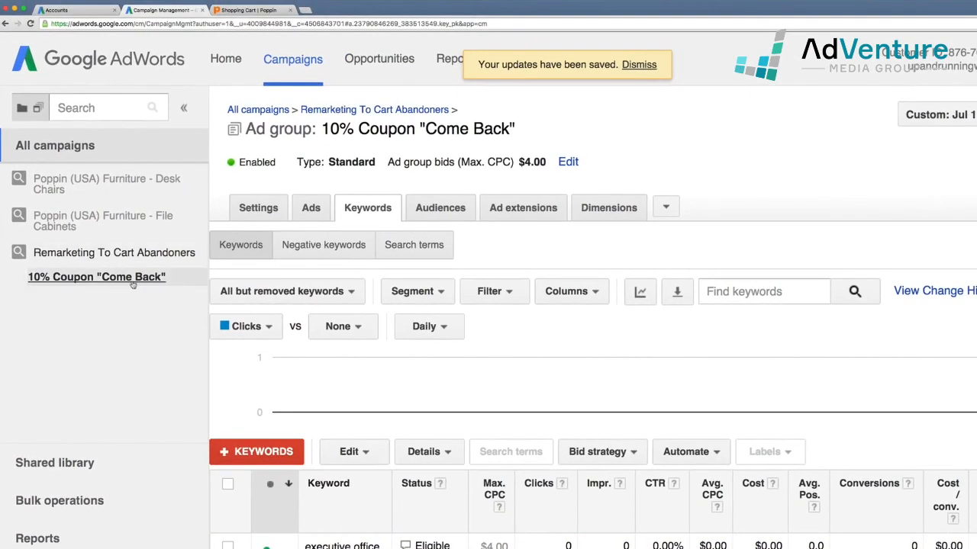
# - Open the Remarketing To Cart Abandoners campaign, and review the keyword list of its 10% Coupon "Come Back" ad group
pyautogui.click(127, 254)
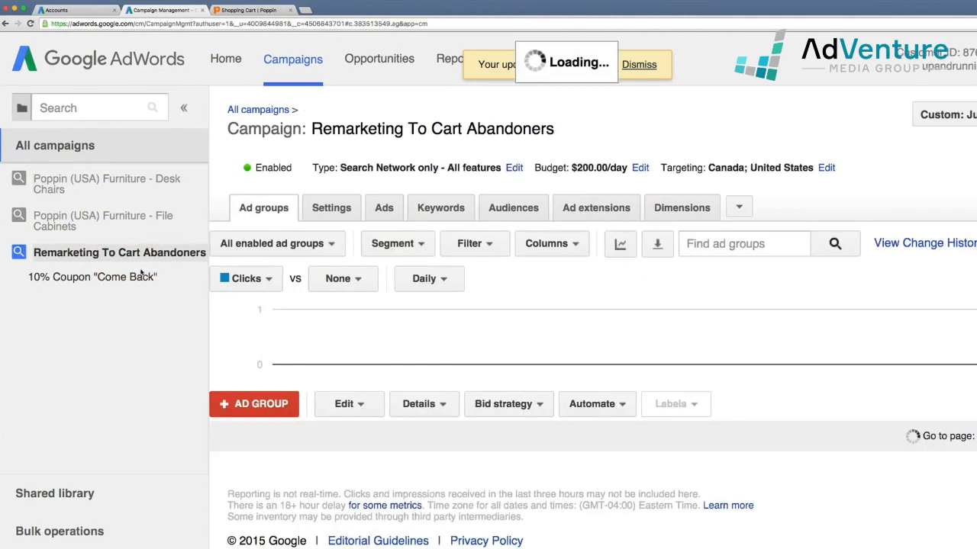
pyautogui.click(101, 277)
pyautogui.scroll(-3, 360, 344)
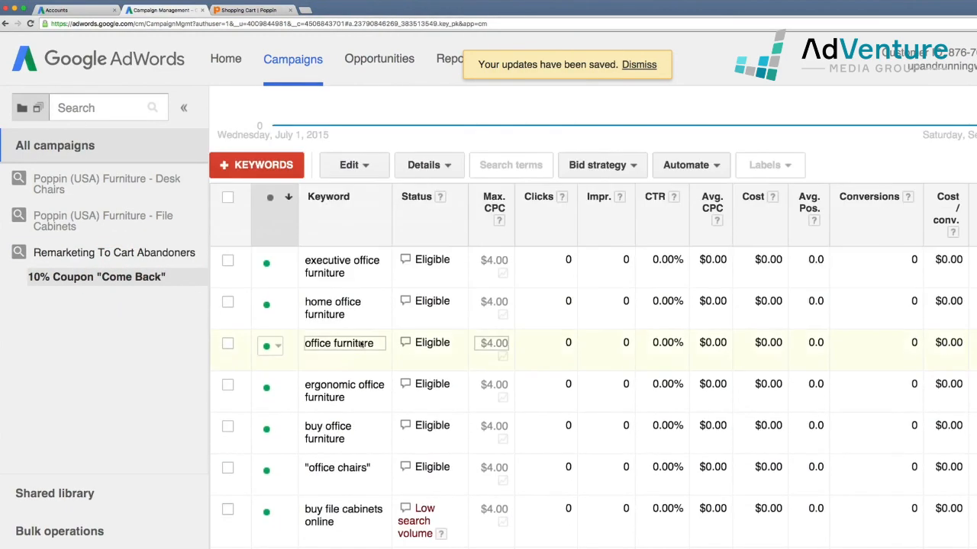
pyautogui.scroll(3, 361, 344)
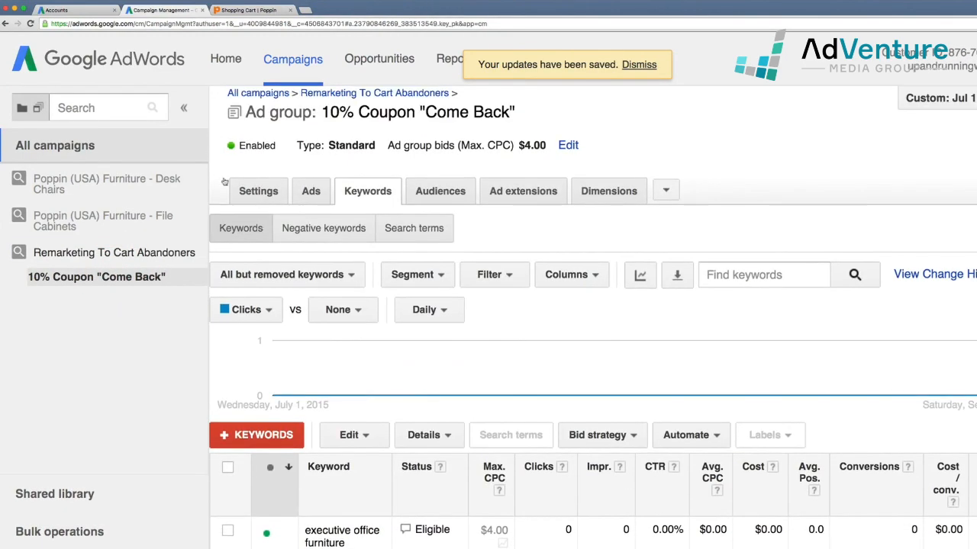
pyautogui.scroll(1, 341, 255)
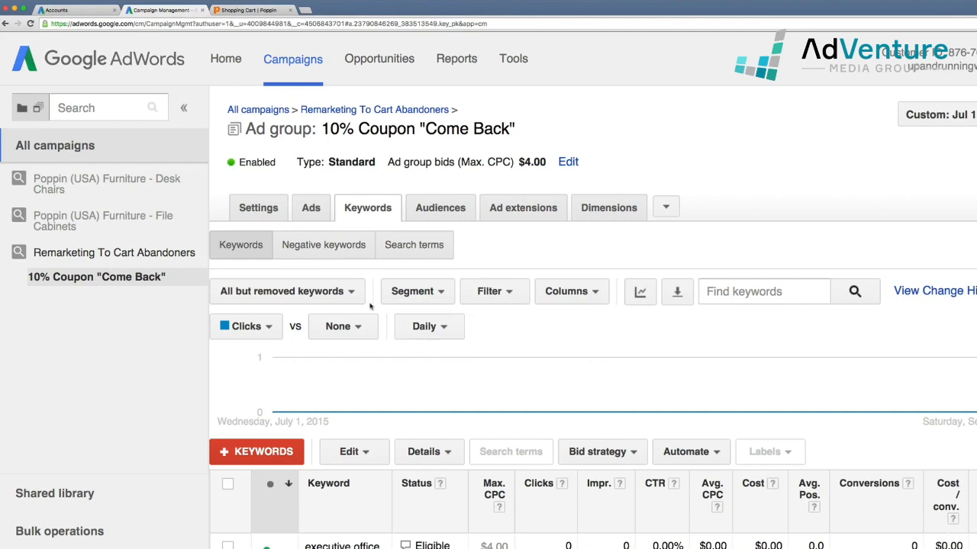
pyautogui.click(231, 161)
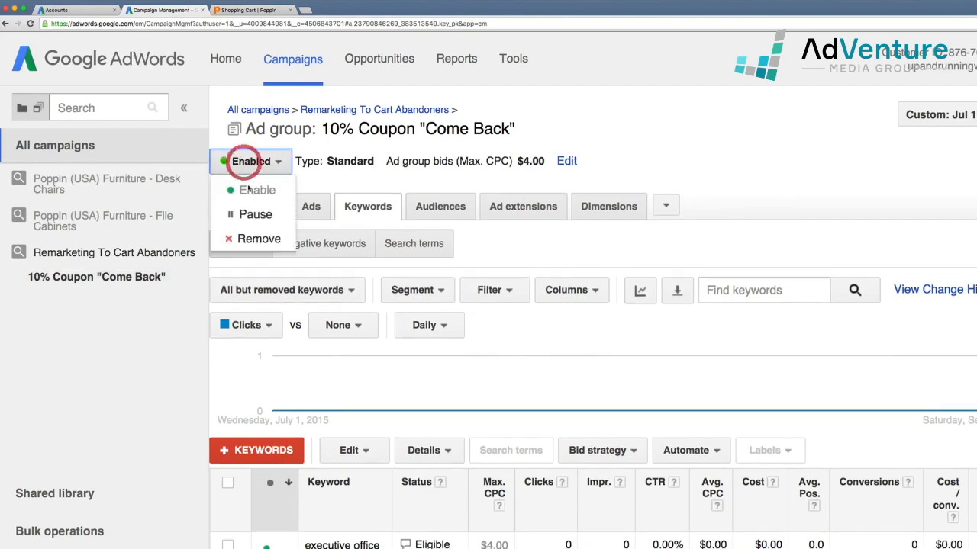
pyautogui.click(252, 214)
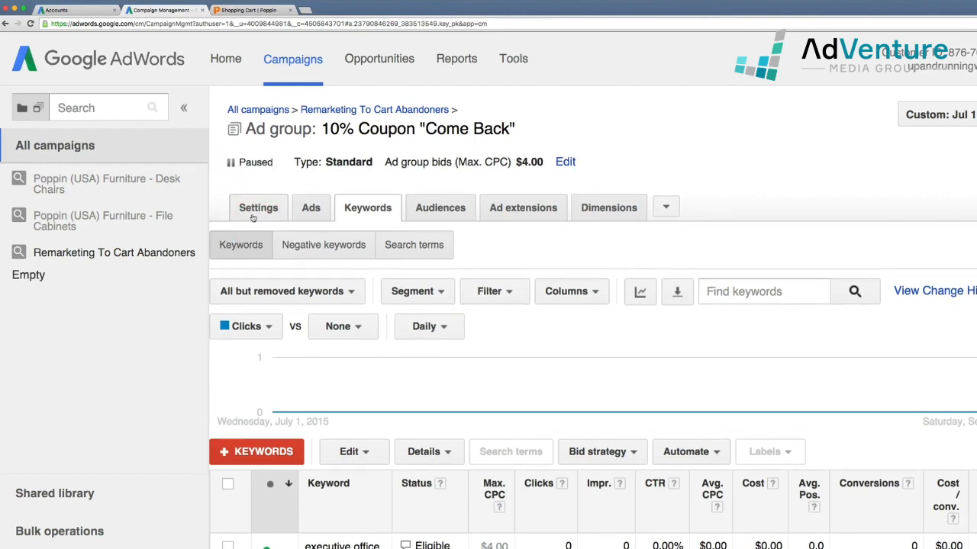
pyautogui.click(246, 162)
pyautogui.click(260, 189)
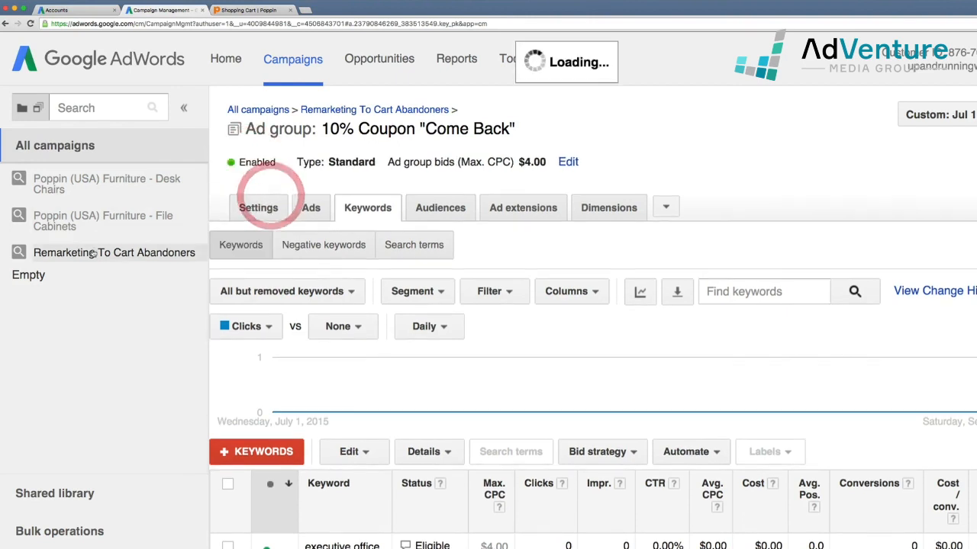
# - Pause the whole Remarketing To Cart Abandoners campaign
pyautogui.click(92, 254)
pyautogui.click(271, 203)
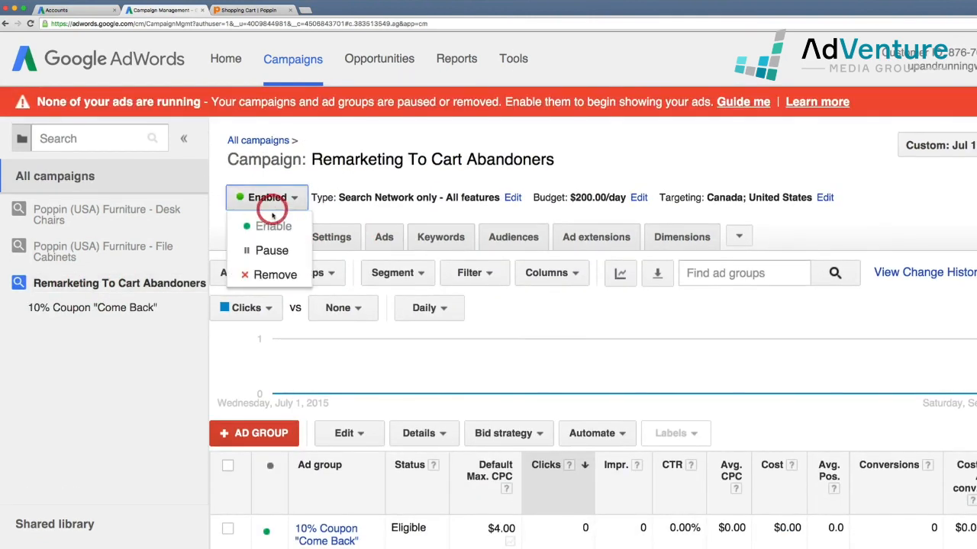
pyautogui.click(272, 250)
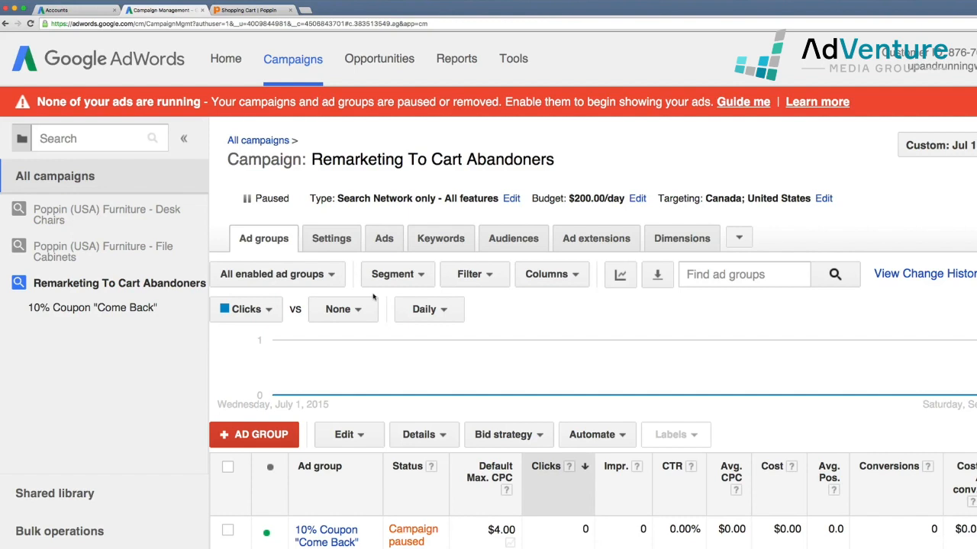
# - Start adding remarketing to the Remarketing To Cart Abandoners campaign's audiences, choosing the 10% Coupon "Come Back" ad group
pyautogui.click(496, 243)
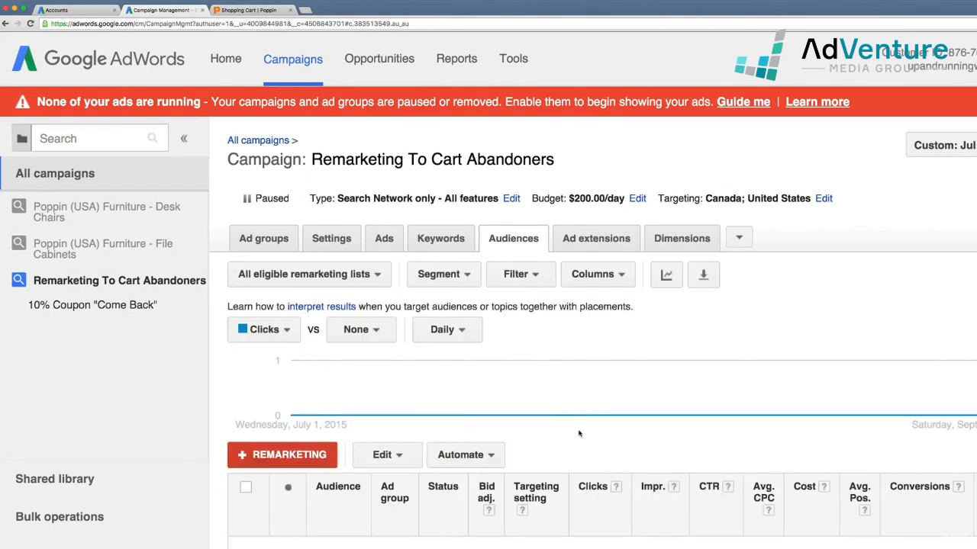
pyautogui.scroll(-2, 569, 414)
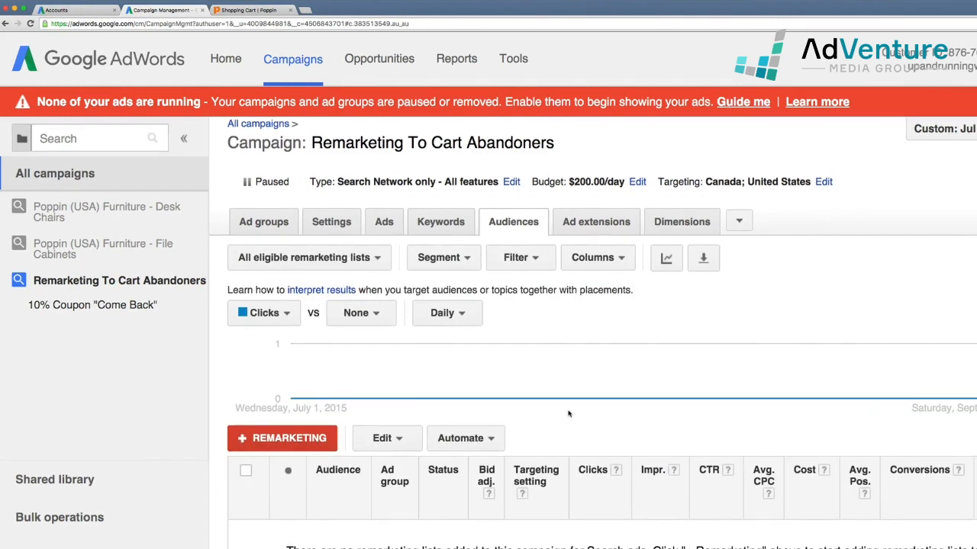
pyautogui.scroll(-2, 573, 408)
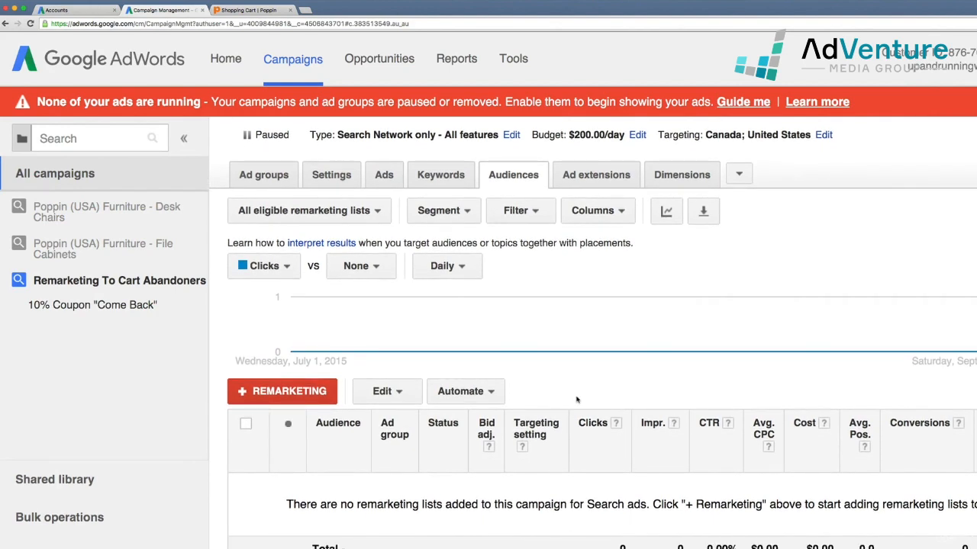
pyautogui.click(290, 396)
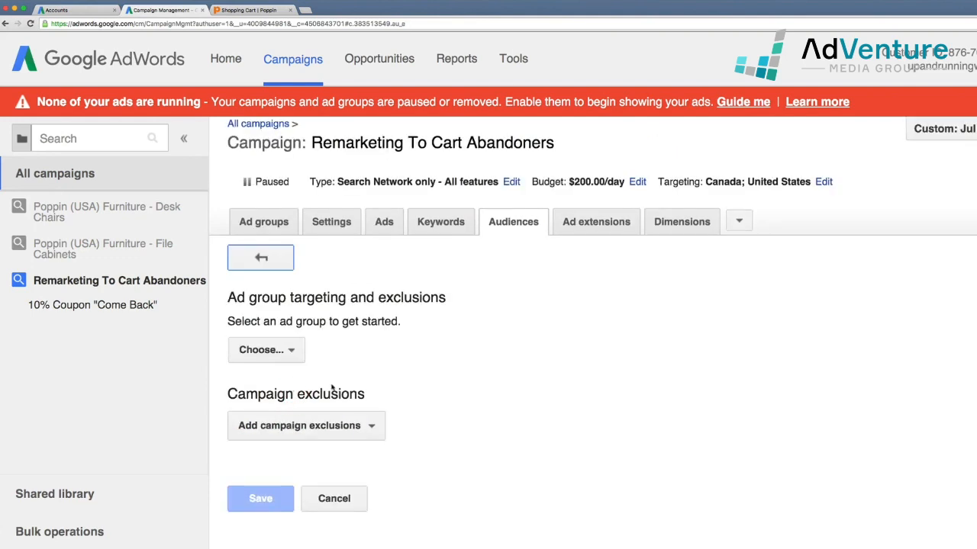
pyautogui.scroll(-1, 332, 388)
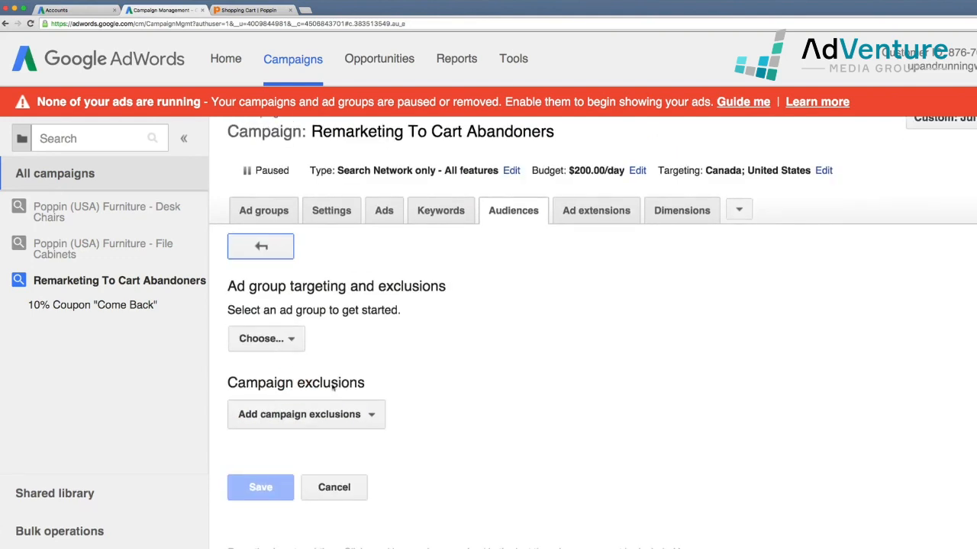
pyautogui.click(261, 342)
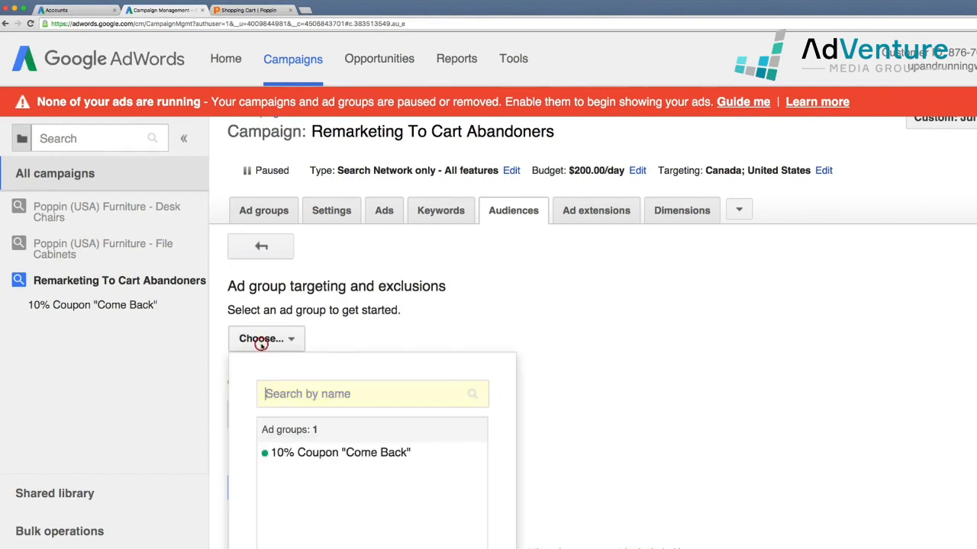
pyautogui.click(334, 455)
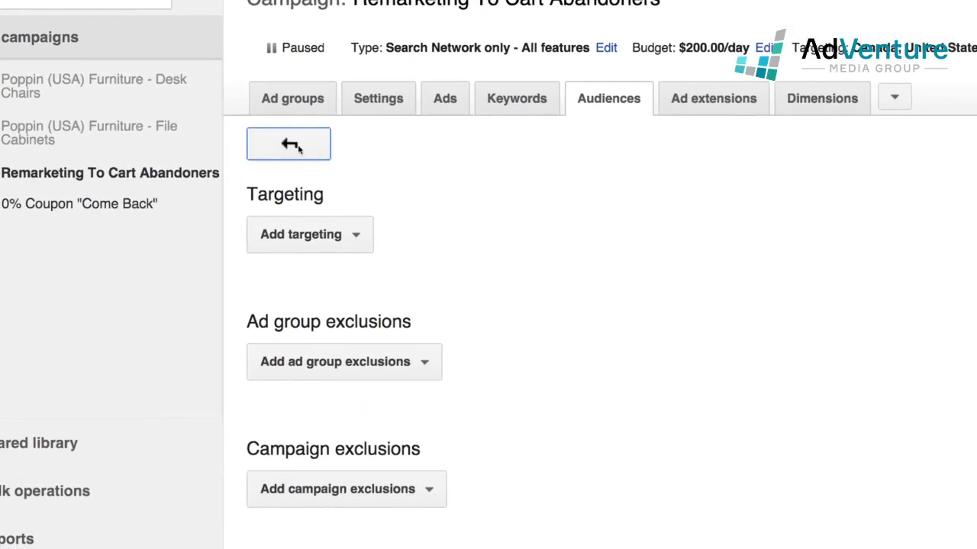
# - Add interests and remarketing targeting to the ad group, selecting the Cart Abandoners remarketing list
pyautogui.click(300, 287)
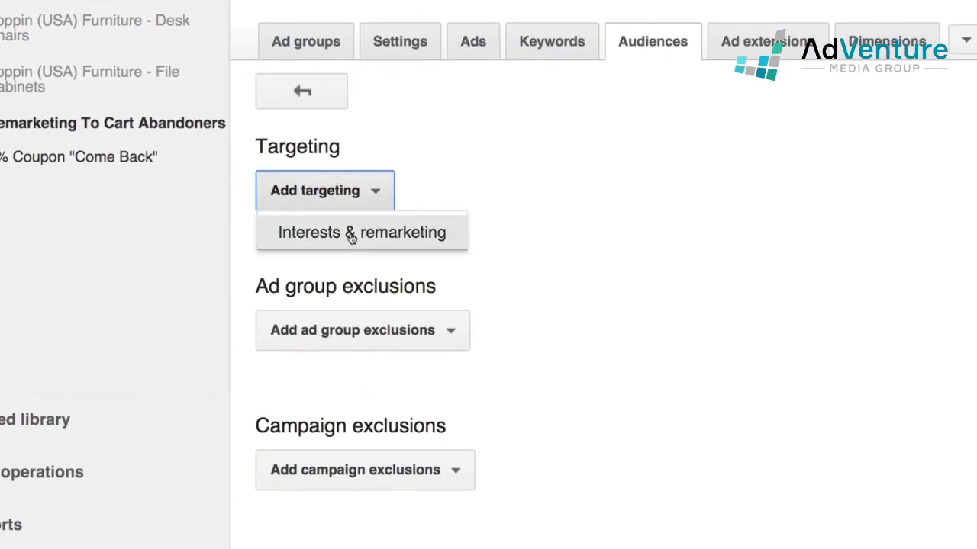
pyautogui.click(351, 237)
pyautogui.scroll(-1, 498, 231)
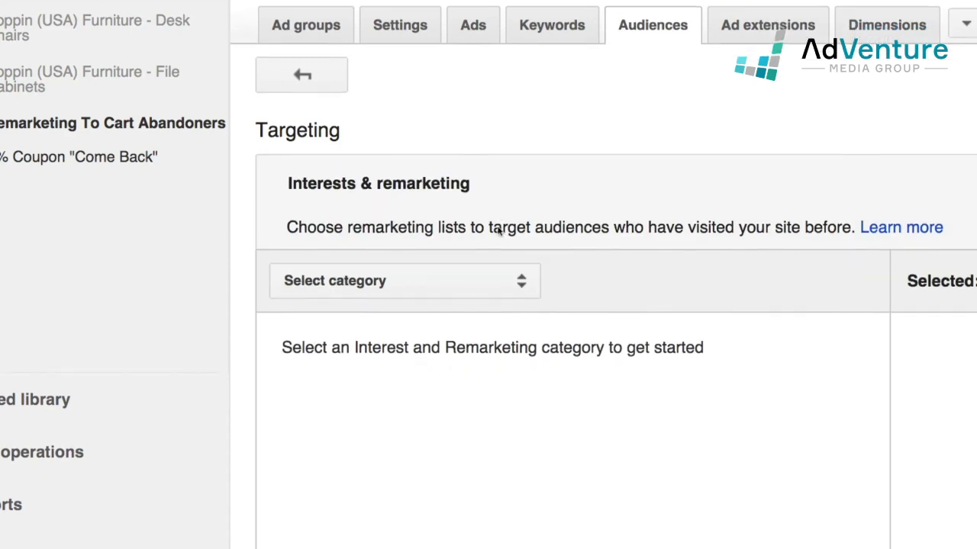
pyautogui.click(485, 283)
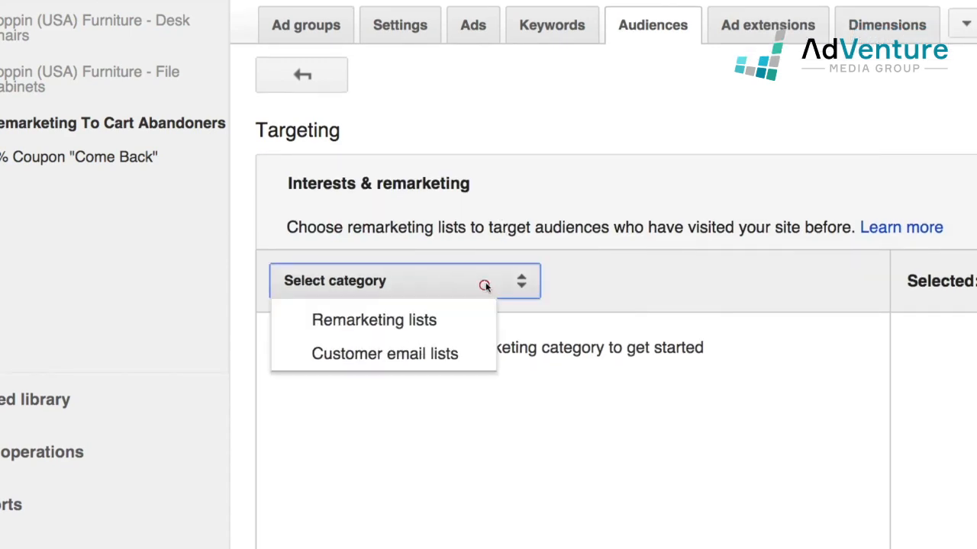
pyautogui.click(468, 319)
pyautogui.scroll(-2, 535, 325)
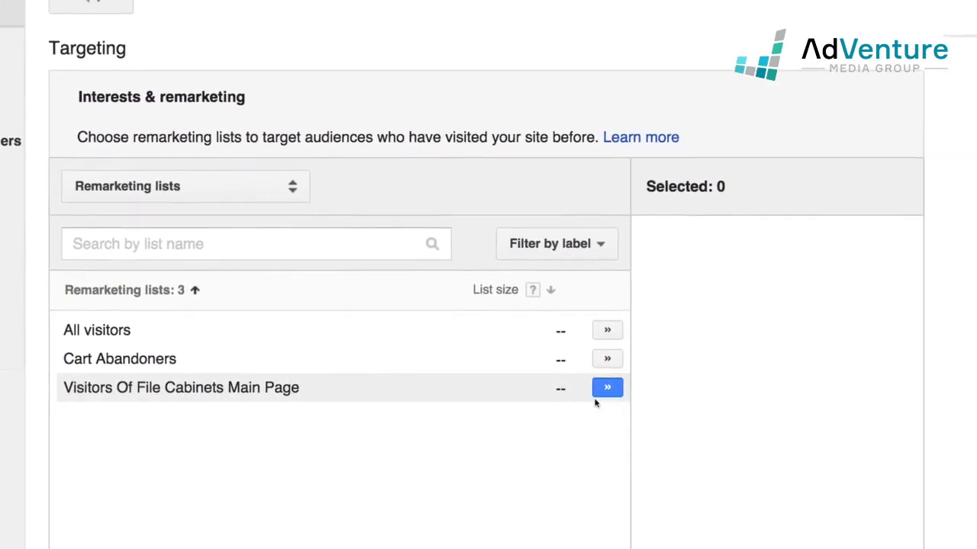
pyautogui.click(579, 362)
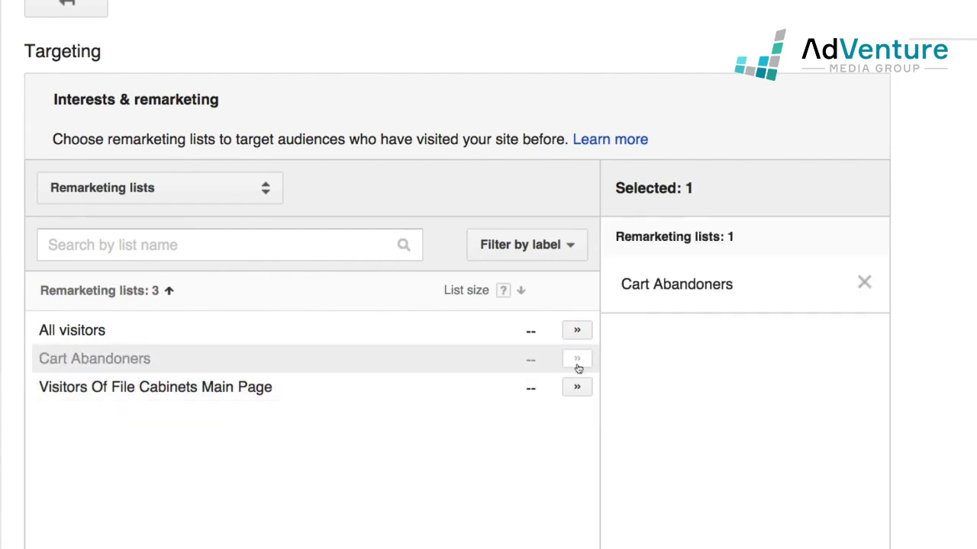
# - Set the Cart Abandoners list targeting to Target and bid, and save the ad group's audience
pyautogui.scroll(-5, 475, 474)
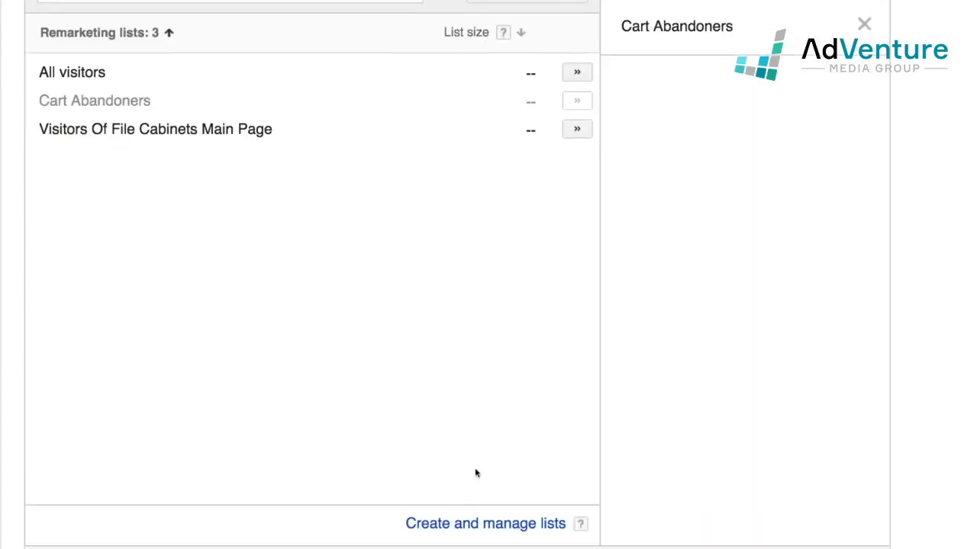
pyautogui.scroll(-2, 267, 454)
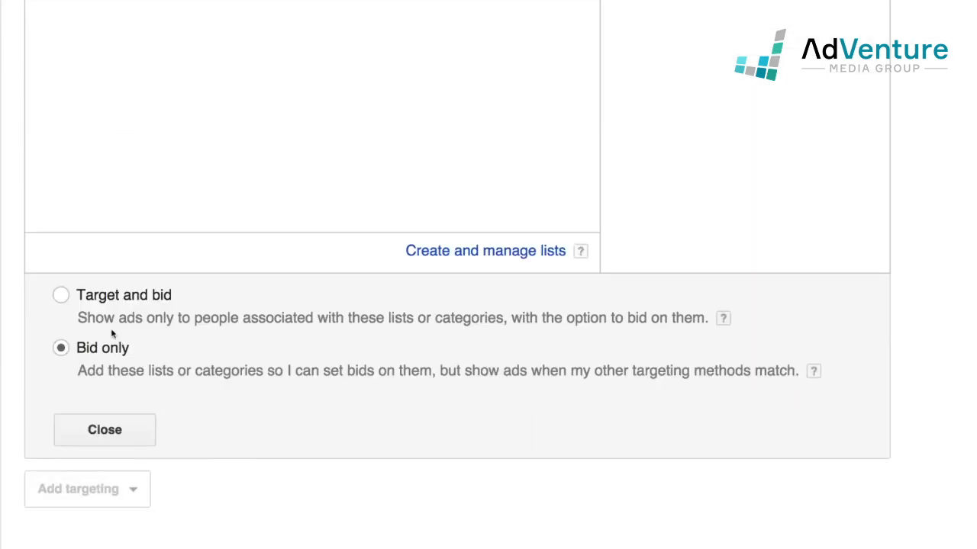
pyautogui.click(61, 297)
pyautogui.click(126, 430)
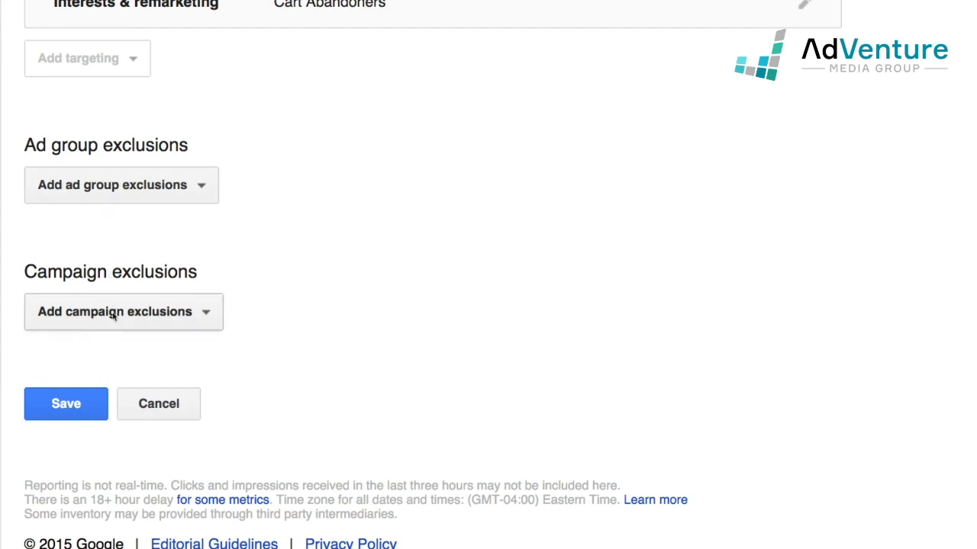
pyautogui.click(85, 402)
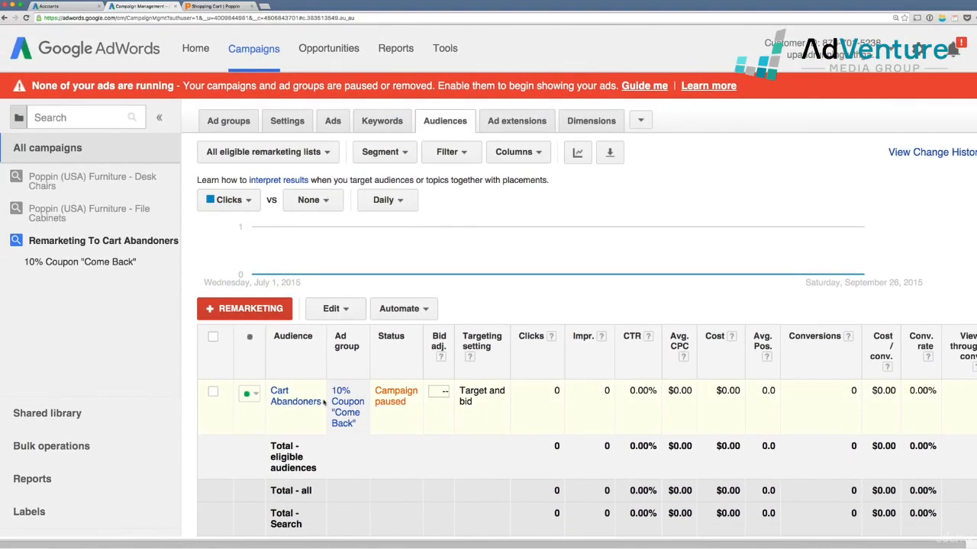
pyautogui.scroll(1, 396, 367)
pyautogui.scroll(1, 396, 367)
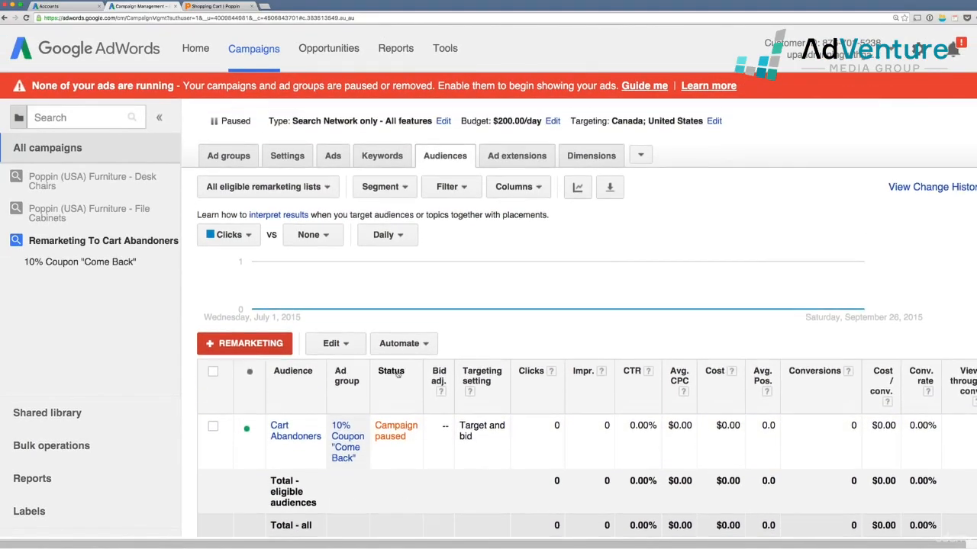
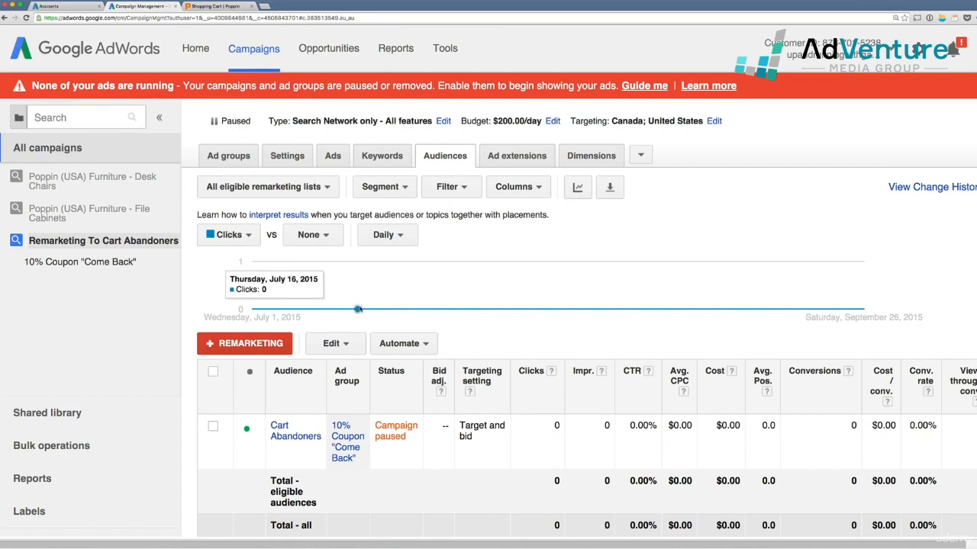
pyautogui.scroll(2, 373, 330)
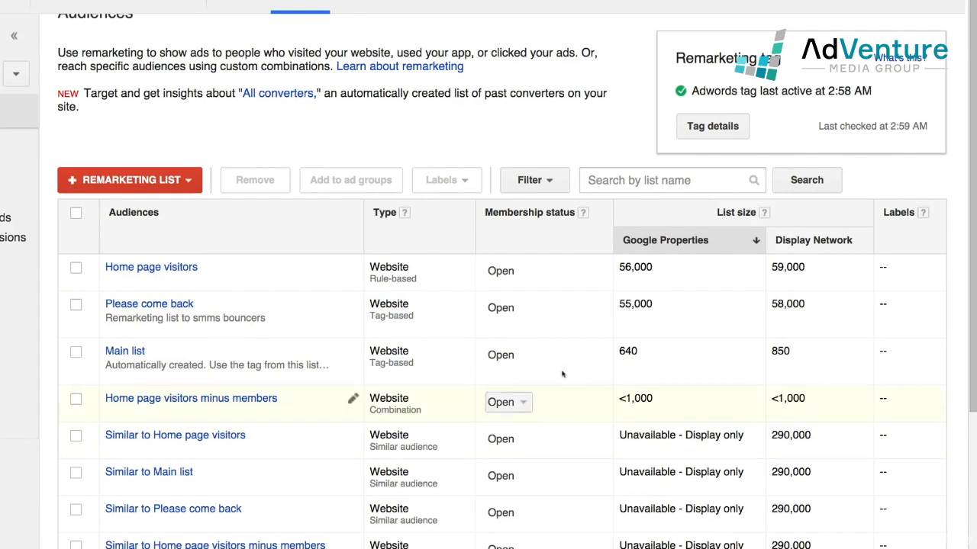
# - Review the shared library's remarketing lists in the other account, comparing their types and list sizes for Google Properties and the Display Network
pyautogui.scroll(-1, 493, 367)
pyautogui.scroll(-1, 493, 367)
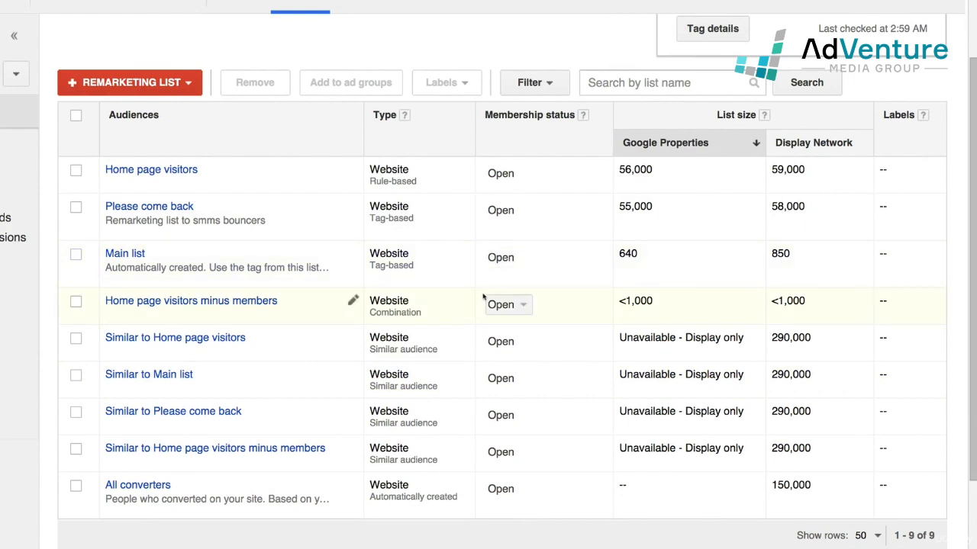
pyautogui.scroll(1, 482, 296)
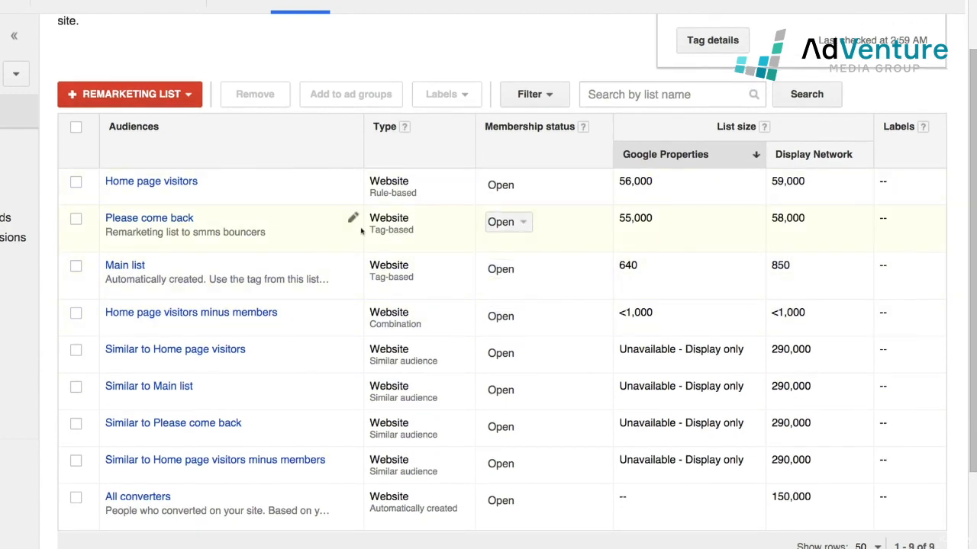
pyautogui.scroll(1, 362, 233)
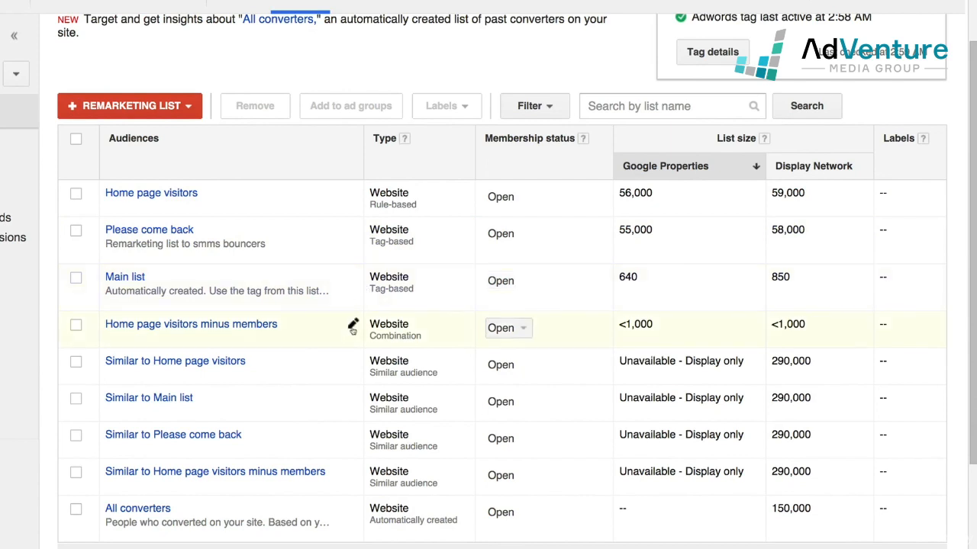
pyautogui.scroll(1, 352, 328)
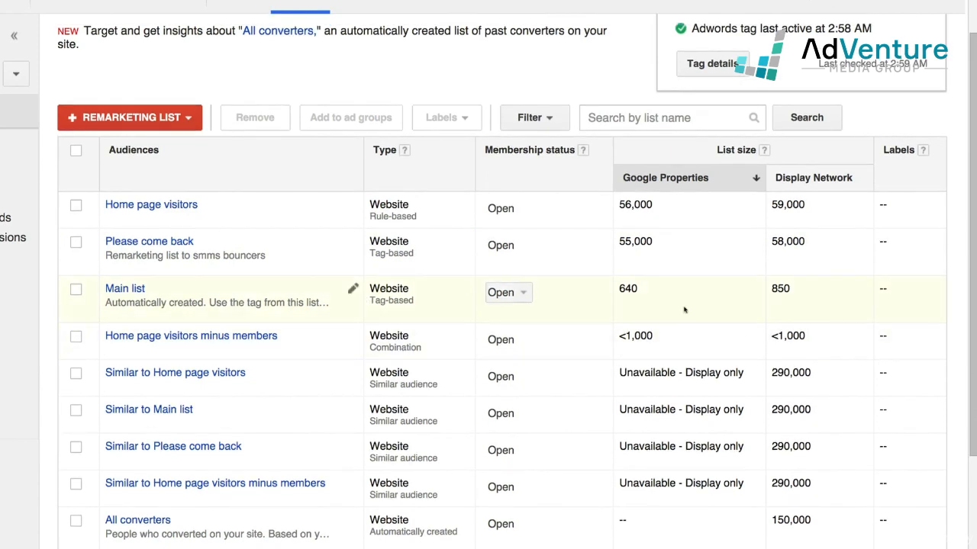
pyautogui.scroll(1, 685, 309)
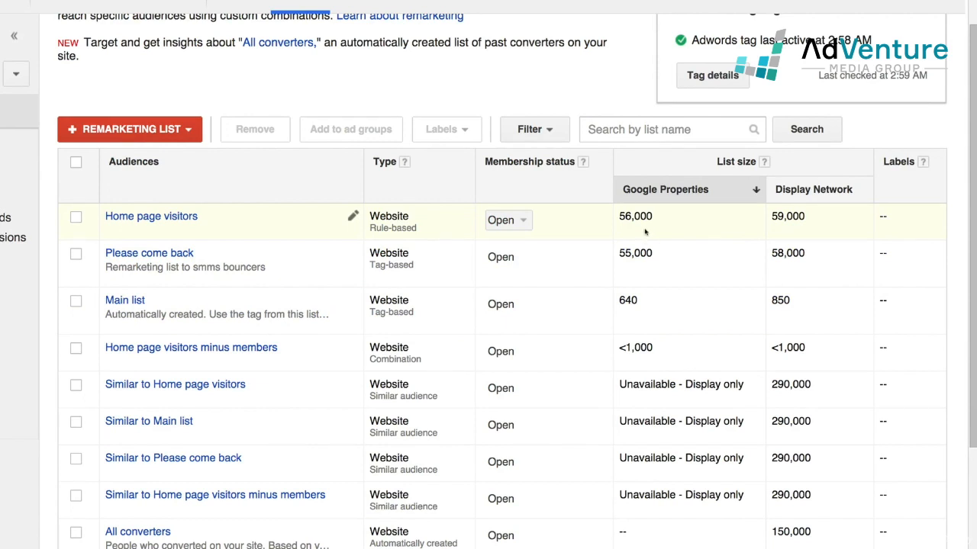
pyautogui.moveTo(771, 216); pyautogui.dragTo(810, 219)
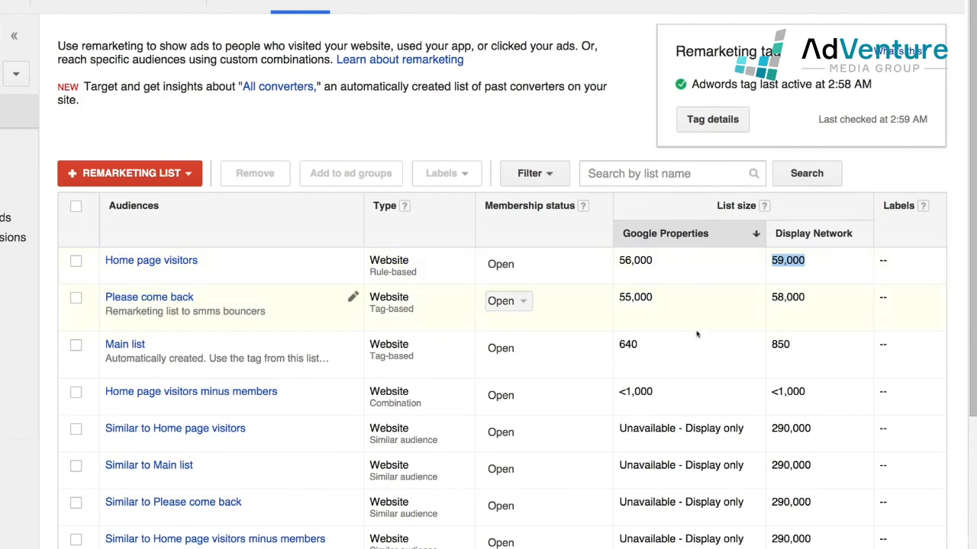
# - Open the Home page visitors remarketing list and examine its summary and top audience insights
pyautogui.click(139, 261)
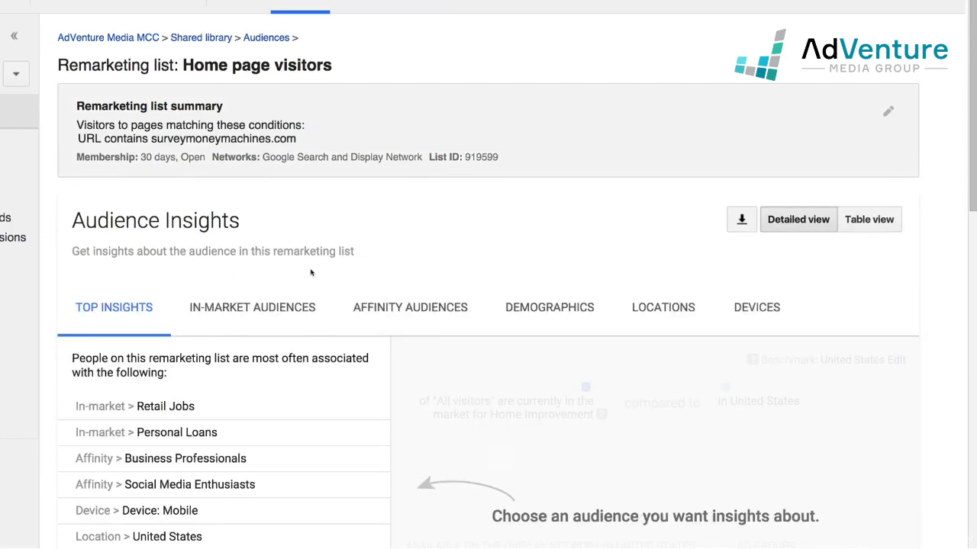
pyautogui.scroll(-2, 313, 269)
pyautogui.scroll(-2, 312, 267)
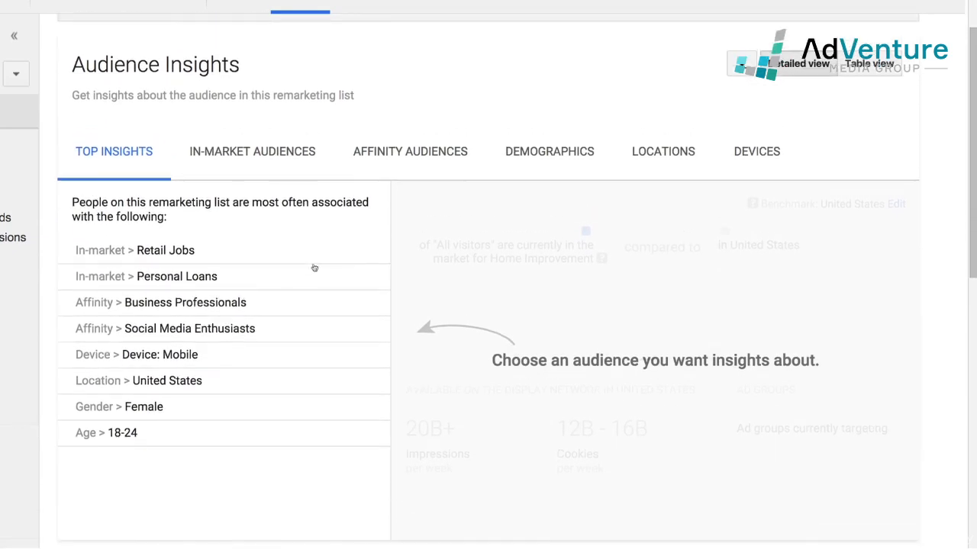
pyautogui.scroll(1, 314, 267)
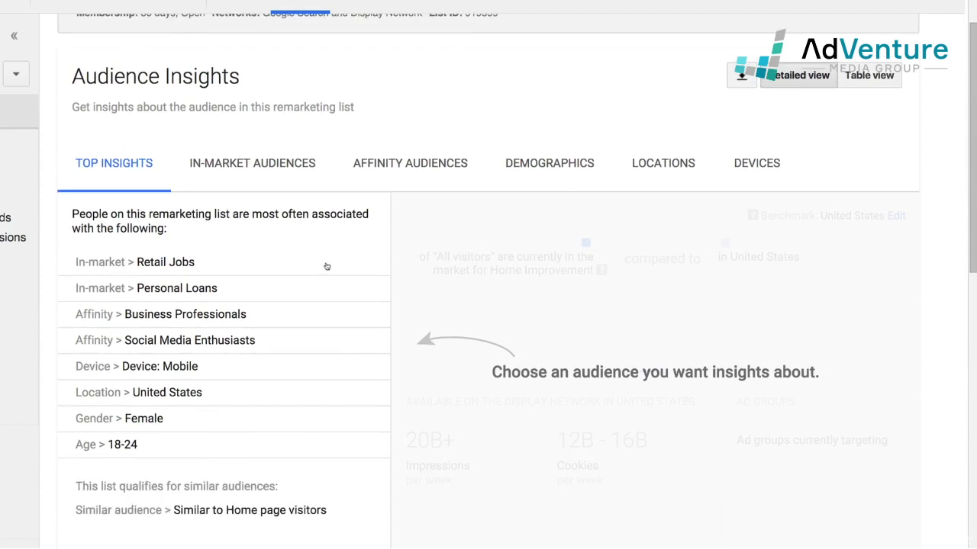
pyautogui.scroll(-3, 327, 266)
pyautogui.scroll(3, 327, 265)
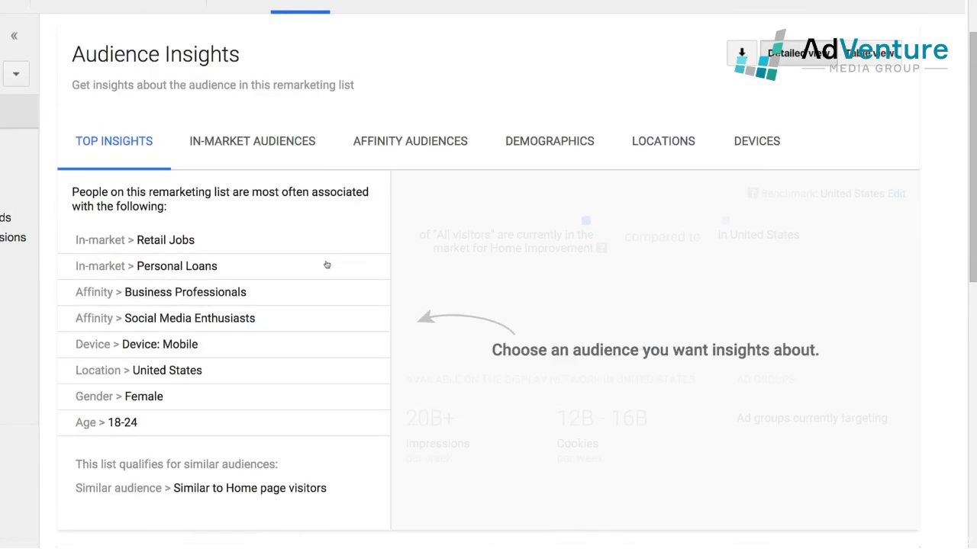
# - Inspect the list's Retail Jobs, Personal Loans and demographics insights, and return to the Remarketing To Cart Abandoners campaign
pyautogui.click(161, 250)
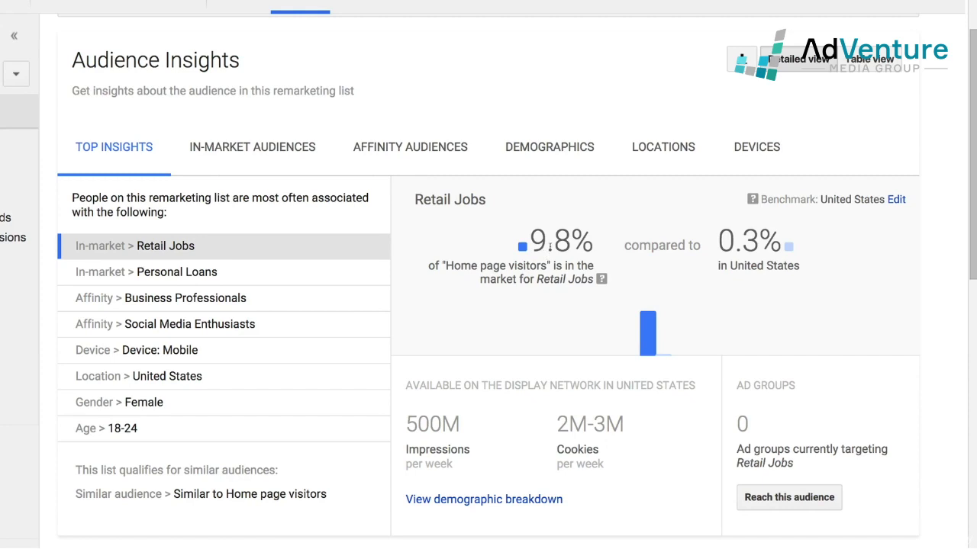
pyautogui.click(257, 272)
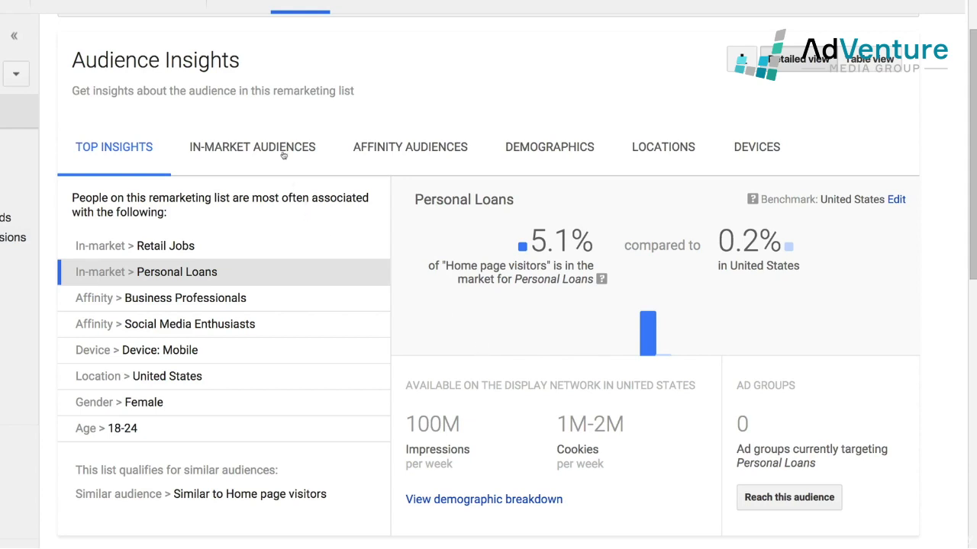
pyautogui.click(557, 148)
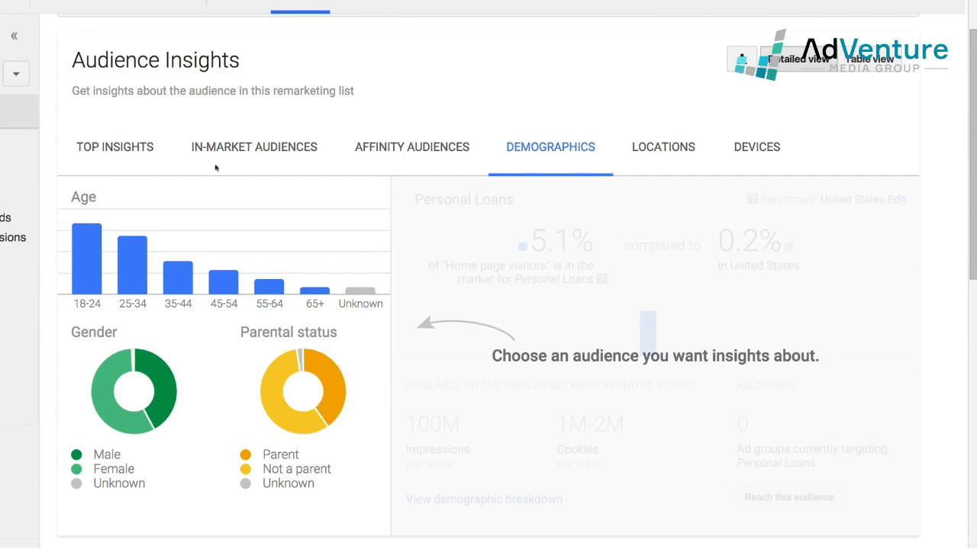
pyautogui.click(140, 6)
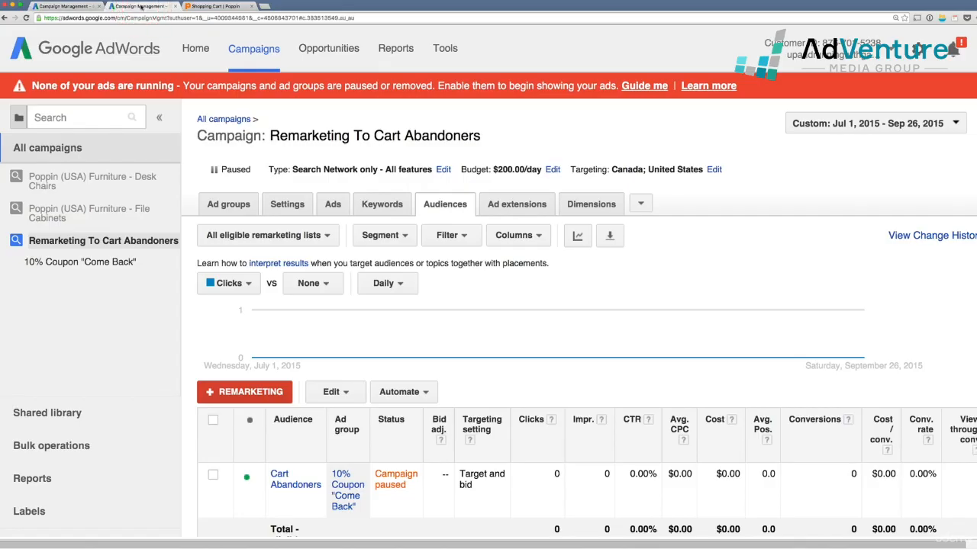